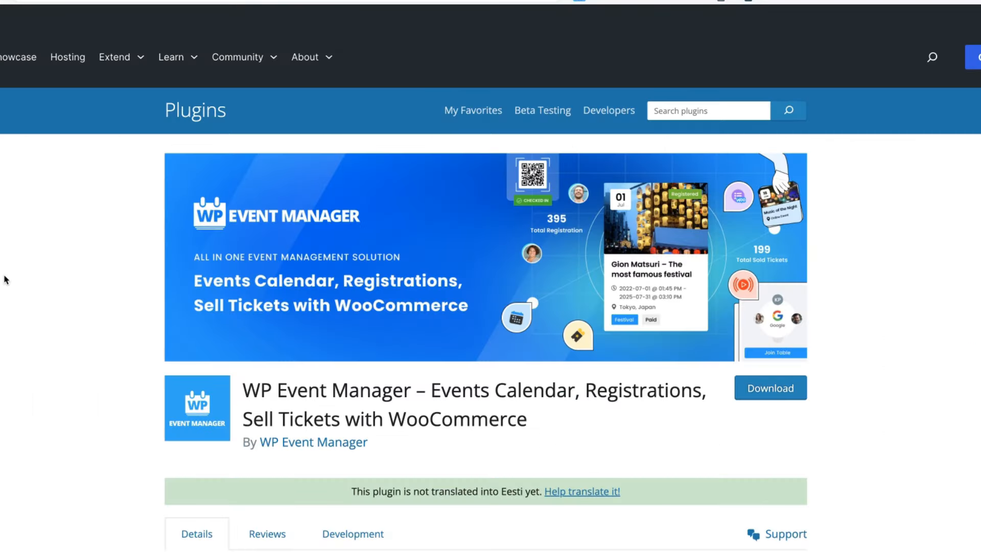
# - Examine the description, version details and ratings on the WP Event Manager plugin page
pyautogui.scroll(-6, 11, 220)
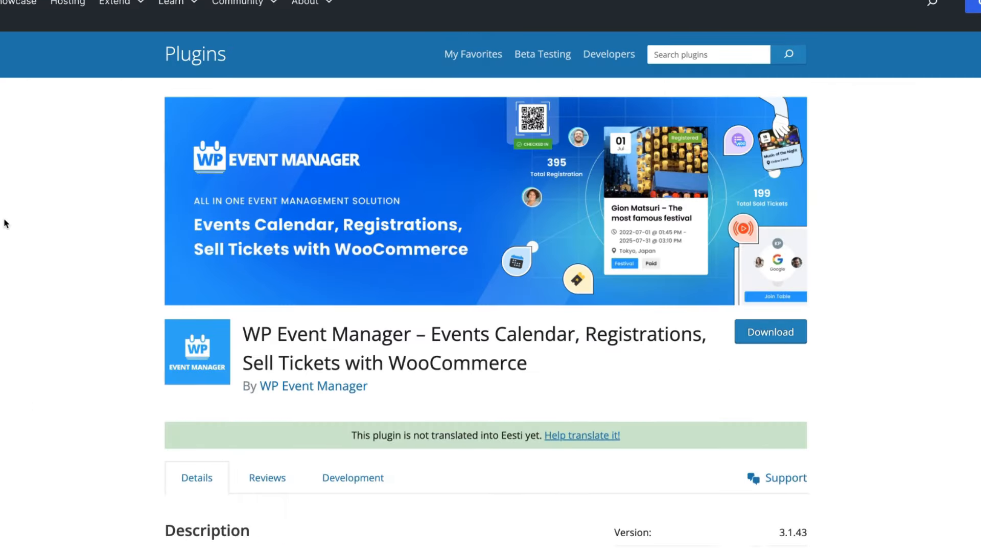
pyautogui.scroll(-3, 10, 219)
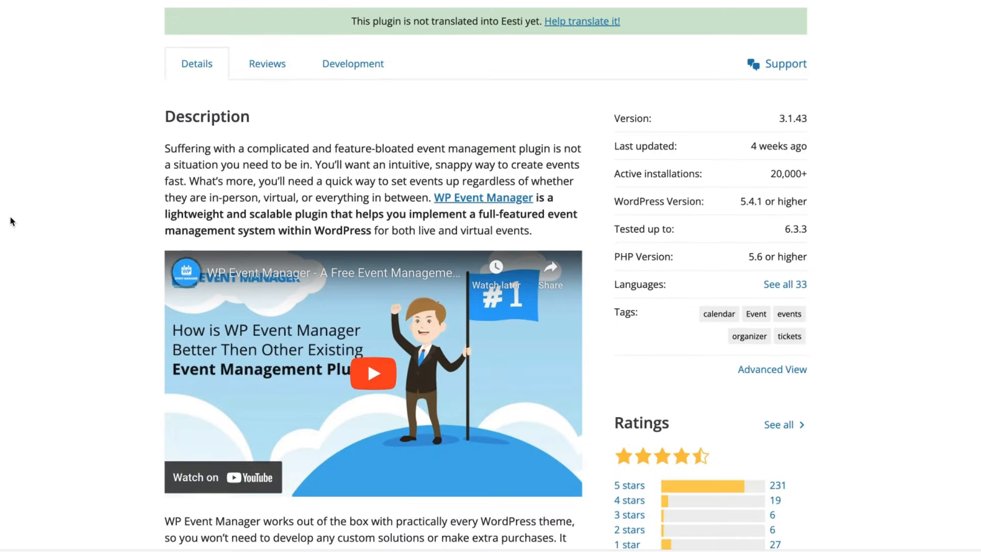
pyautogui.scroll(-1, 10, 220)
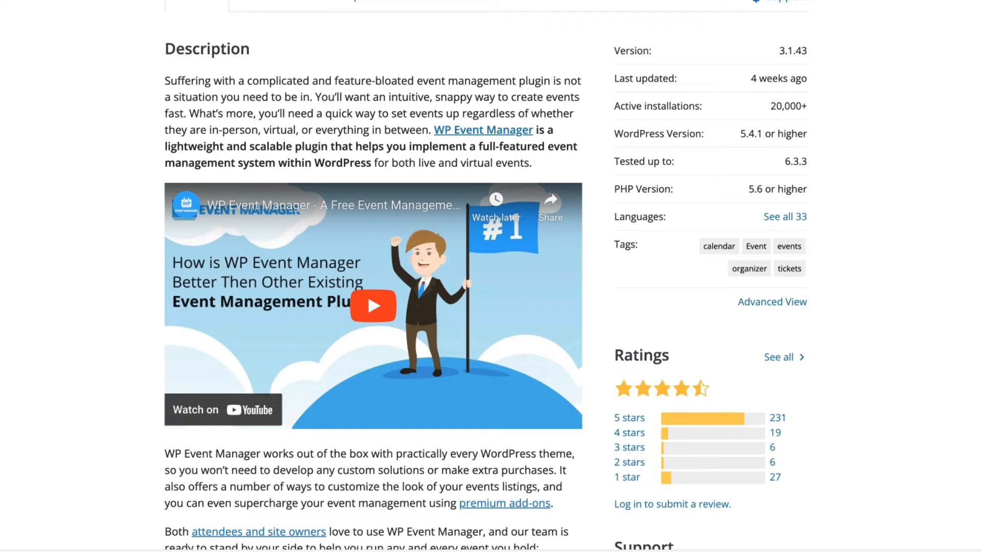
pyautogui.scroll(1, 490, 276)
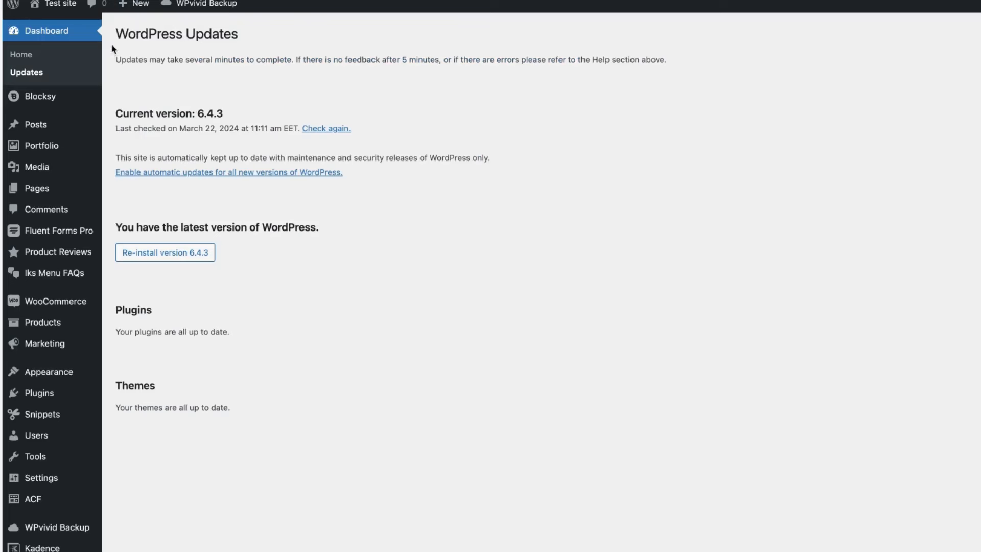
# - Find the WP Event Manager plugin in the WordPress admin by searching "wp event manager", and install and activate it
pyautogui.moveTo(41, 397)
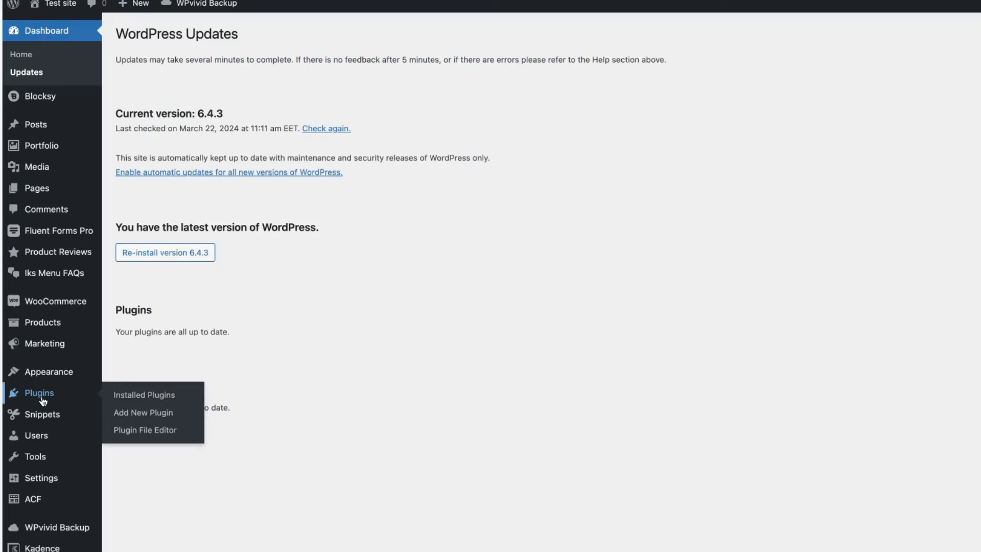
pyautogui.click(122, 413)
pyautogui.click(936, 68)
pyautogui.write('wp event manager')
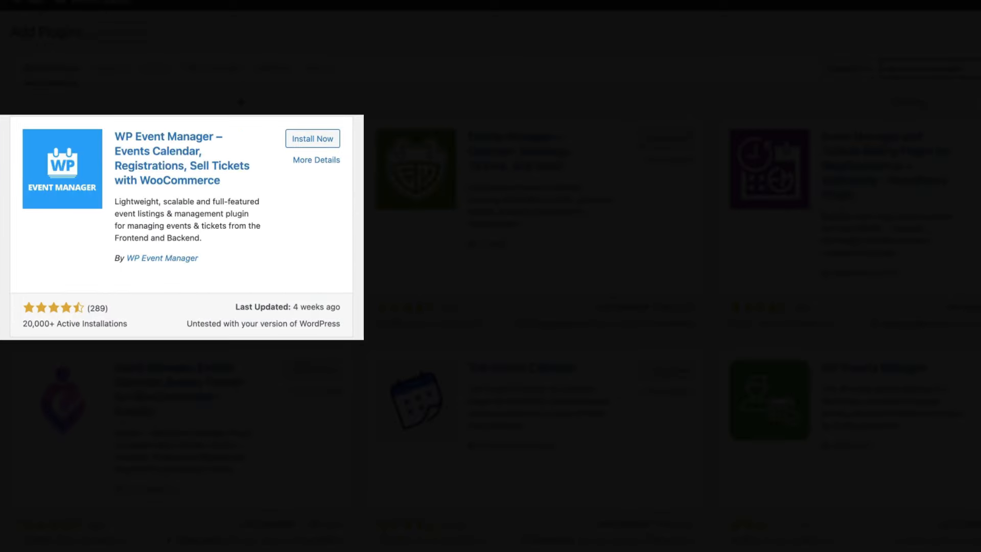
pyautogui.click(313, 139)
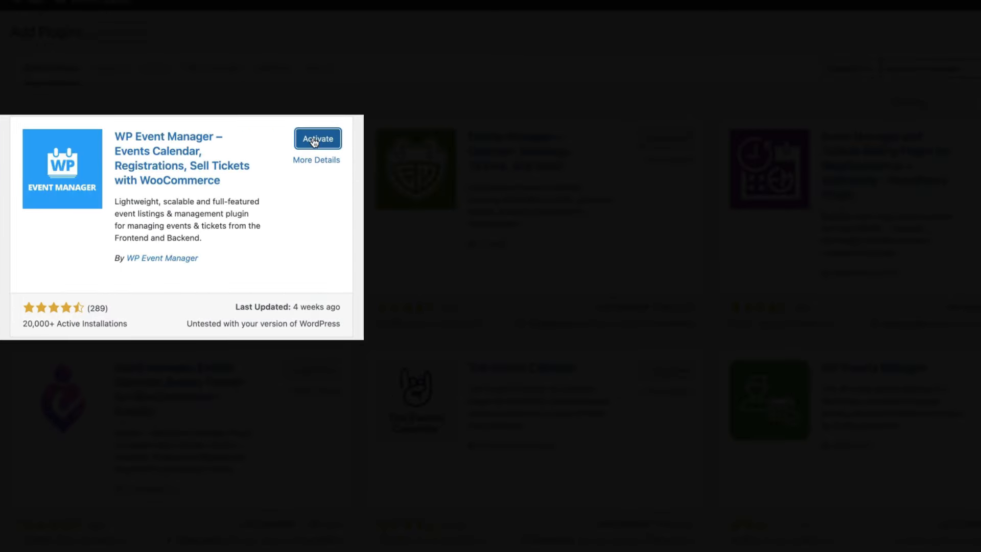
pyautogui.click(314, 140)
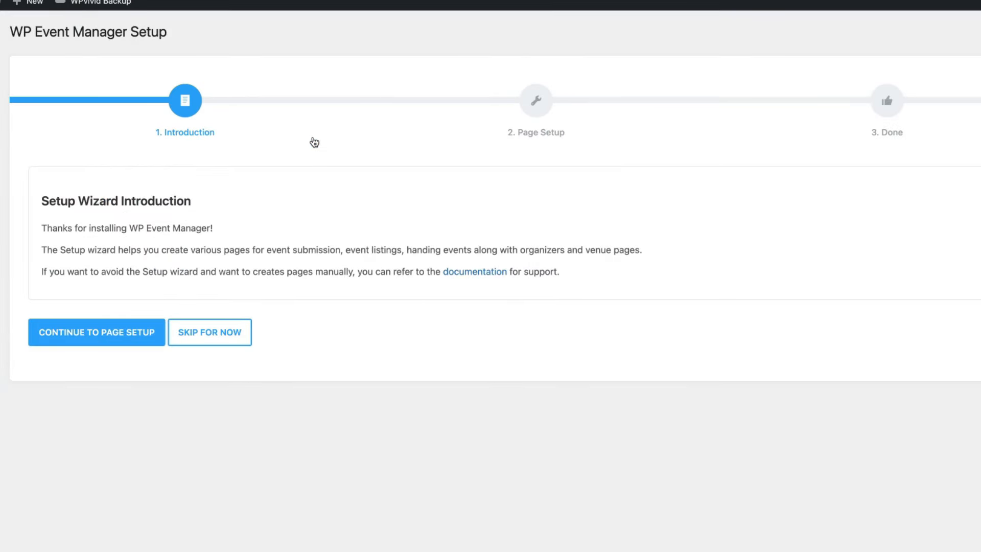
# - Continue to the setup wizard's page setup and create all the preselected event, organizer and venue pages with their default titles
pyautogui.click(106, 338)
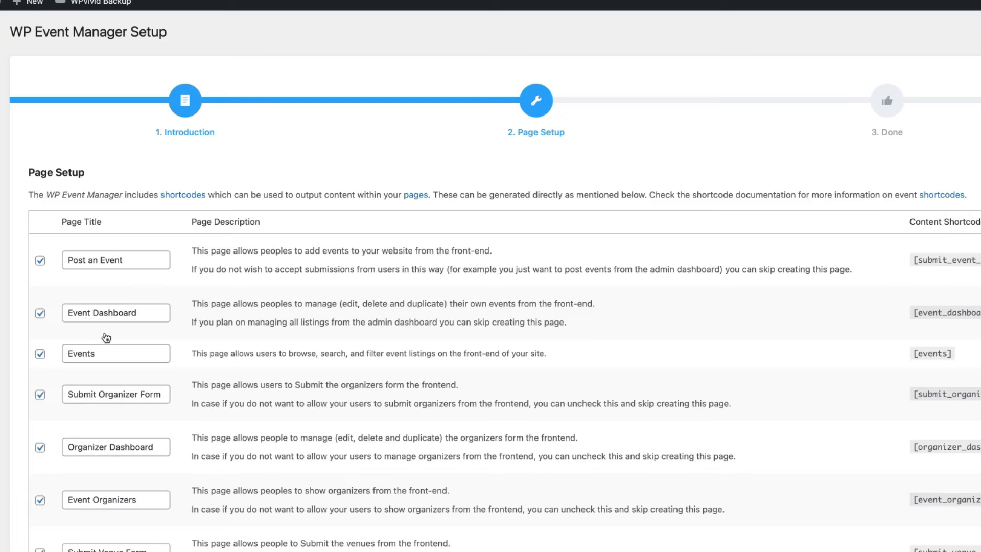
pyautogui.moveTo(136, 260); pyautogui.dragTo(50, 261)
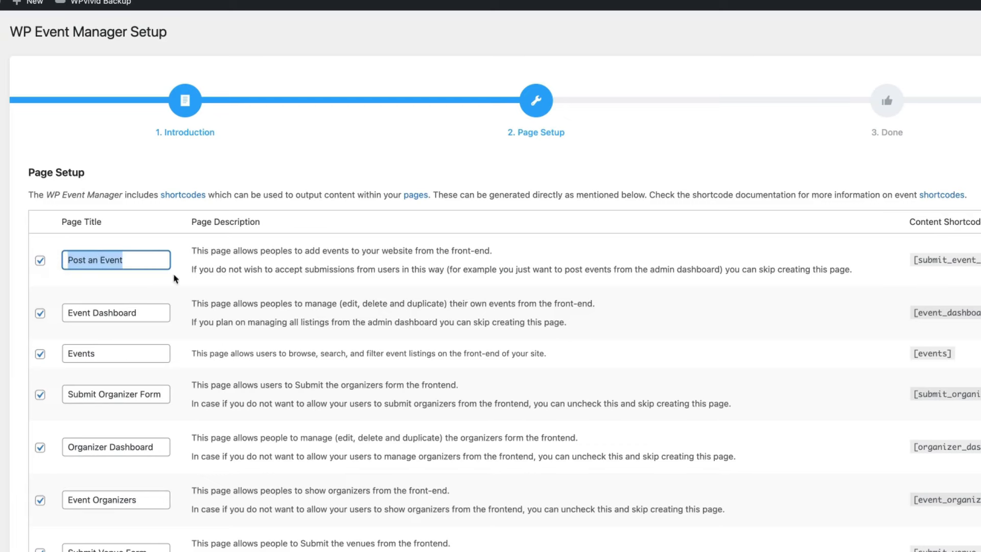
pyautogui.scroll(-5, 266, 296)
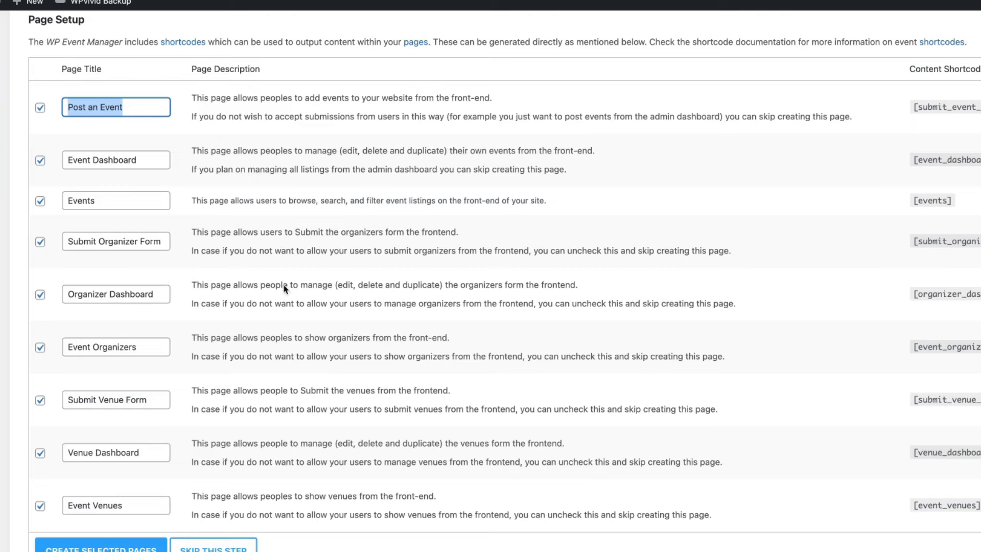
pyautogui.scroll(-1, 272, 442)
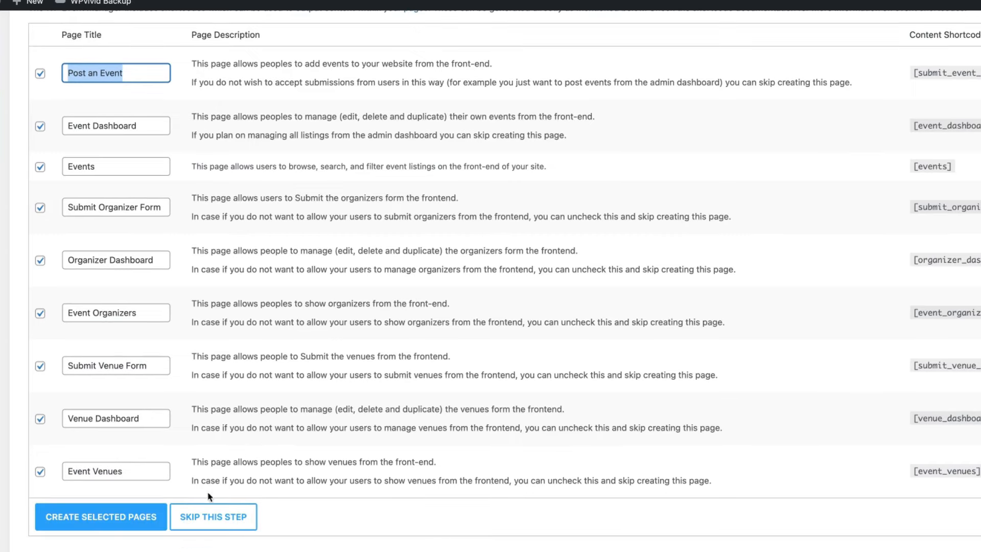
pyautogui.click(118, 518)
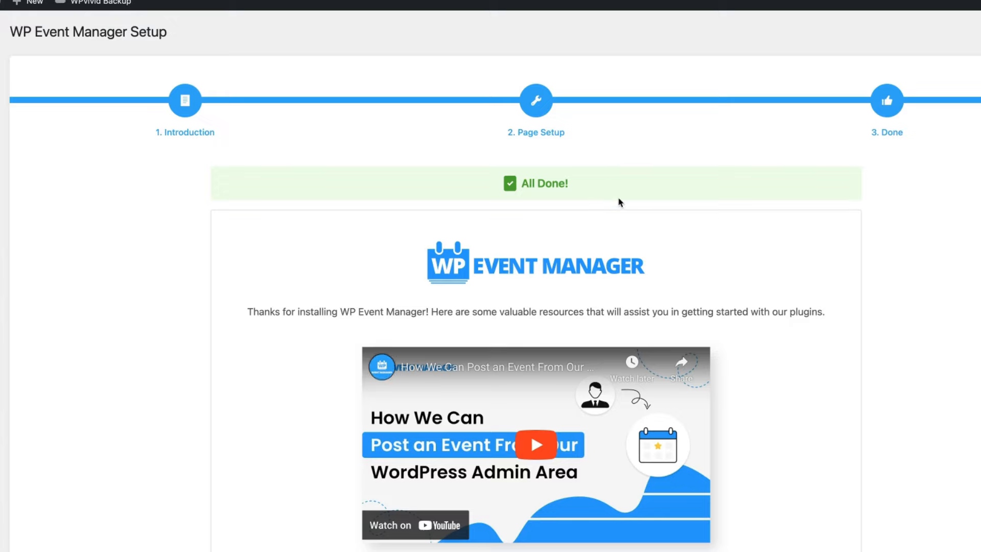
# - Review the first-event and settings options, helpful resources and add-ons support on the wizard's completion page
pyautogui.scroll(-5, 620, 202)
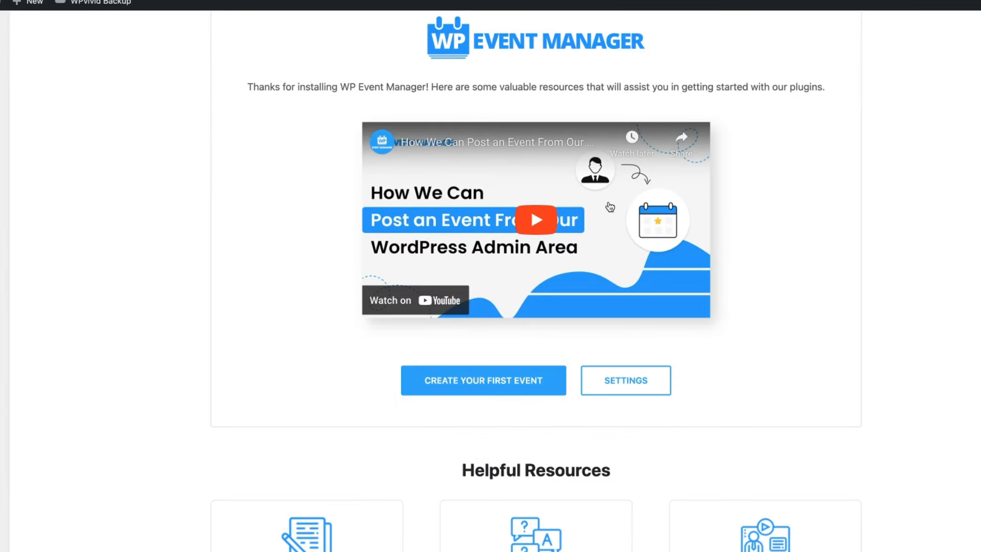
pyautogui.scroll(-5, 633, 321)
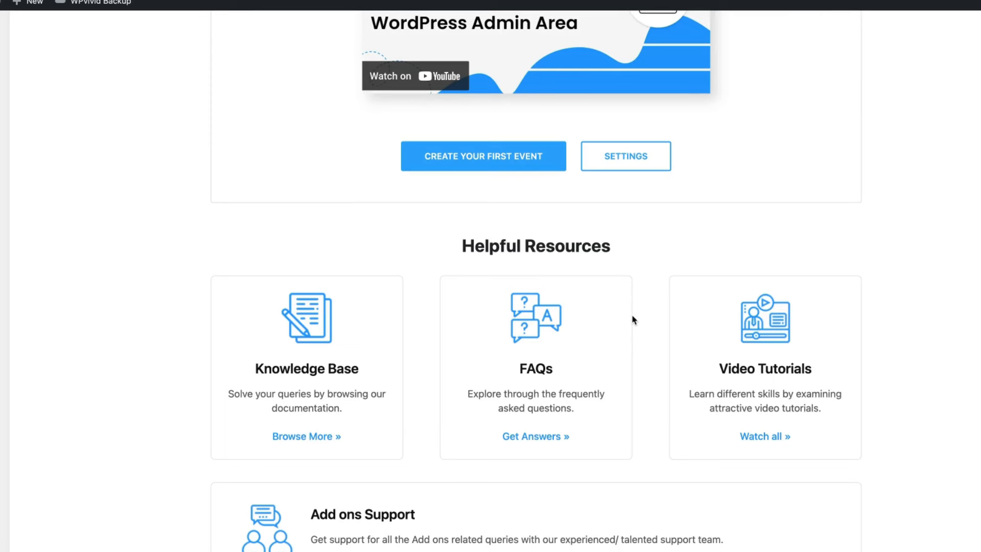
pyautogui.scroll(-2, 632, 317)
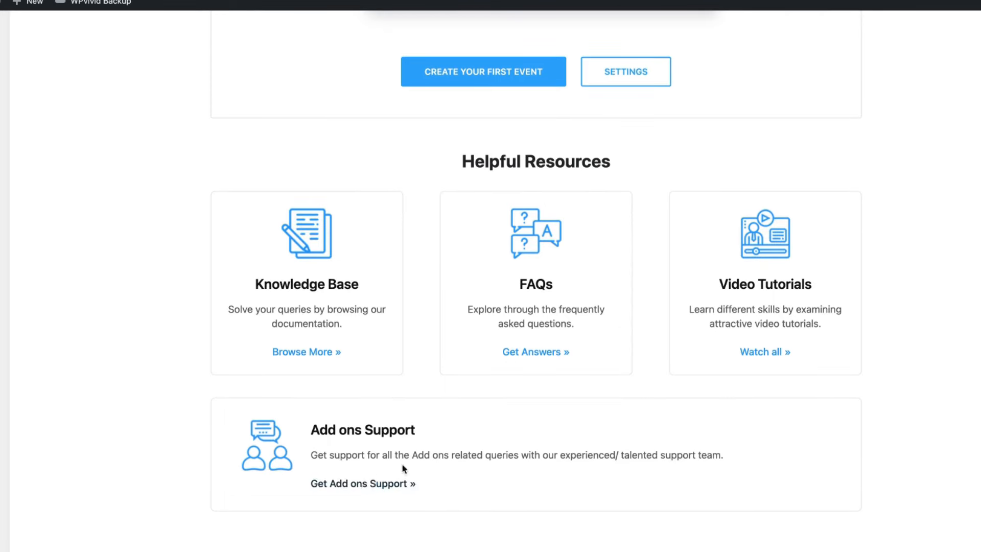
pyautogui.scroll(7, 679, 348)
pyautogui.scroll(-1, 271, 314)
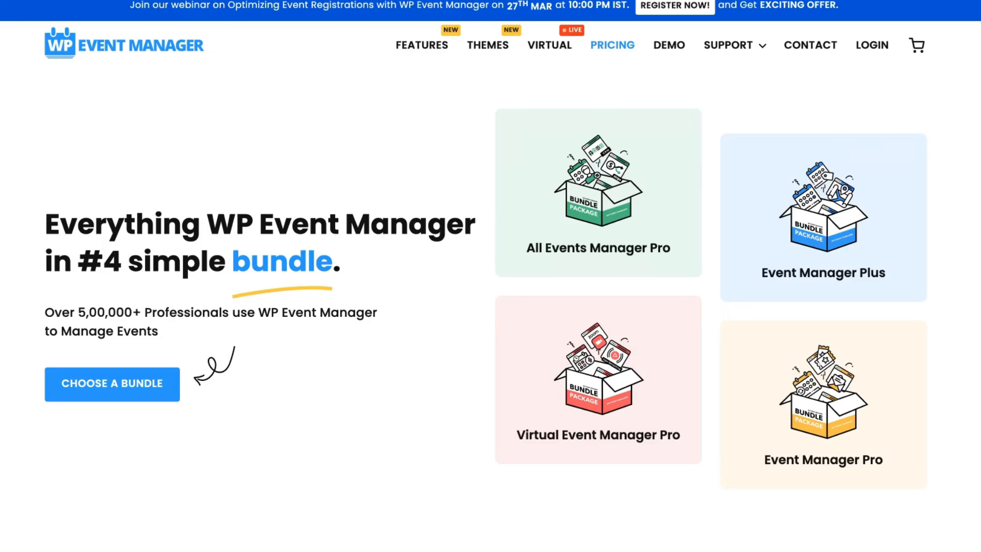
# - On the WP Event Manager pricing page, compare the bundles and the add-ons each includes, such as Sell Tickets and WooCommerce Paid Listings
pyautogui.scroll(-9, 490, 276)
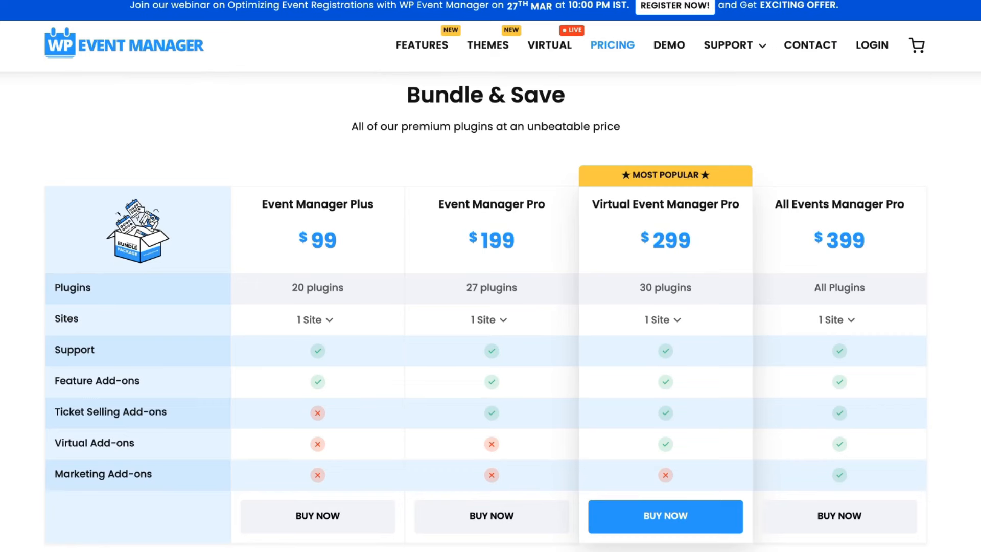
pyautogui.scroll(-15, 491, 306)
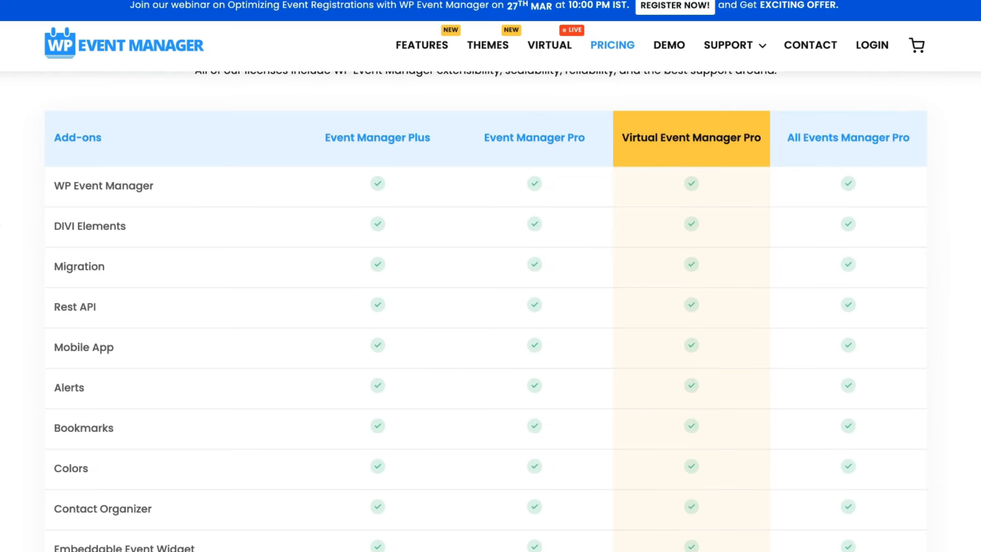
pyautogui.scroll(-9, 1, 223)
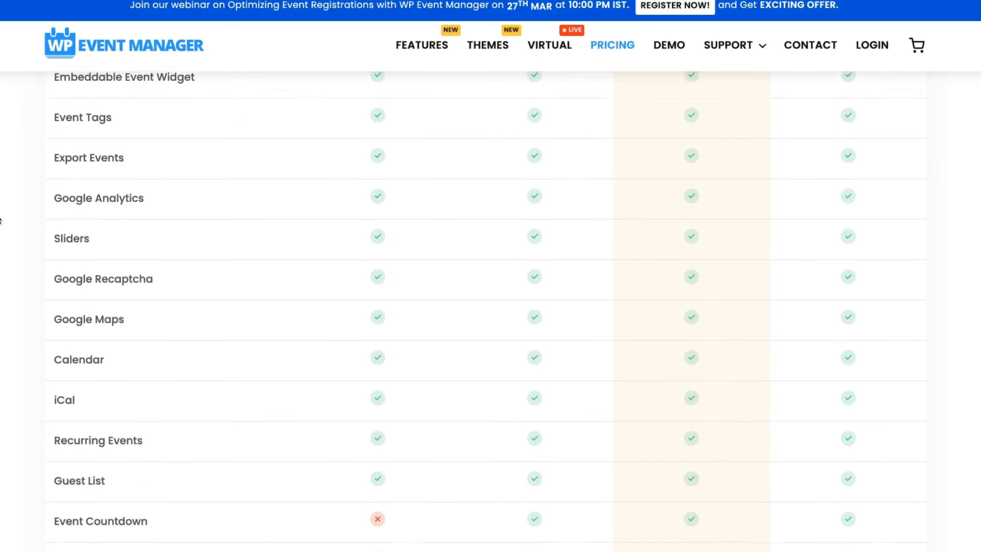
pyautogui.scroll(-5, 1, 221)
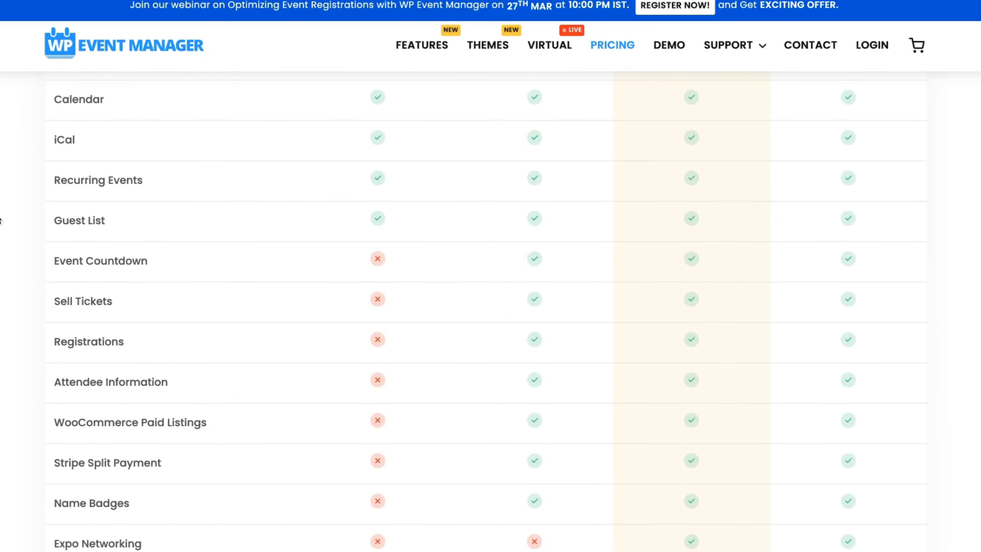
pyautogui.scroll(-2, 199, 264)
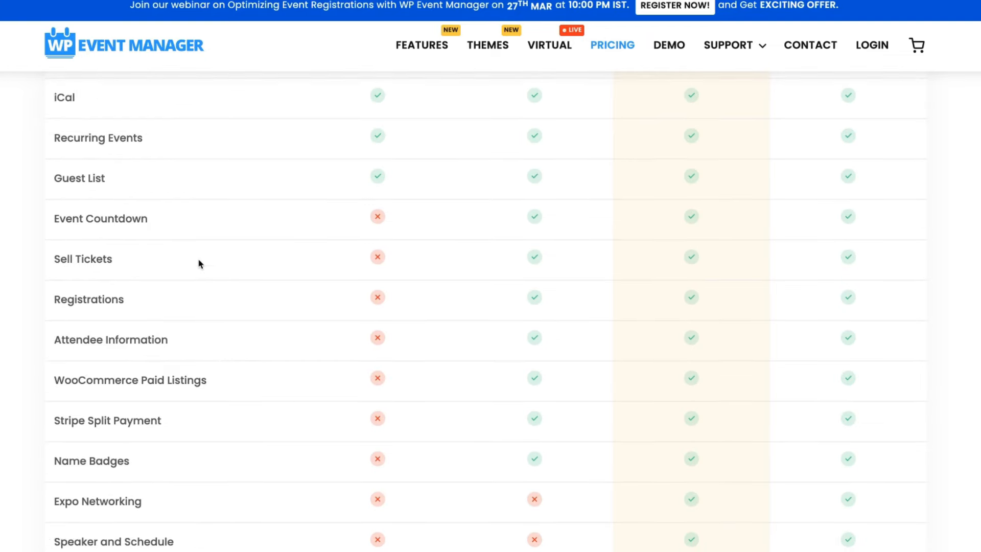
pyautogui.moveTo(210, 328); pyautogui.dragTo(65, 327)
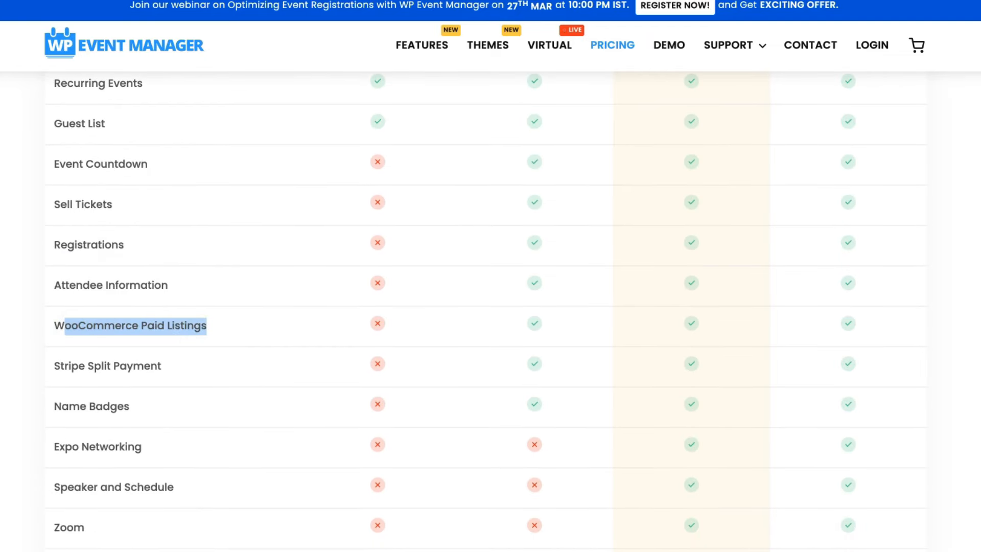
pyautogui.click(3, 341)
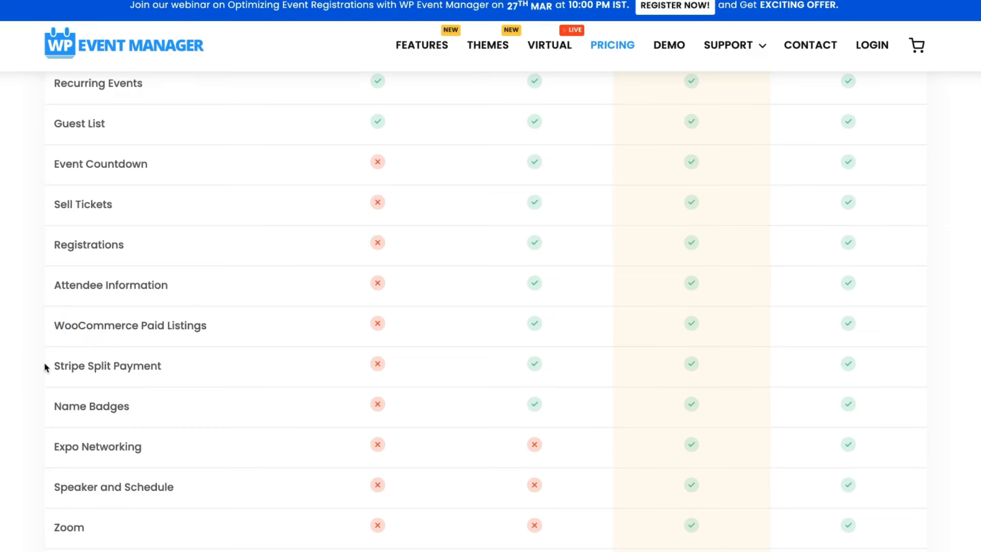
pyautogui.scroll(3, 73, 232)
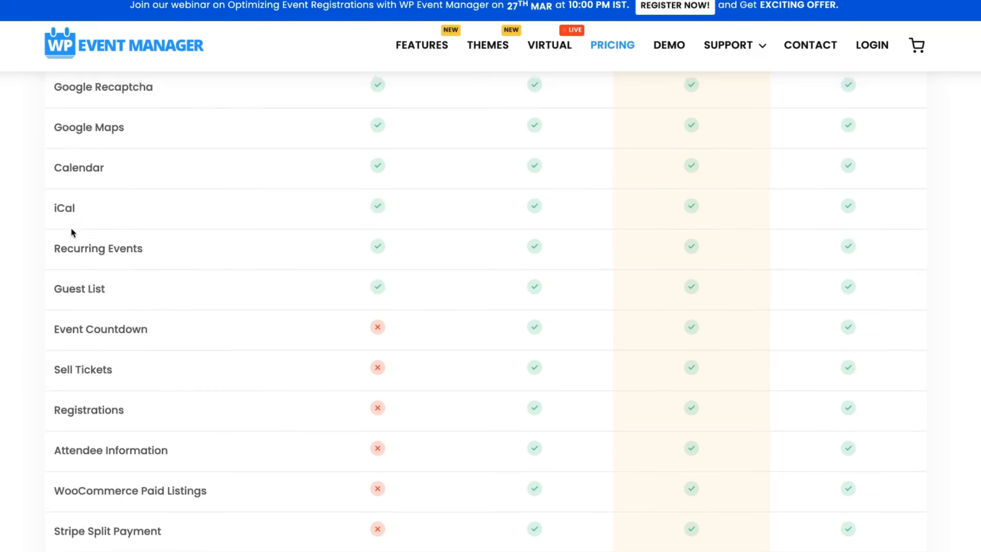
pyautogui.scroll(1, 73, 233)
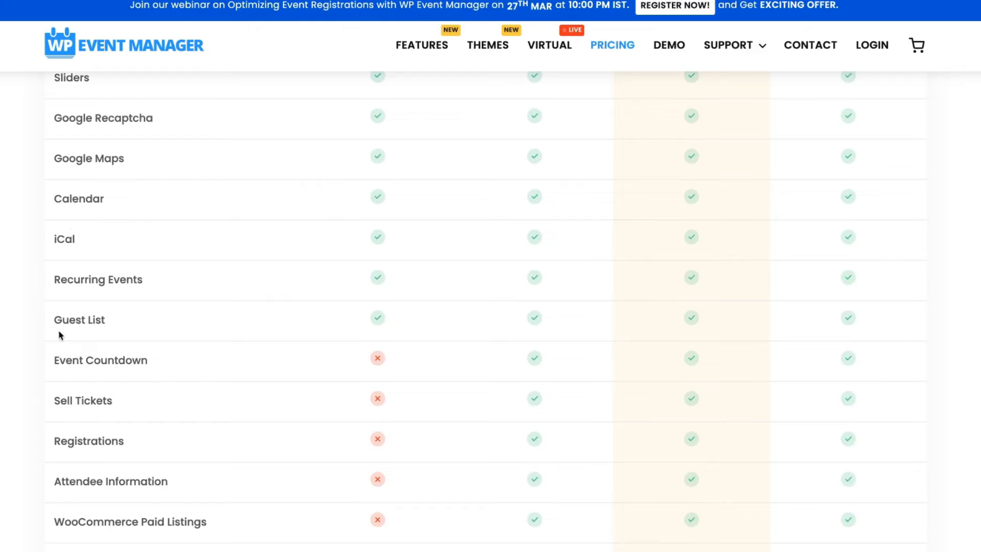
pyautogui.scroll(18, 548, 368)
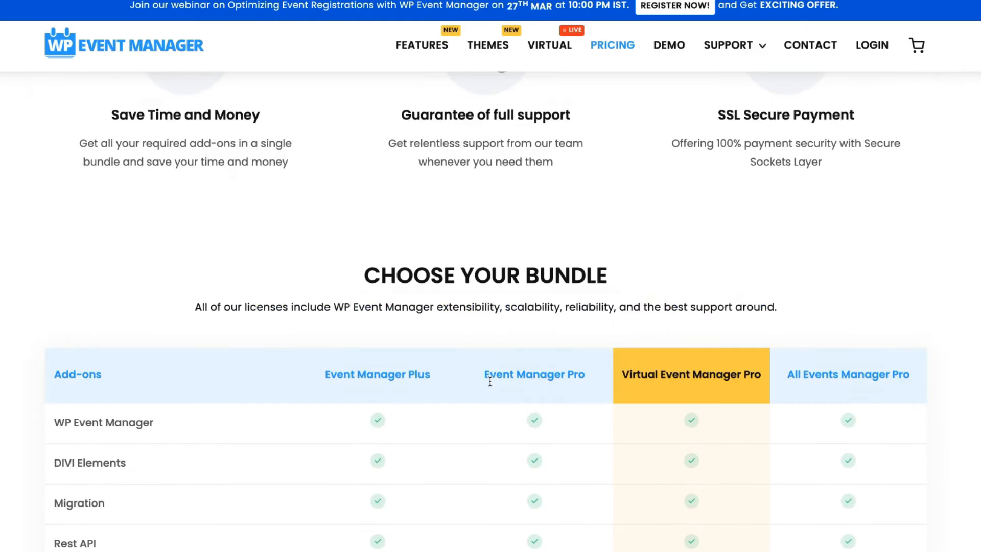
# - Set the number of sites to Unlimited for the Event Manager Pro and Virtual Event Manager Pro bundles
pyautogui.scroll(12, 572, 372)
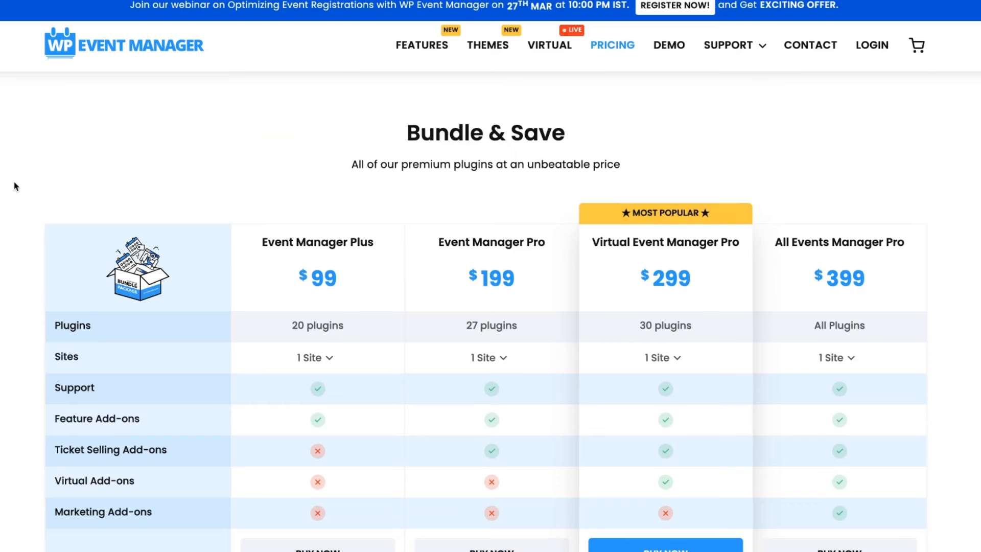
pyautogui.click(491, 358)
pyautogui.click(496, 500)
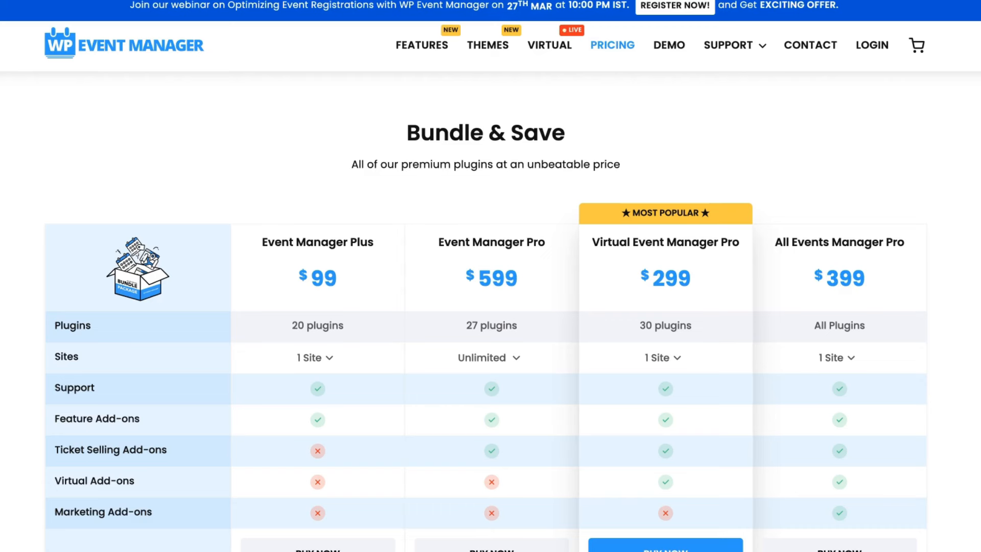
pyautogui.scroll(-1, 486, 333)
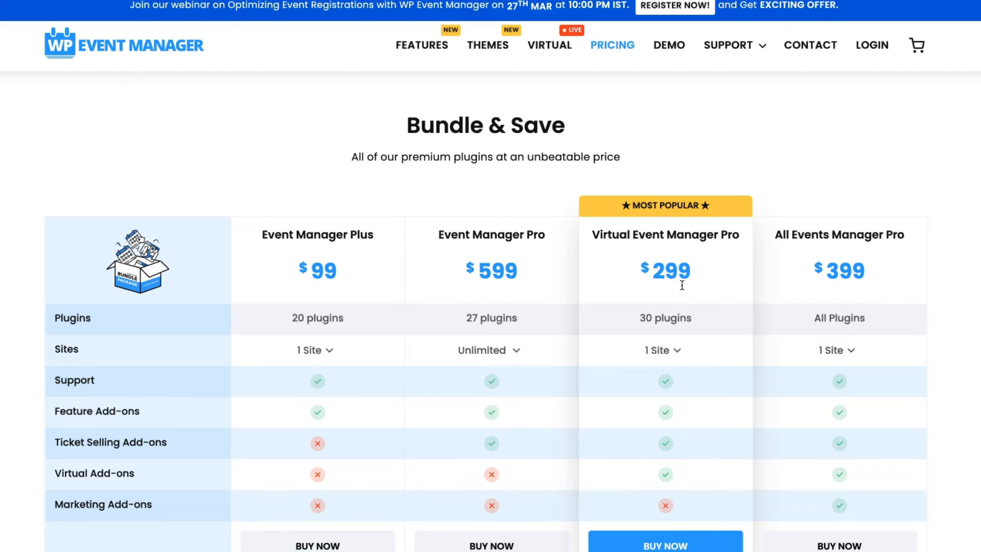
pyautogui.click(663, 350)
pyautogui.click(667, 489)
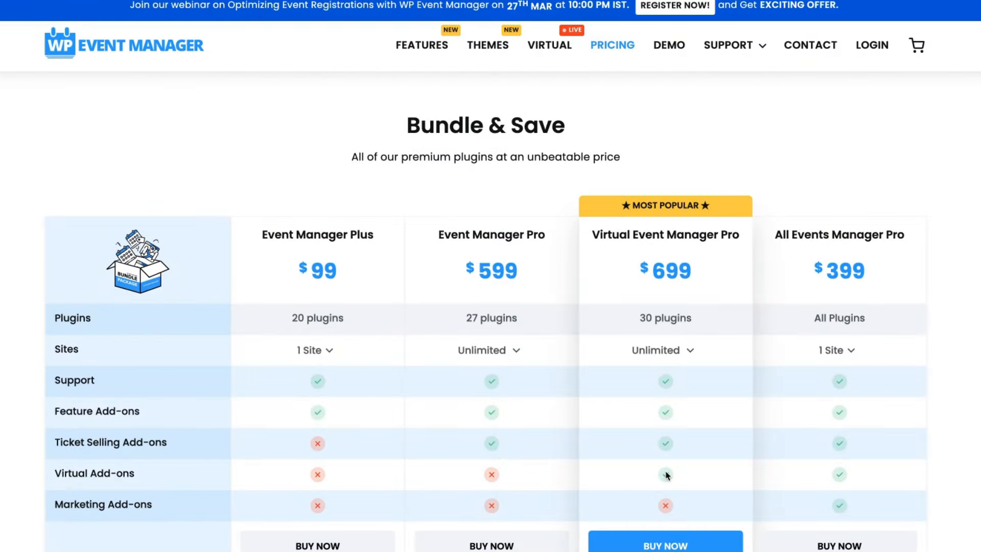
# - Check the All Events Manager Pro bundle in the pricing table and go through the add-ons comparison again
pyautogui.scroll(-1, 666, 475)
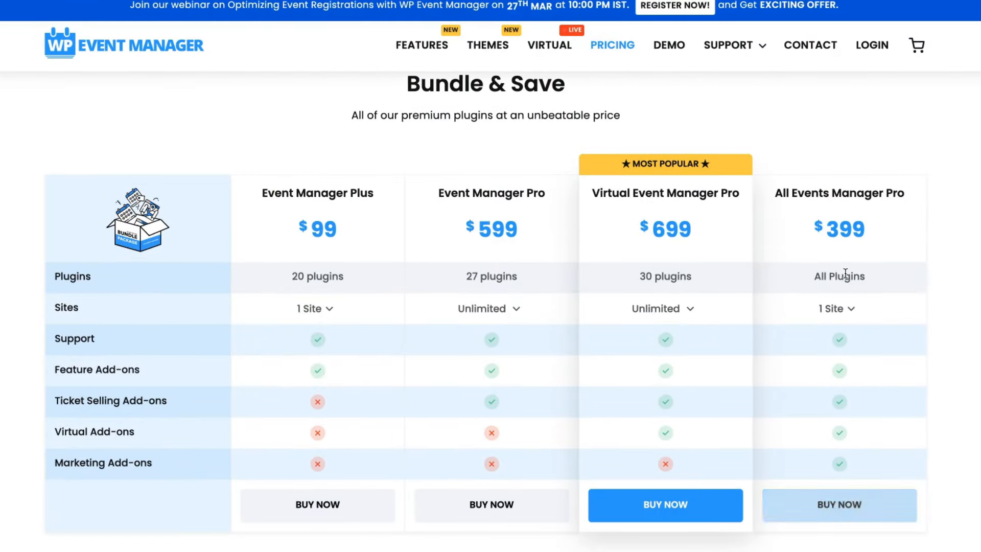
pyautogui.scroll(-8, 948, 246)
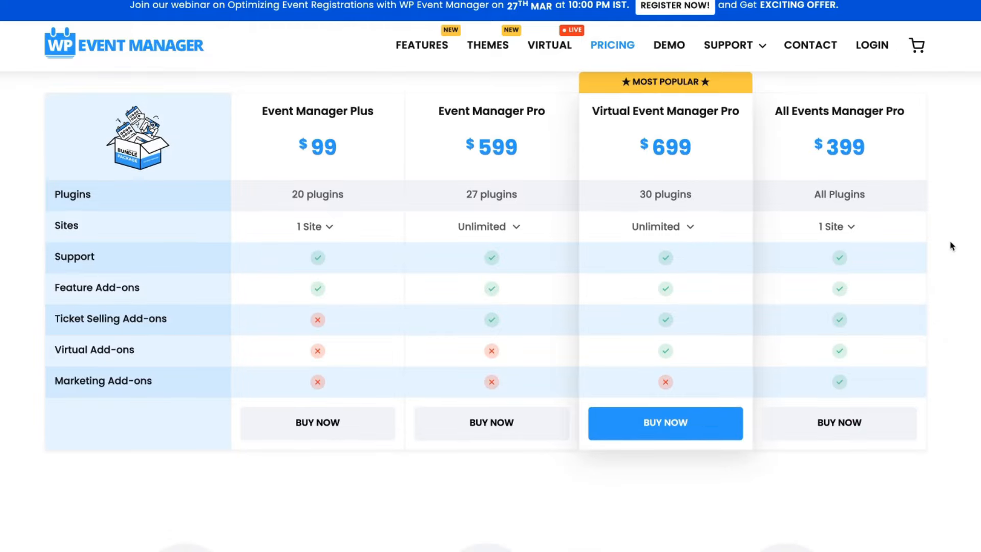
pyautogui.scroll(-7, 952, 246)
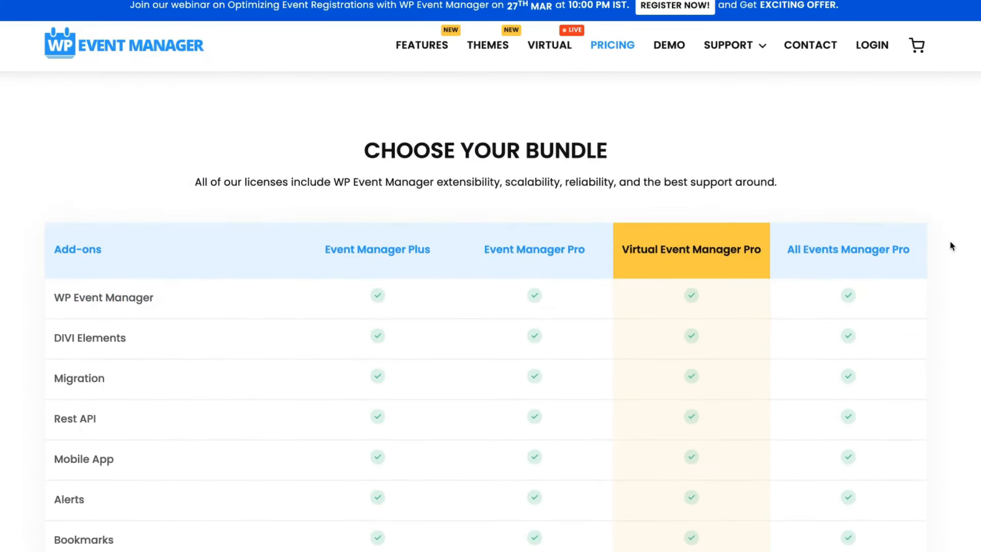
pyautogui.scroll(-15, 952, 246)
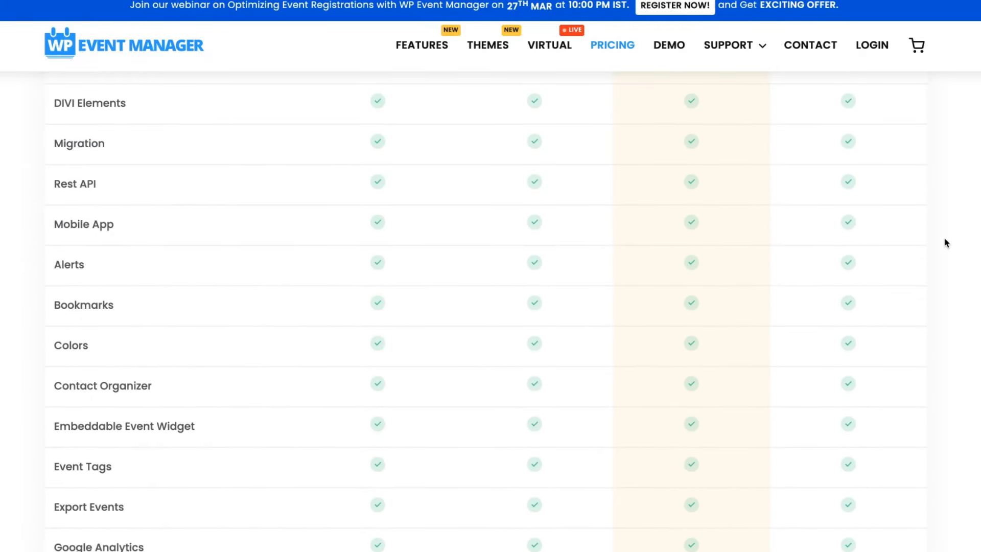
# - Go through the add-ons comparison, open the Mobile App add-on's page and read its main features
pyautogui.scroll(-6, 945, 242)
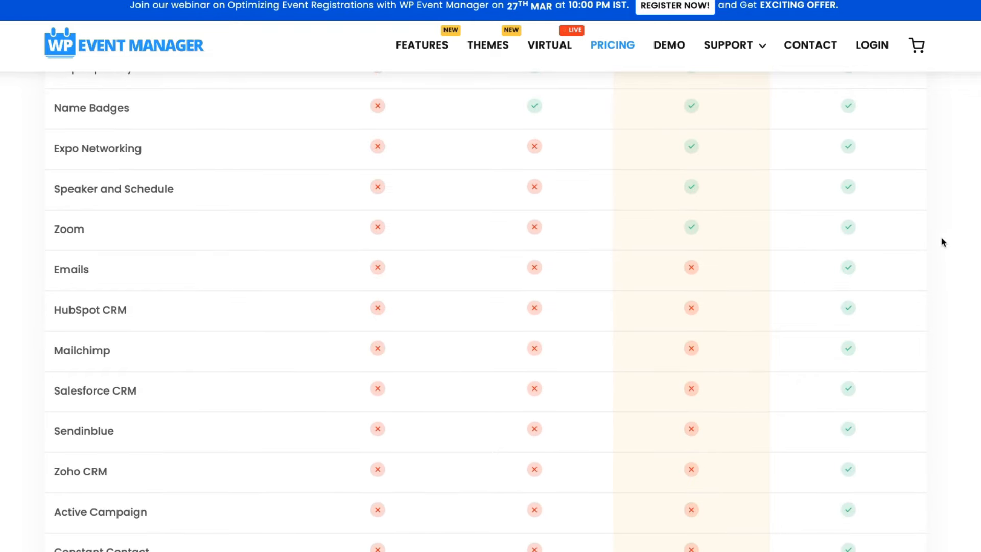
pyautogui.scroll(-5, 943, 242)
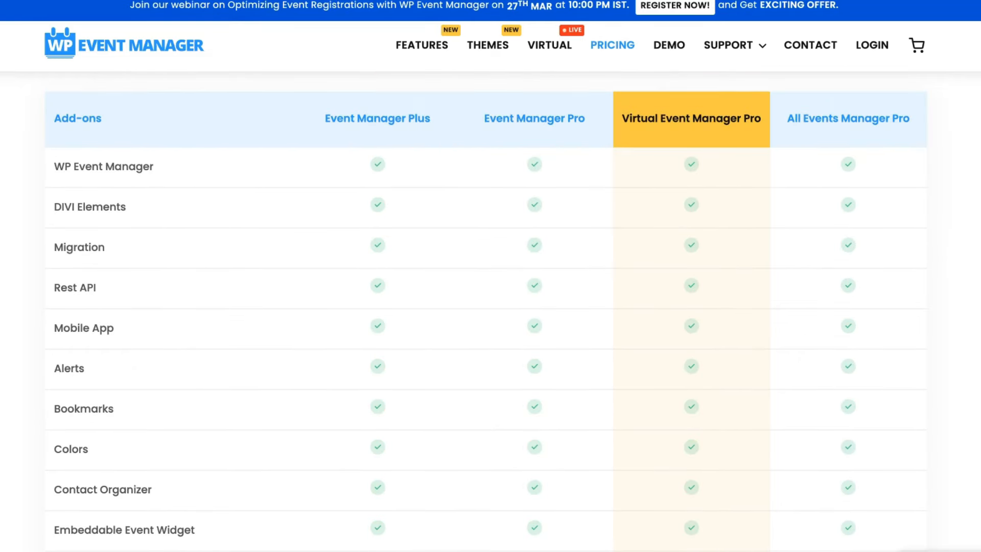
pyautogui.click(116, 330)
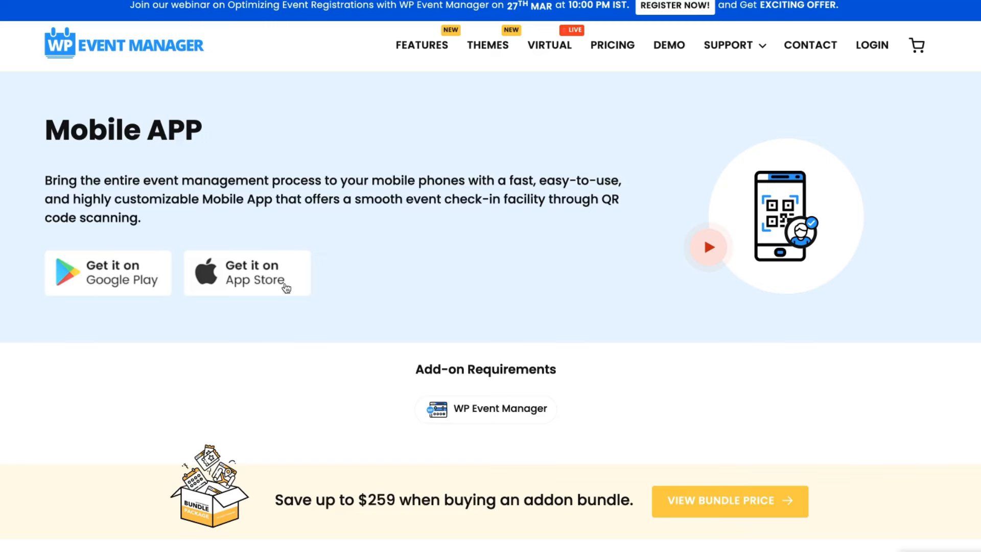
pyautogui.scroll(-5, 423, 290)
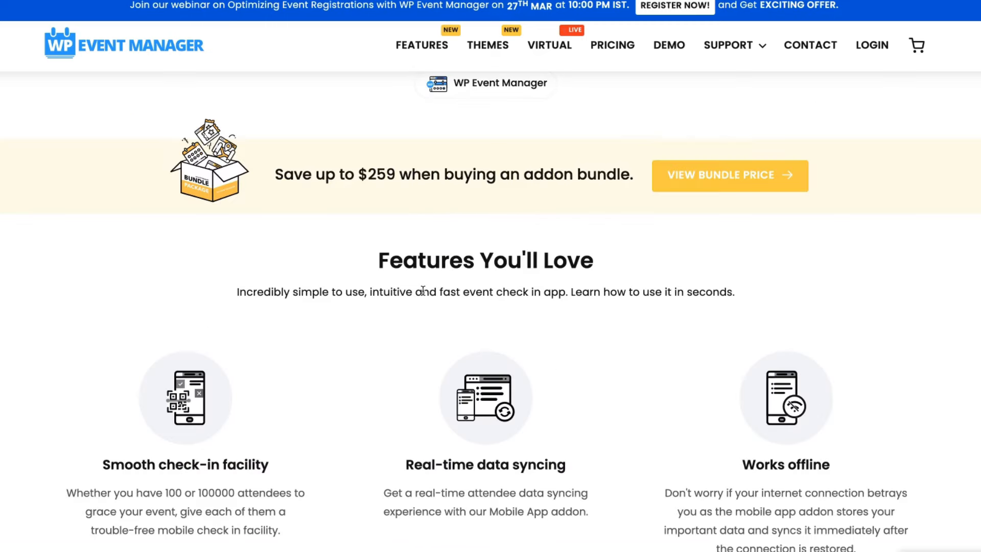
pyautogui.scroll(-2, 423, 290)
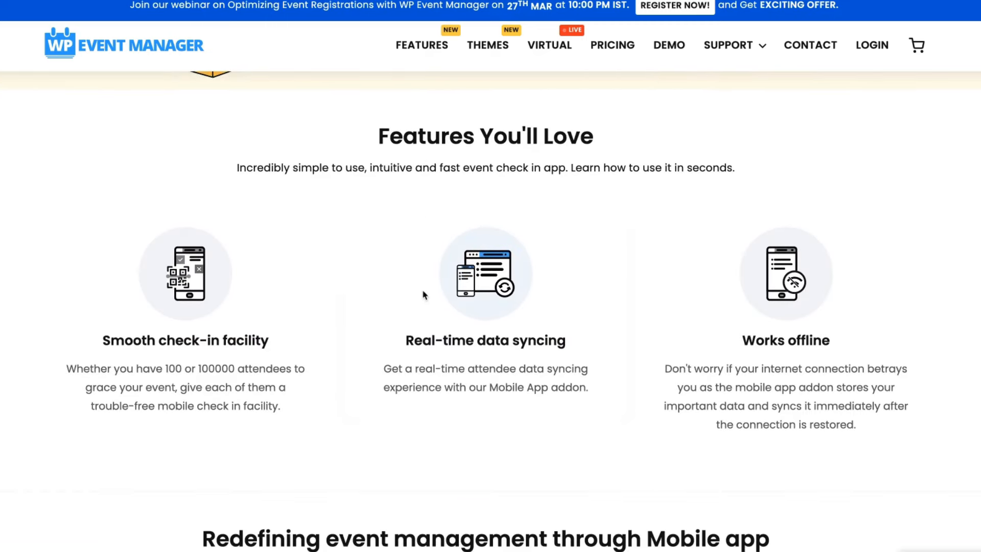
pyautogui.scroll(-1, 423, 296)
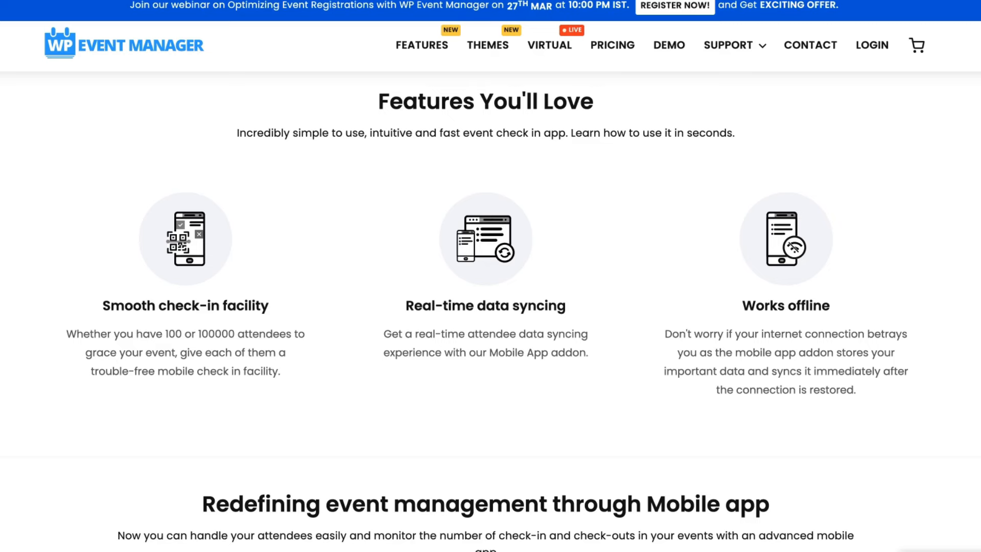
pyautogui.scroll(-7, 491, 312)
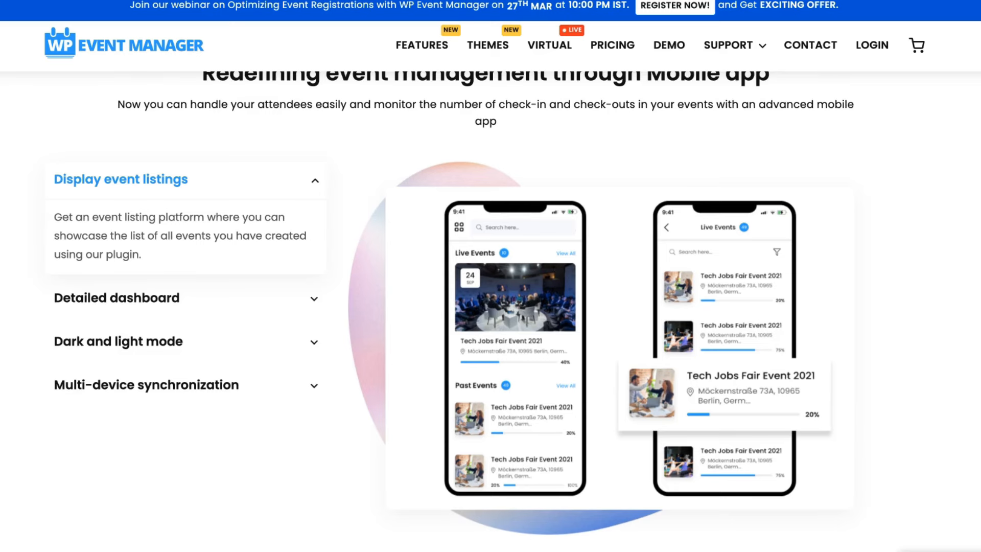
# - Expand the Detailed dashboard, Dark and light mode, and Multi-device synchronization descriptions of the Mobile App add-on
pyautogui.click(163, 296)
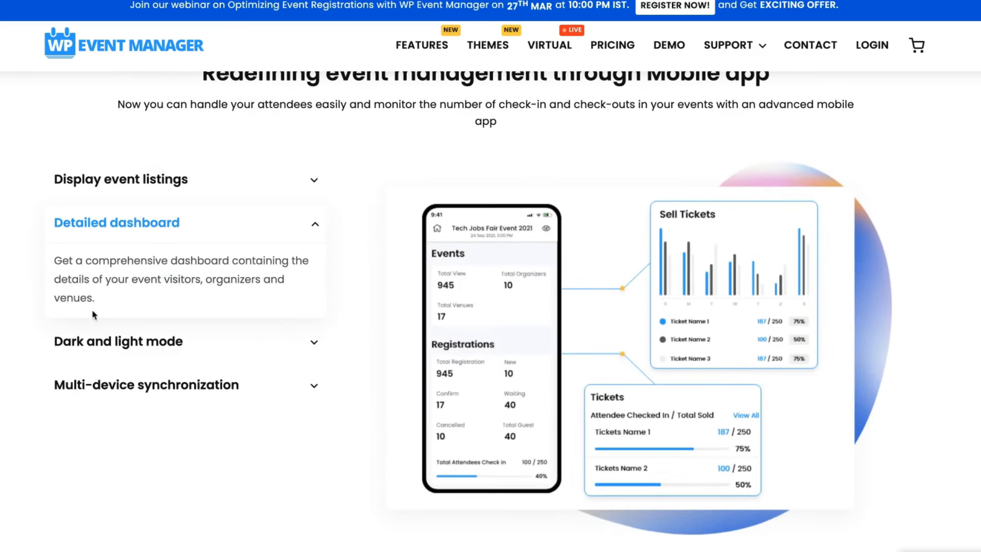
pyautogui.click(181, 339)
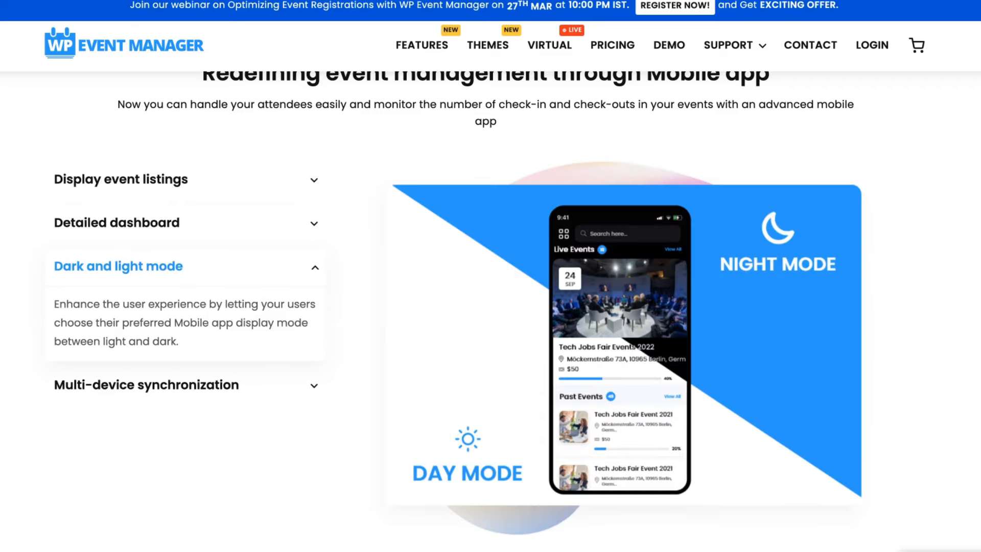
pyautogui.click(199, 386)
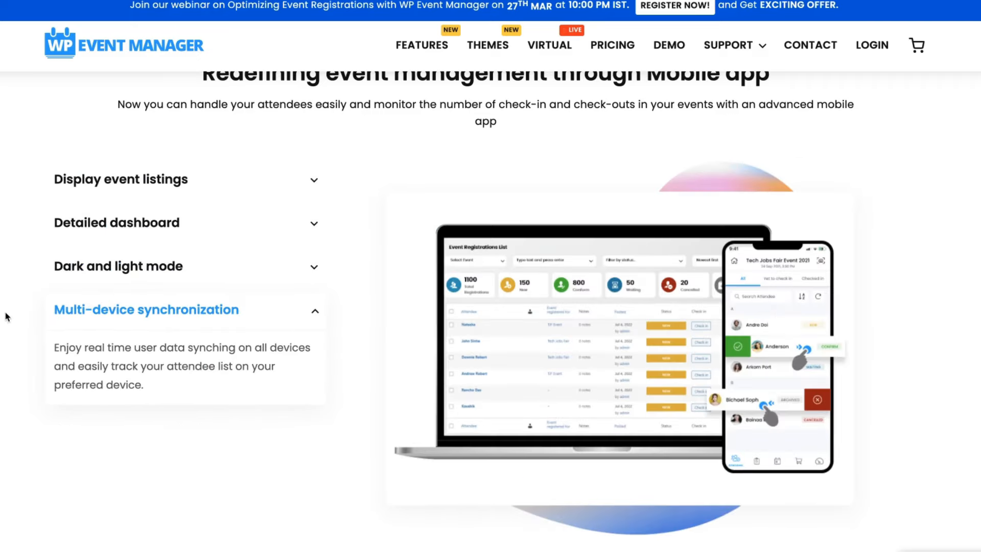
# - Read the Empowering Every Event section on the Mobile App page and return to the add-ons comparison on the pricing page
pyautogui.scroll(-5, 7, 317)
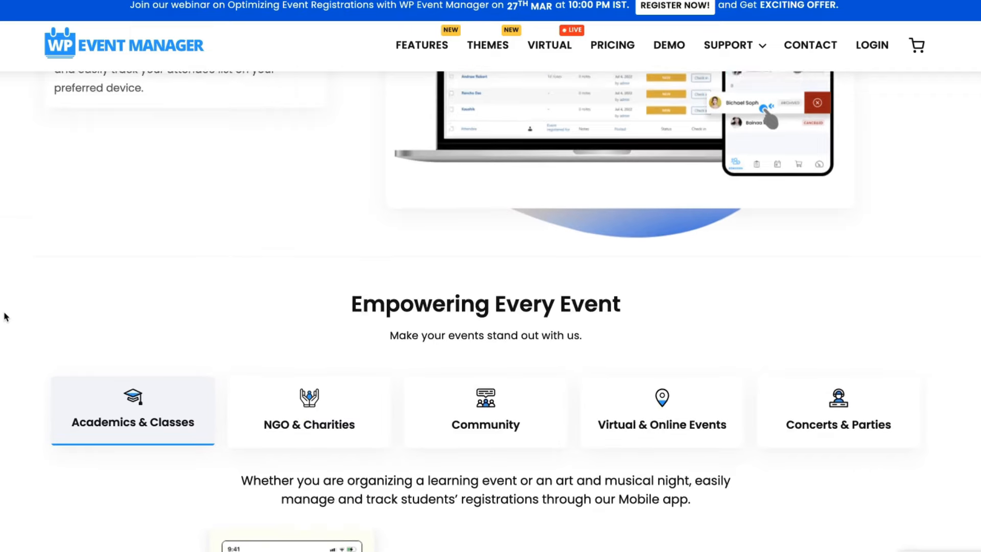
pyautogui.scroll(-8, 5, 316)
pyautogui.scroll(4, 3, 313)
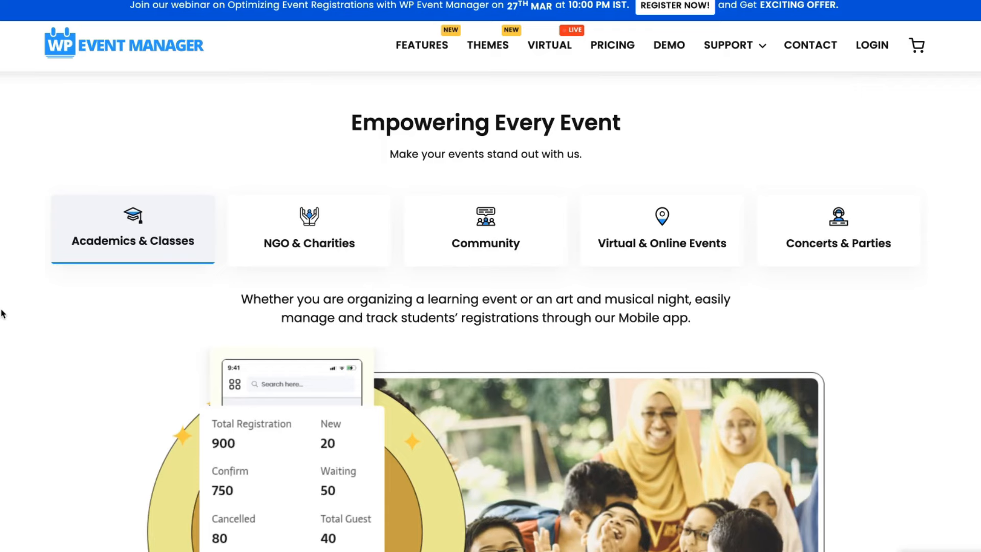
pyautogui.scroll(-13, 4, 311)
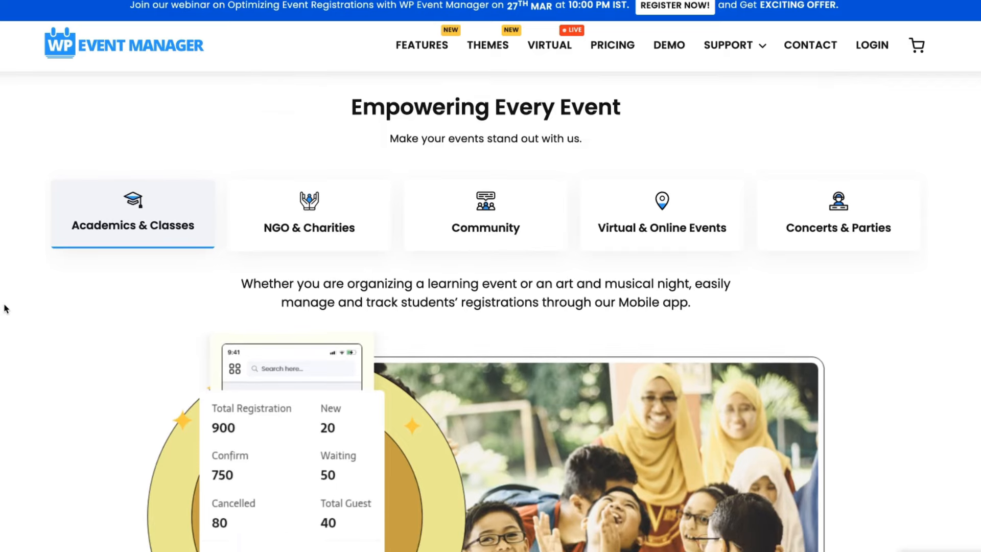
pyautogui.scroll(-7, 6, 306)
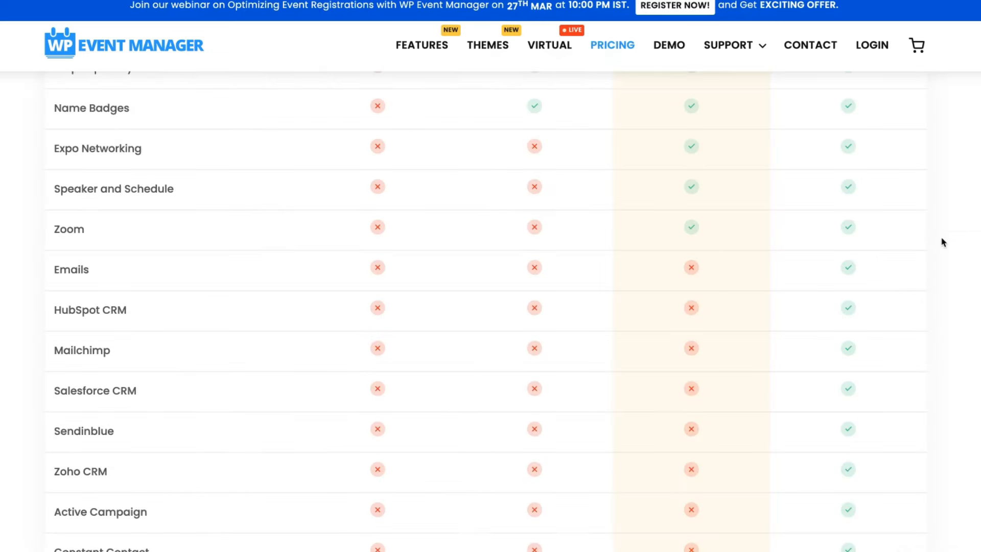
pyautogui.scroll(10, 820, 224)
pyautogui.scroll(10, 819, 219)
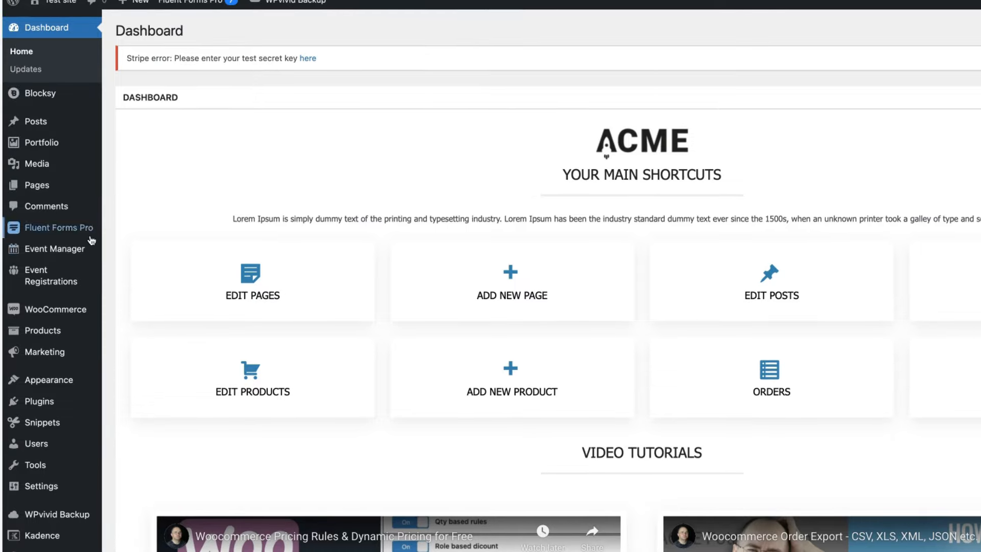
# - On the WordPress site, open the Event Manager settings and set the "From" name to WP Simple Hacks
pyautogui.moveTo(90, 249)
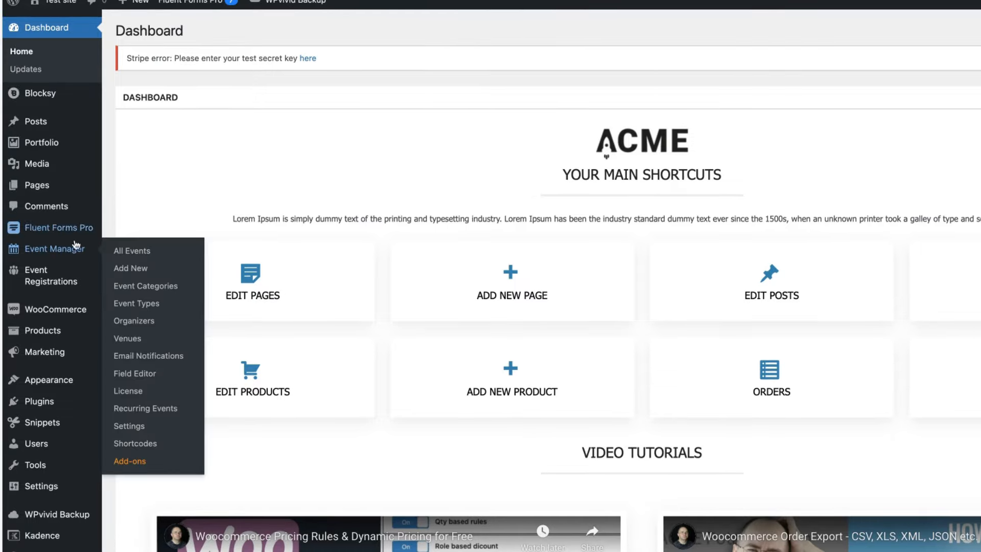
pyautogui.click(130, 430)
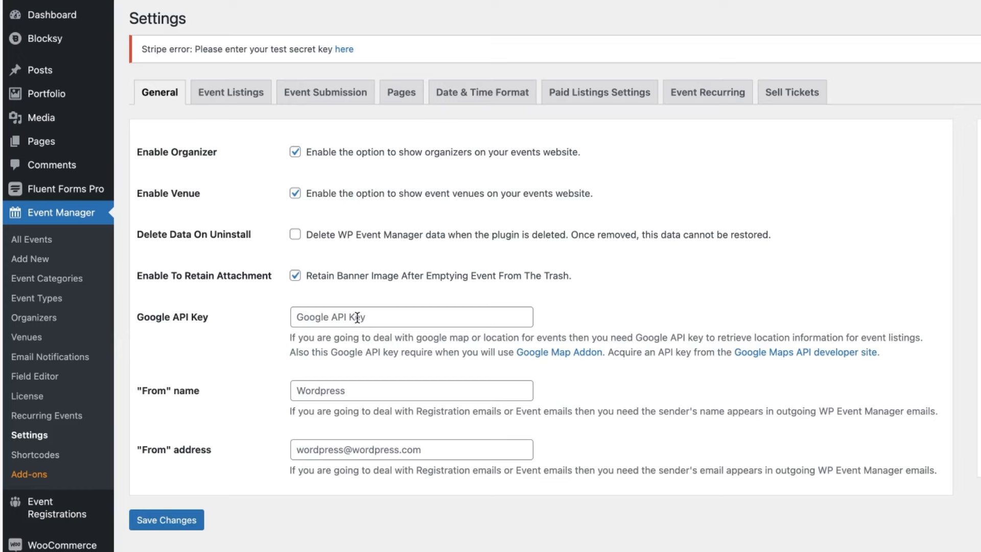
pyautogui.scroll(-1, 245, 370)
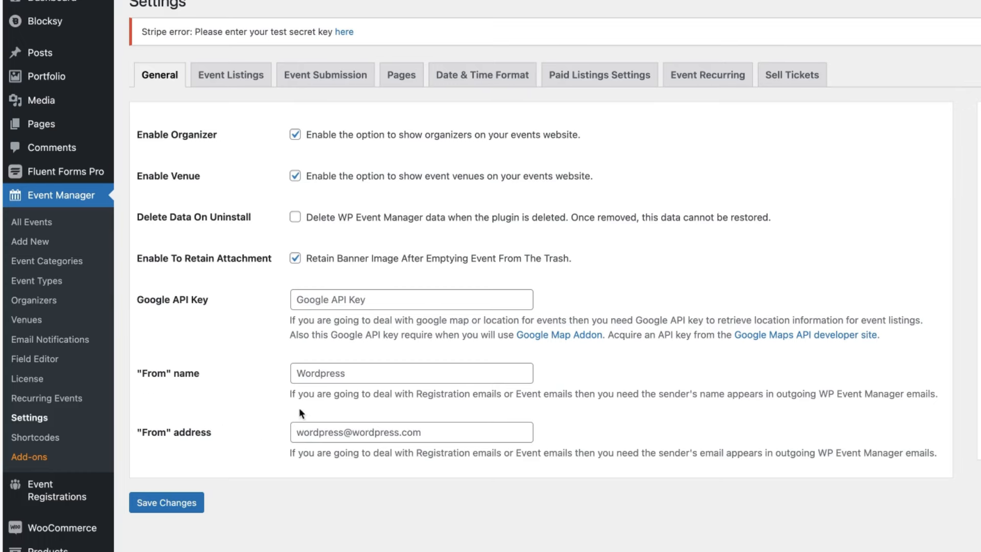
pyautogui.click(342, 372)
pyautogui.hotkey('ctrl', 'a')
pyautogui.write('WP ')
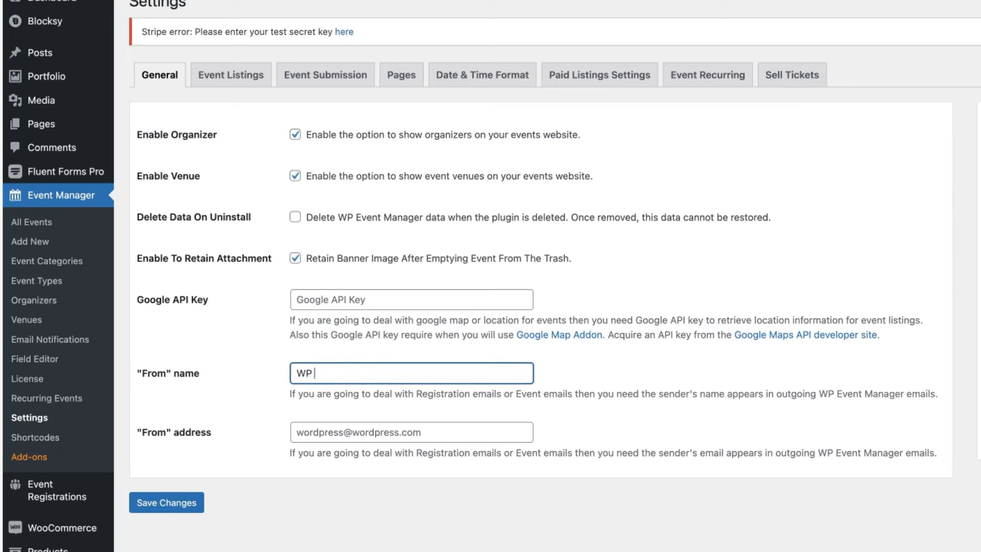
pyautogui.write('Simple Hacks')
# - Fill in the "From" address with the sender's email and save the general settings
pyautogui.click(324, 432)
pyautogui.hotkey('ctrl', 'a')
pyautogui.write('myemail@email.com')
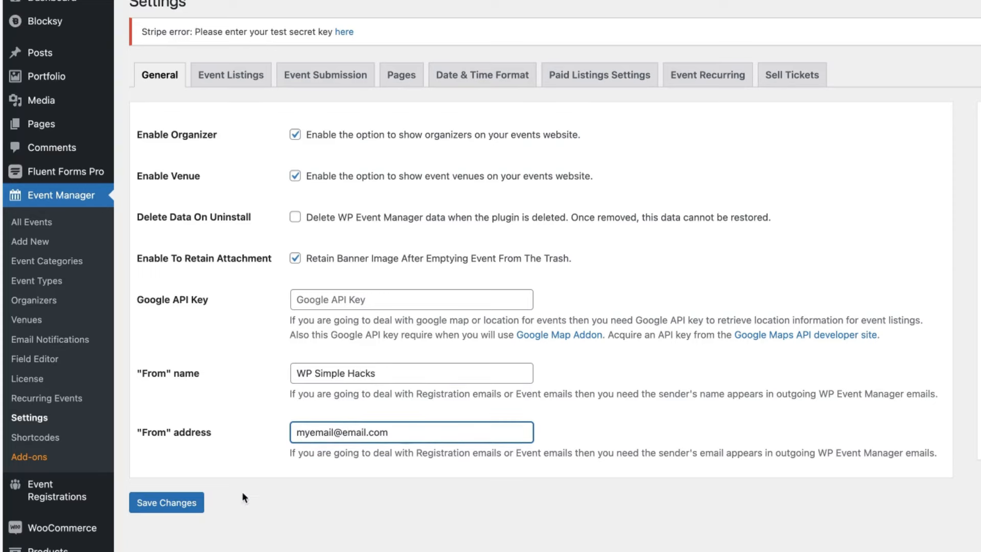
pyautogui.click(167, 503)
# - In the Event Listings settings, enable hiding cancelled events and hiding expired listings in the event archive and search
pyautogui.click(243, 133)
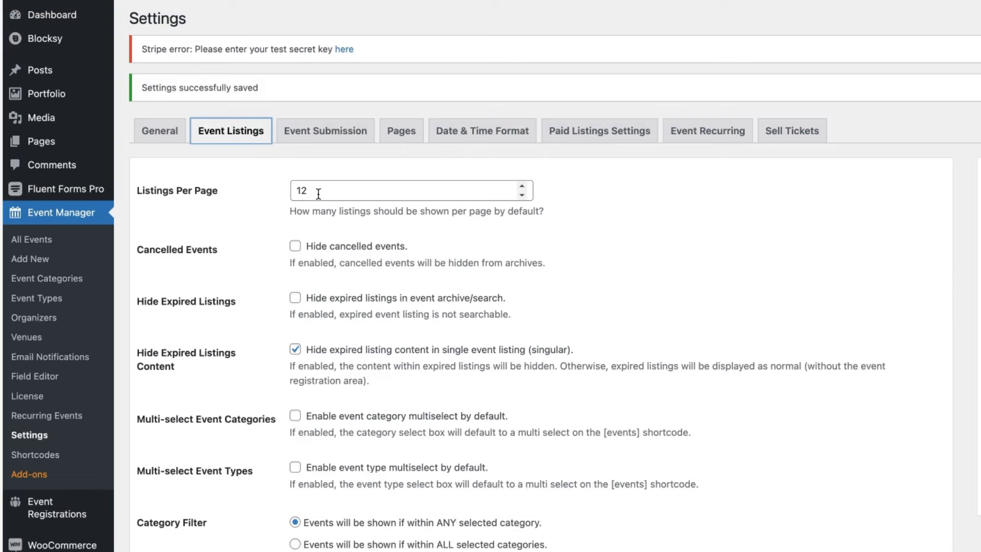
pyautogui.scroll(-3, 318, 194)
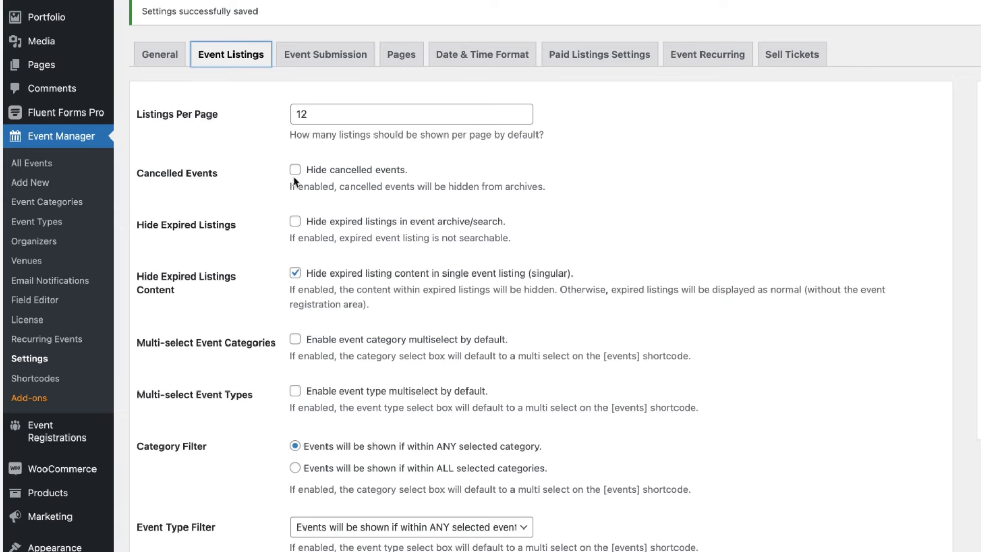
pyautogui.click(294, 170)
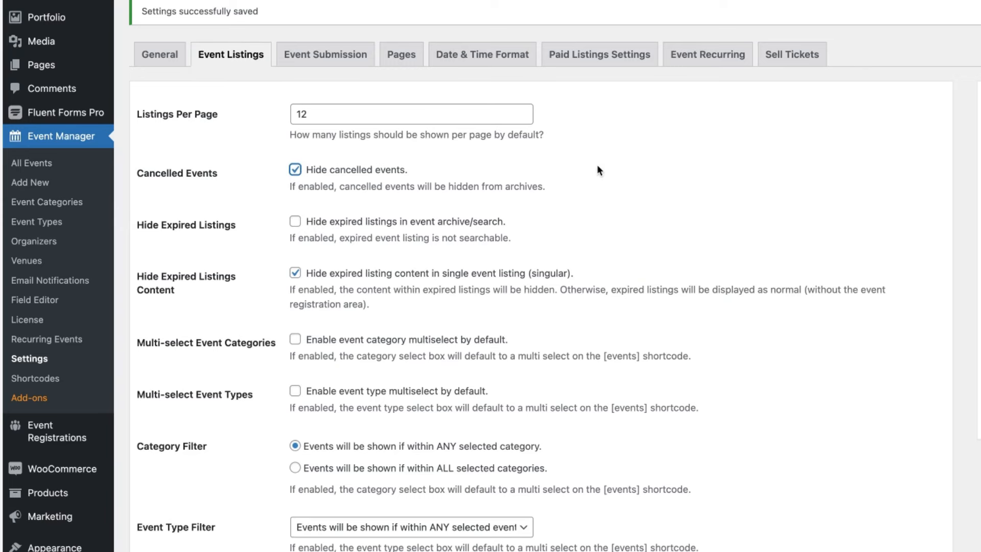
pyautogui.scroll(-2, 598, 166)
pyautogui.click(295, 177)
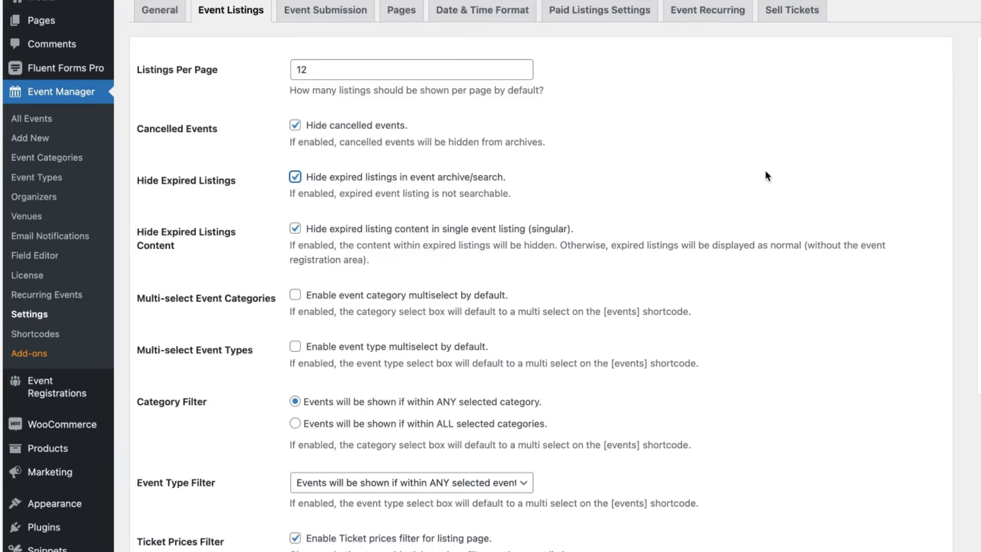
pyautogui.scroll(-1, 681, 180)
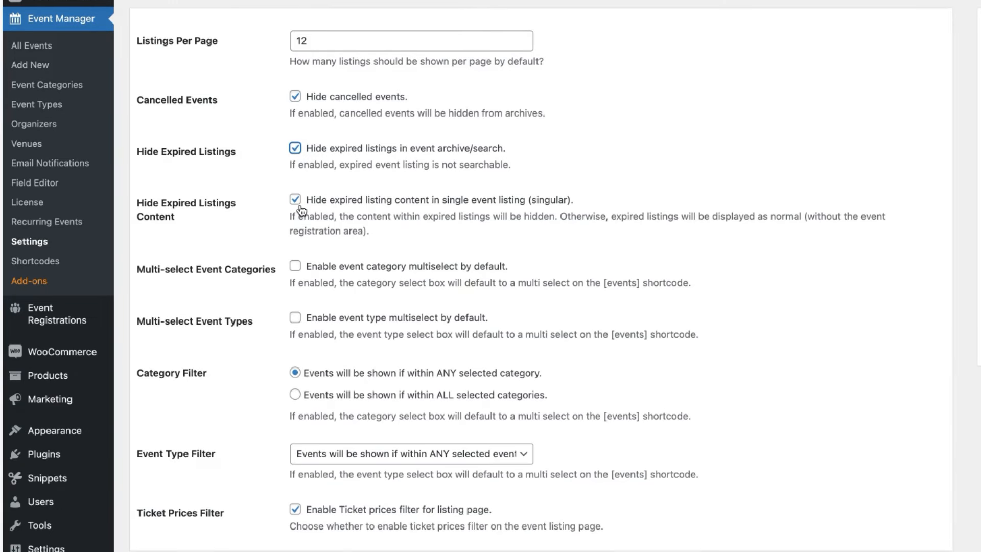
# - Check the event category filter on the site's Events page, and save the event listings settings
pyautogui.click(233, 234)
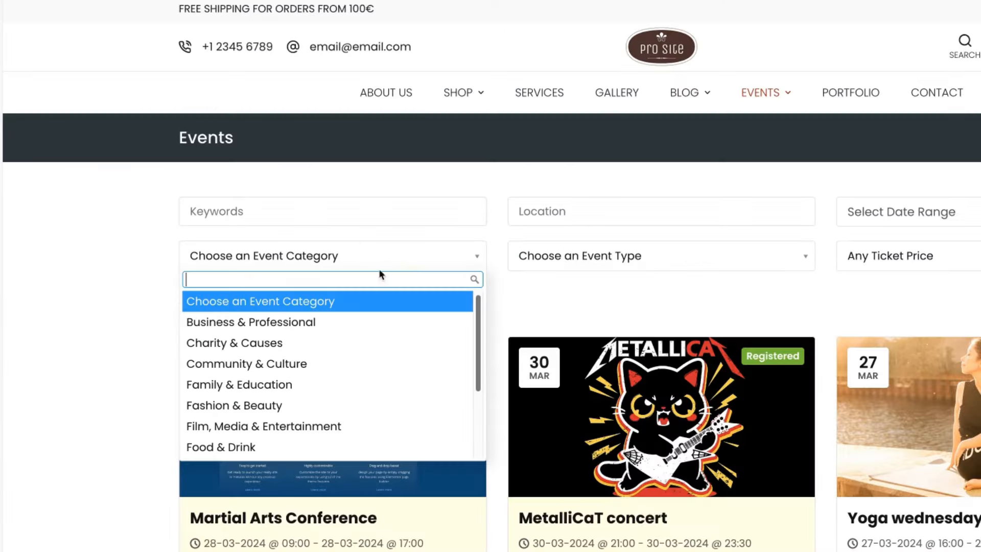
pyautogui.click(80, 256)
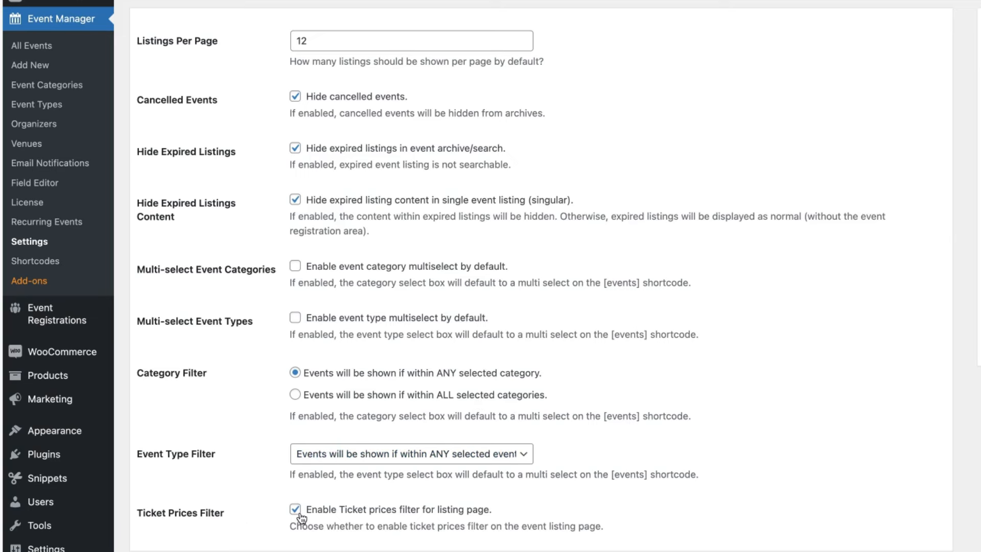
pyautogui.scroll(-1, 245, 511)
pyautogui.click(187, 520)
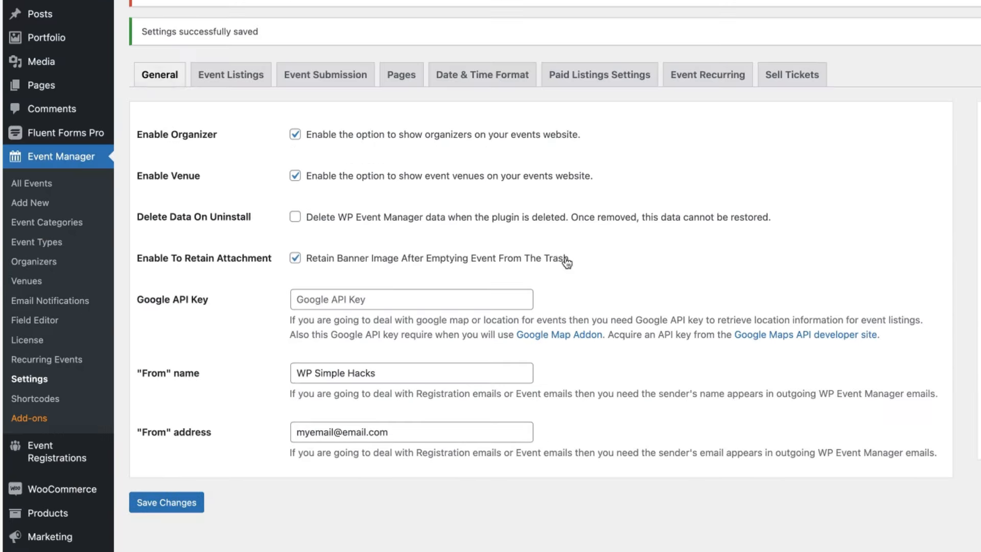
# - In the Event Submission settings, turn off the admin approval requirement for new listing submissions
pyautogui.click(332, 75)
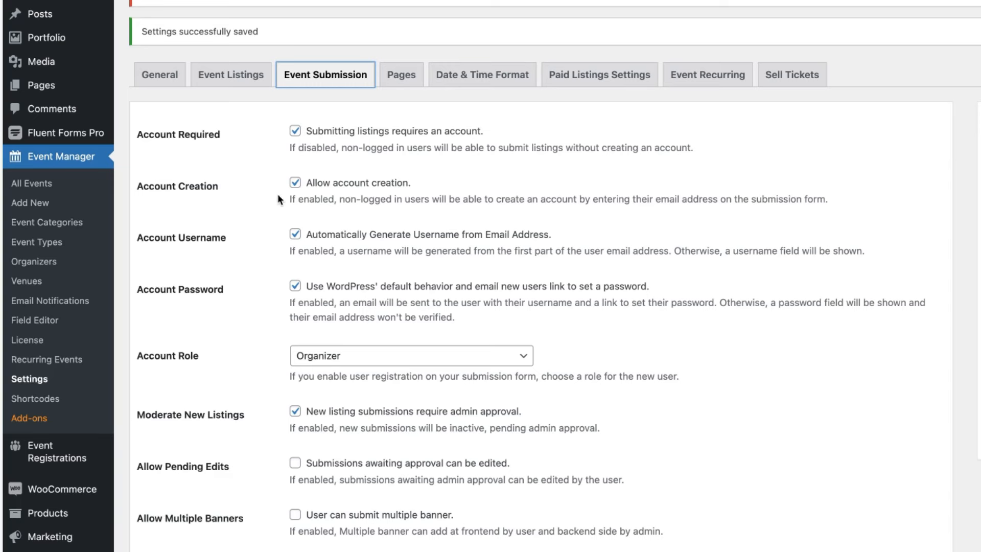
pyautogui.scroll(-3, 275, 199)
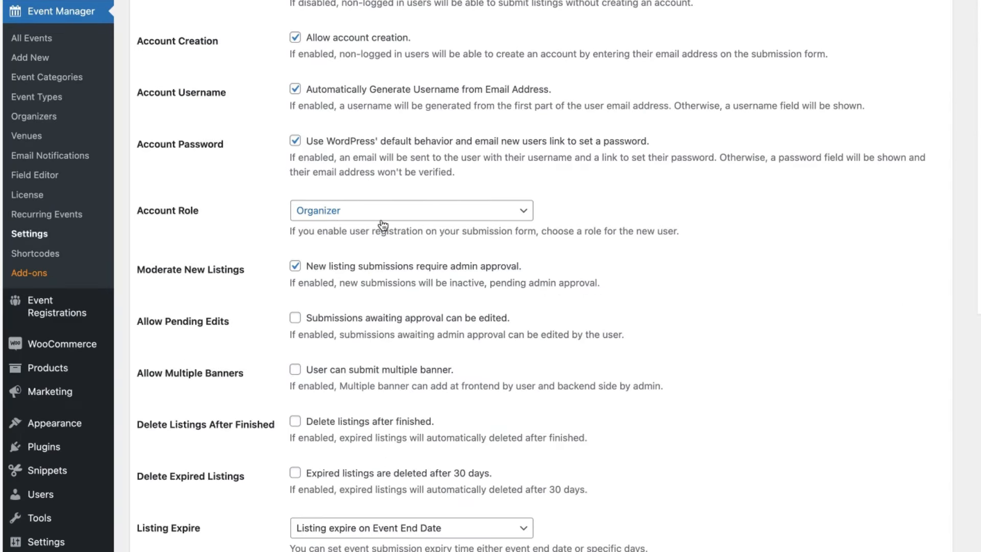
pyautogui.click(295, 268)
pyautogui.scroll(-3, 740, 241)
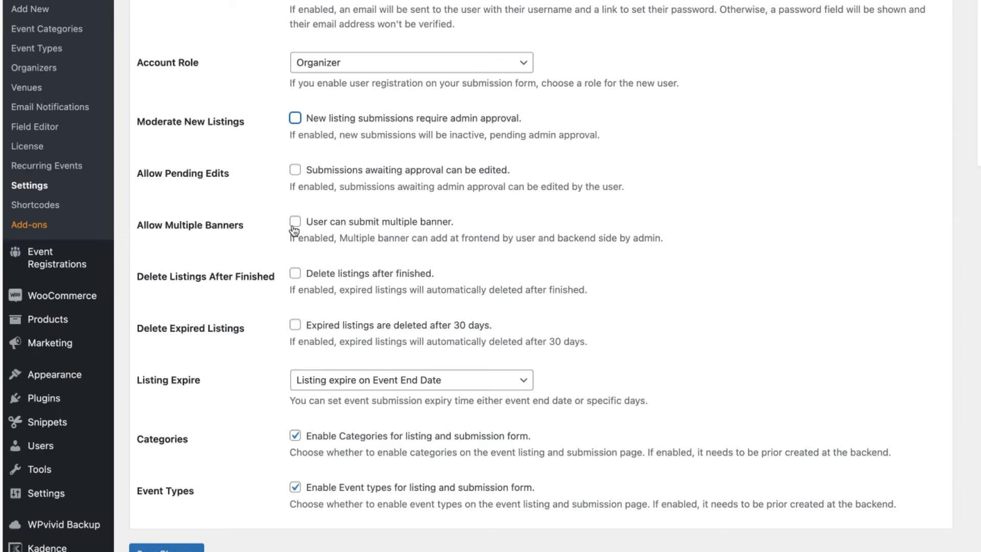
# - Enable deleting listings after they finish and deleting expired listings after 30 days, and save the submission settings
pyautogui.click(296, 275)
pyautogui.click(296, 326)
pyautogui.press('Return')
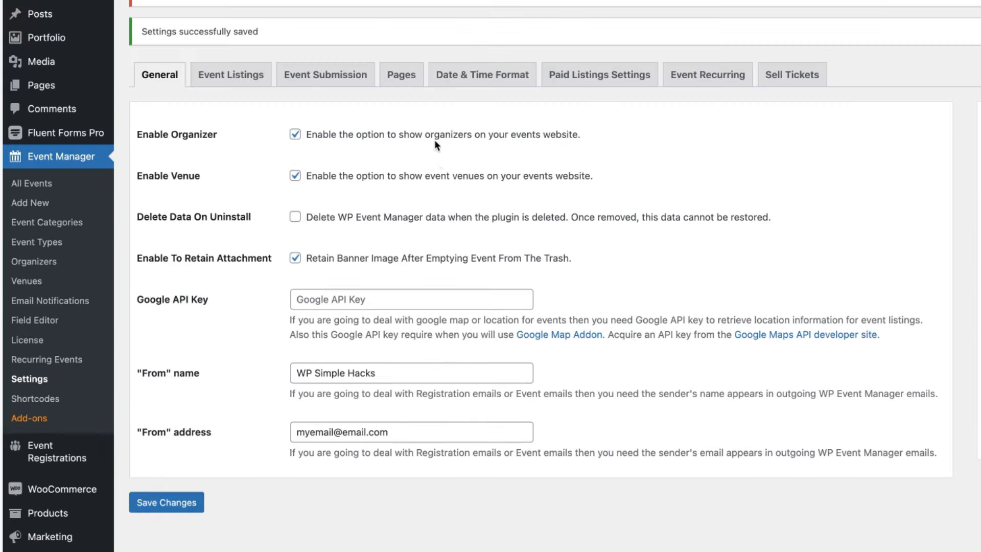
# - Review the page assignments in the Pages settings, including the choices for the Submit Event Form Page
pyautogui.click(407, 72)
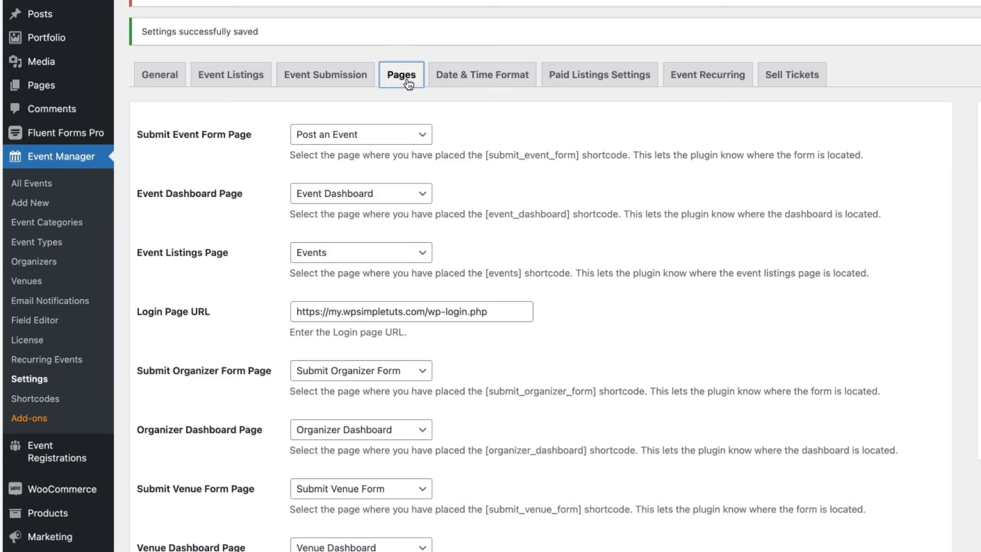
pyautogui.click(389, 136)
pyautogui.click(908, 72)
pyautogui.scroll(-3, 685, 218)
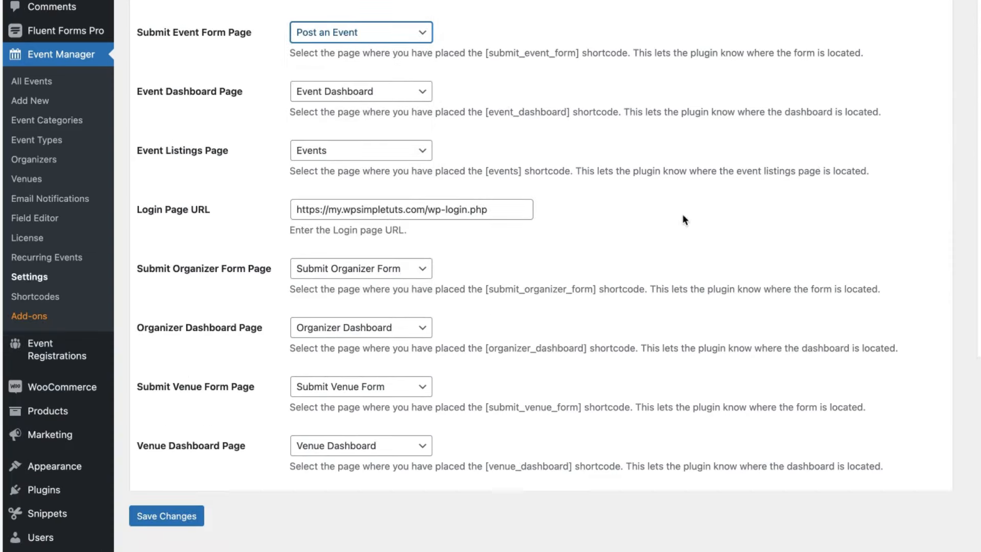
pyautogui.press('Return')
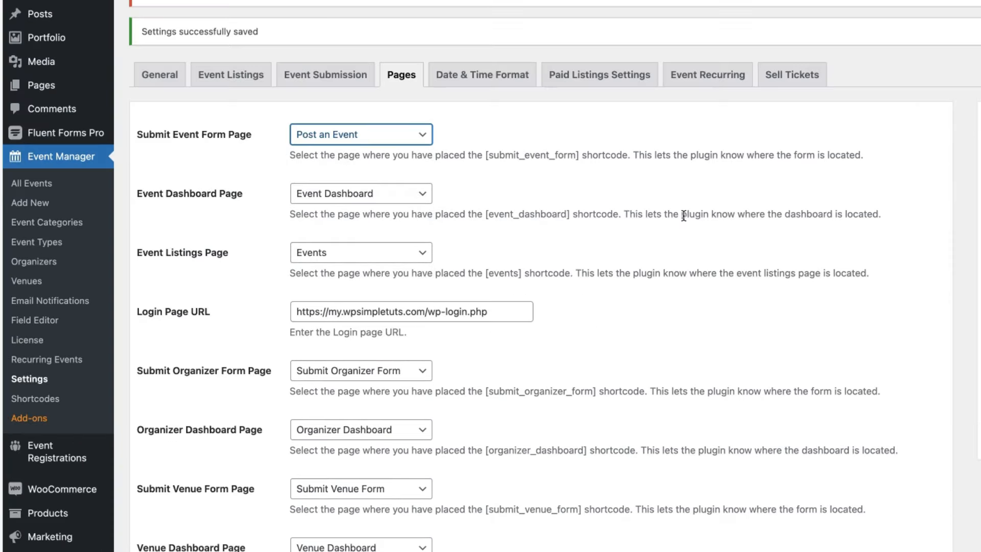
# - Add the Event Venues, Venue Dashboard and Submit Venue Form pages to the site's main menu
pyautogui.click(931, 72)
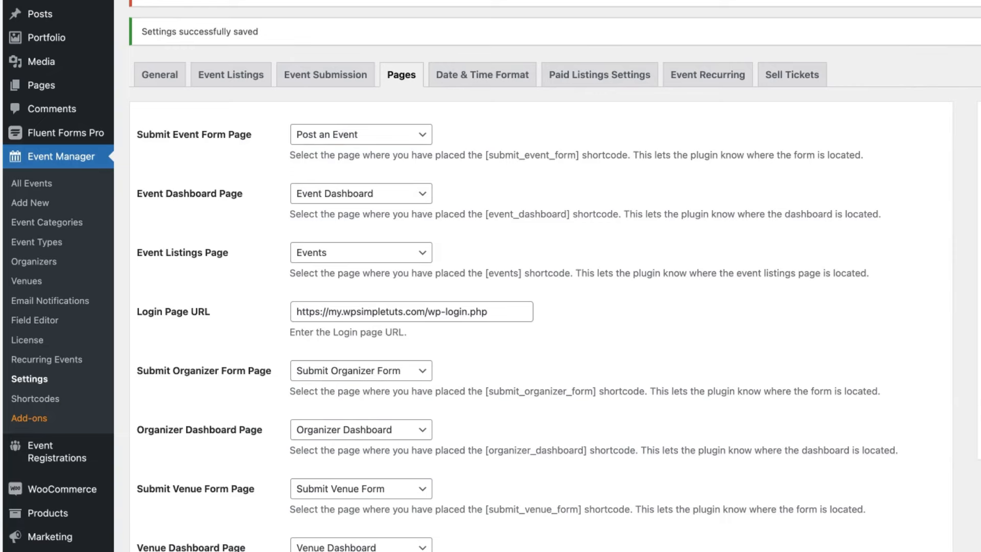
pyautogui.moveTo(71, 483)
pyautogui.click(138, 533)
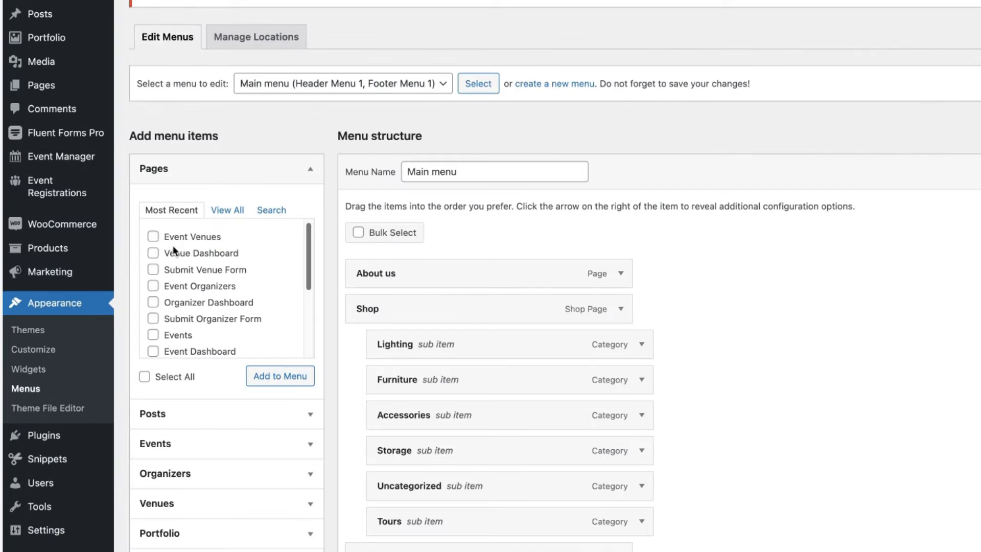
pyautogui.click(172, 238)
pyautogui.click(170, 253)
pyautogui.click(156, 270)
pyautogui.click(279, 376)
# - Nest the newly added Event Venues, Venue Dashboard and Submit Venue Form items as sub-items under Contact in the menu structure
pyautogui.scroll(-14, 857, 335)
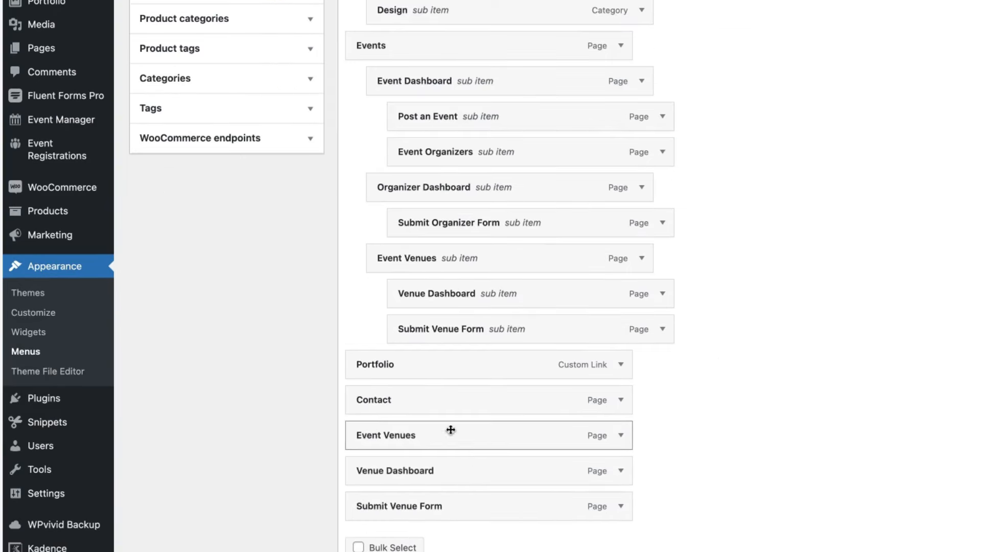
pyautogui.moveTo(445, 435); pyautogui.dragTo(459, 438)
pyautogui.moveTo(434, 471); pyautogui.dragTo(455, 471)
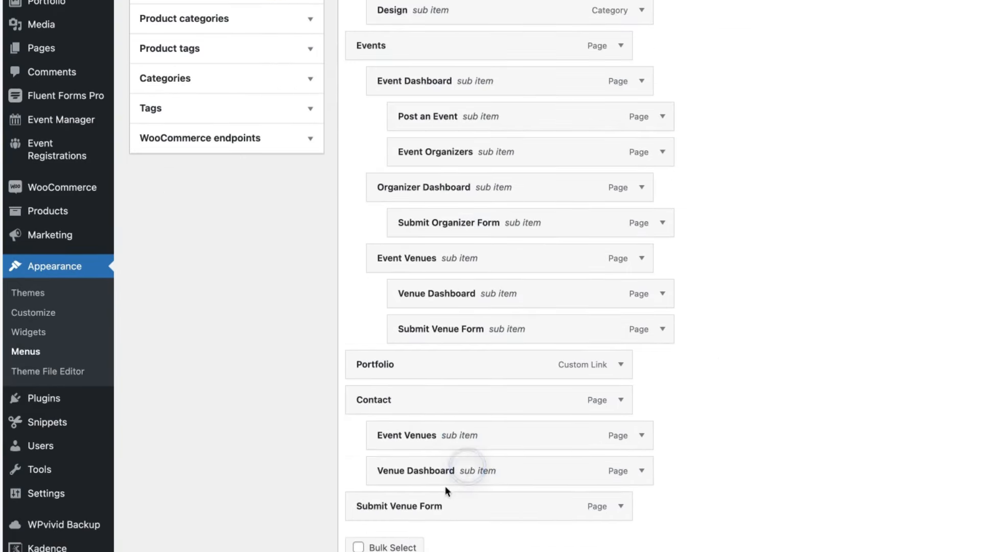
pyautogui.moveTo(444, 506); pyautogui.dragTo(468, 506)
# - Review the individual events, organizers and venues that can be added as menu items
pyautogui.scroll(15, 357, 72)
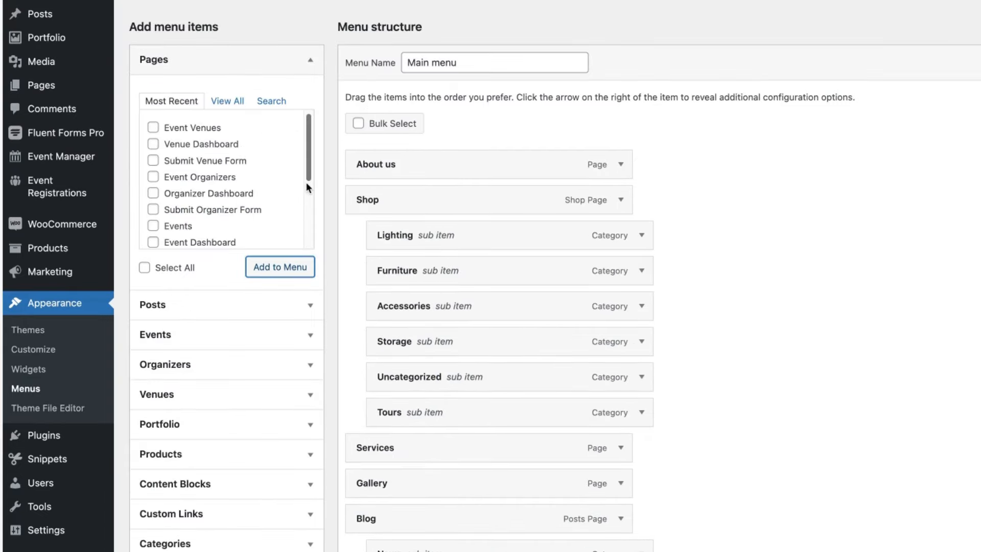
pyautogui.click(285, 59)
pyautogui.scroll(-2, 285, 60)
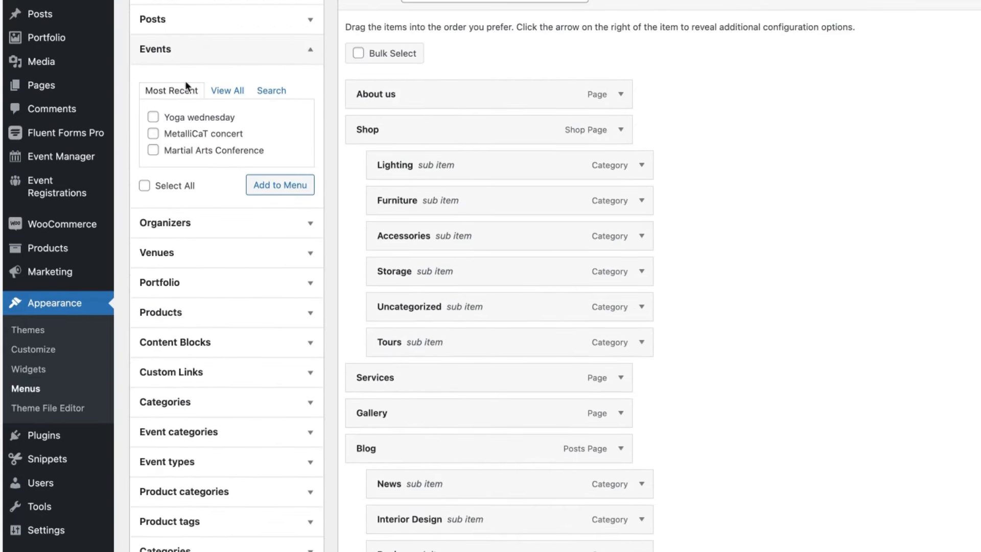
pyautogui.click(219, 227)
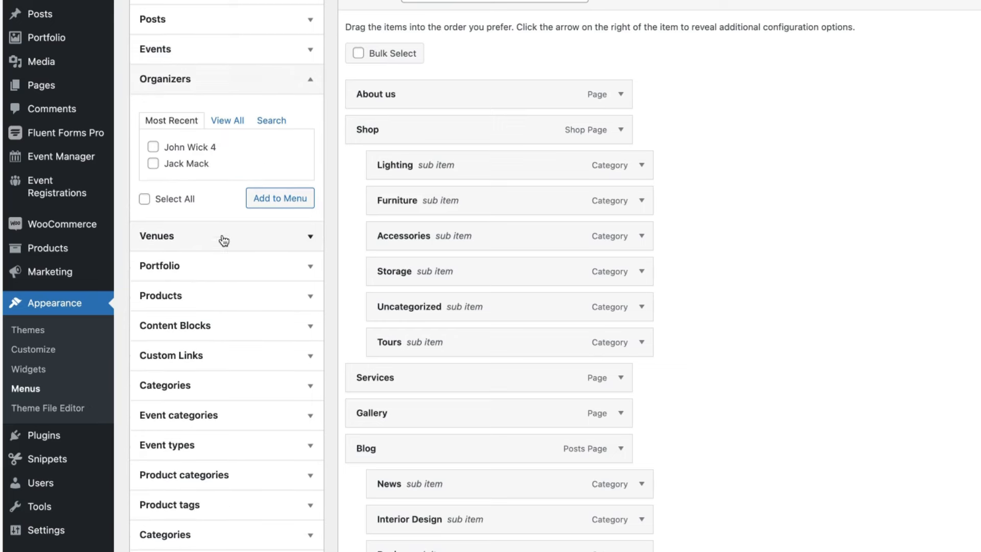
pyautogui.click(245, 236)
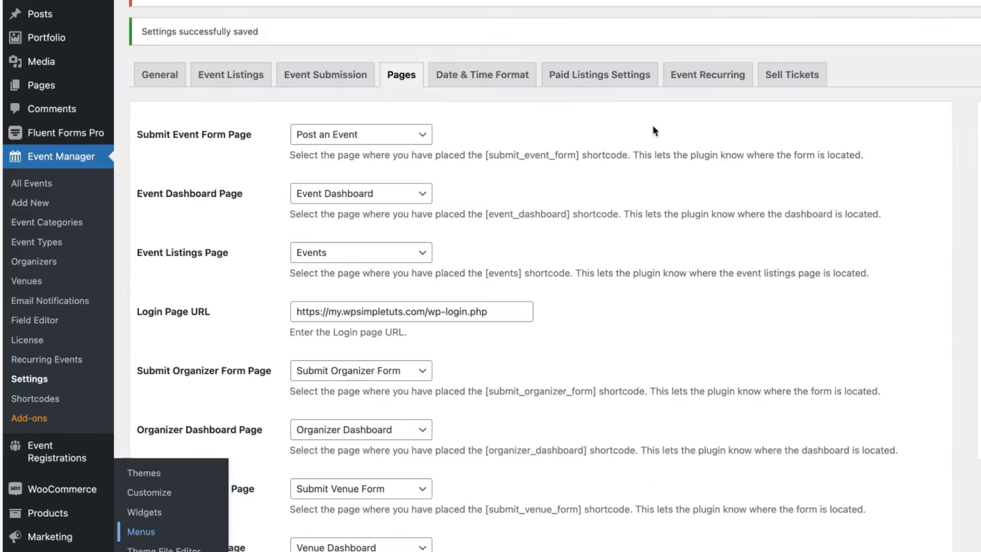
# - Review the Date & Time Format, Paid Listings and Event Recurring settings of Event Manager
pyautogui.click(496, 76)
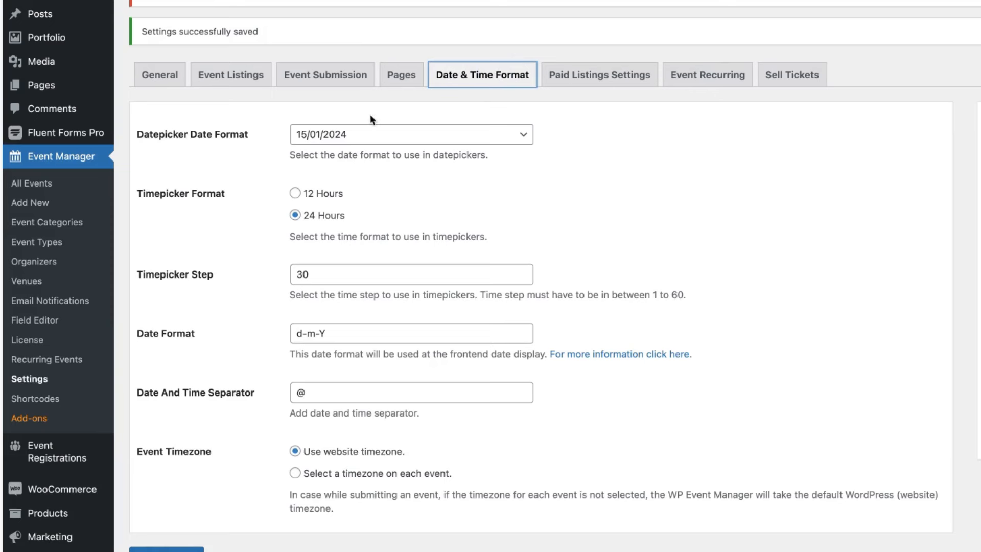
pyautogui.click(412, 136)
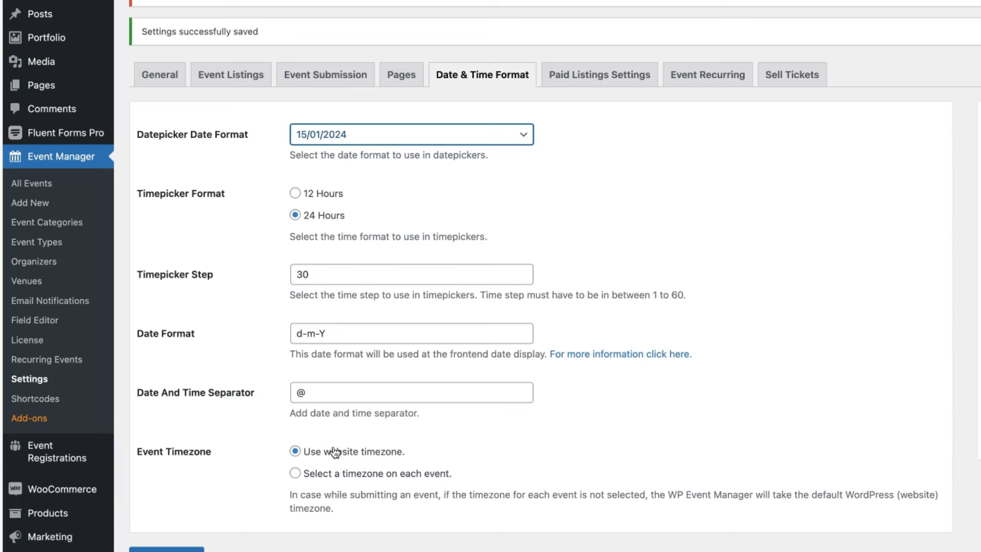
pyautogui.click(649, 82)
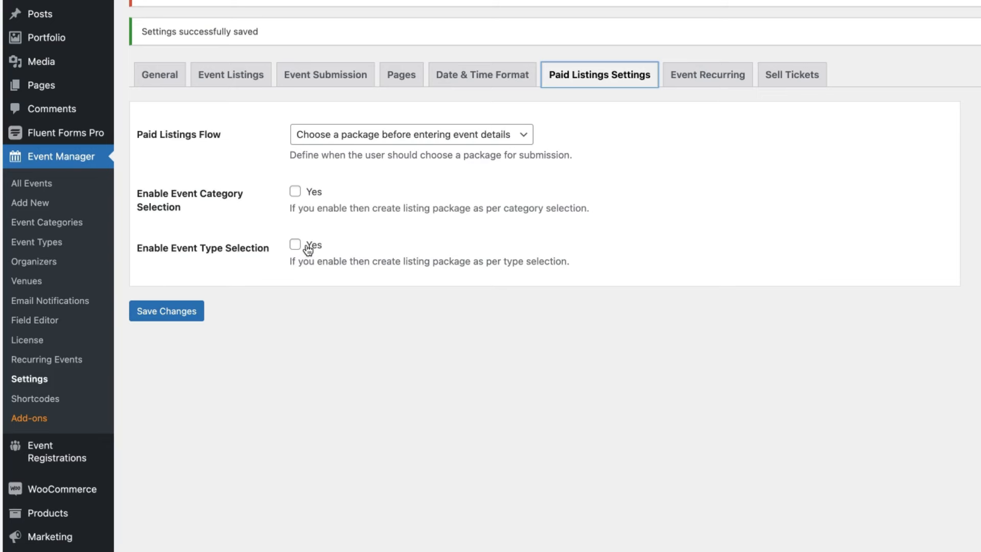
pyautogui.click(710, 75)
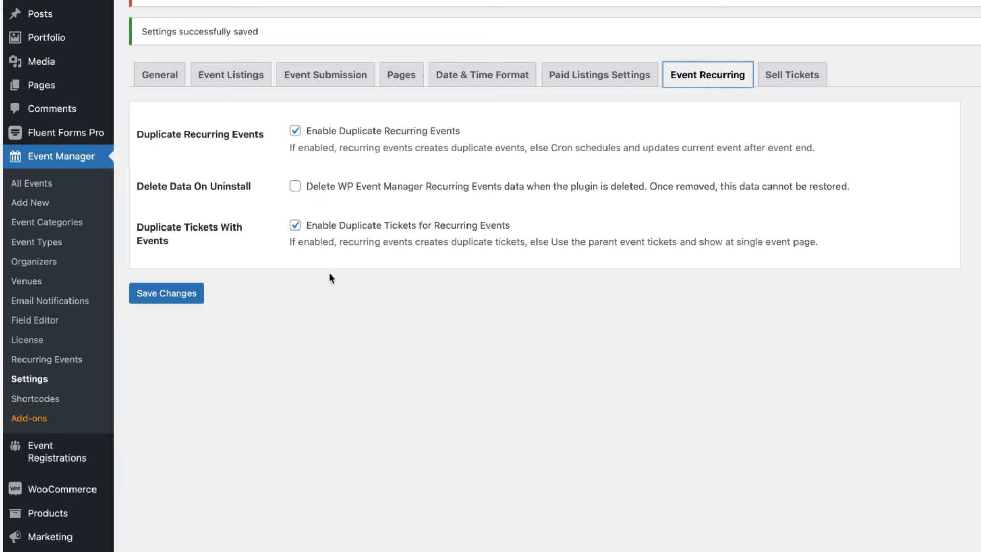
pyautogui.click(335, 308)
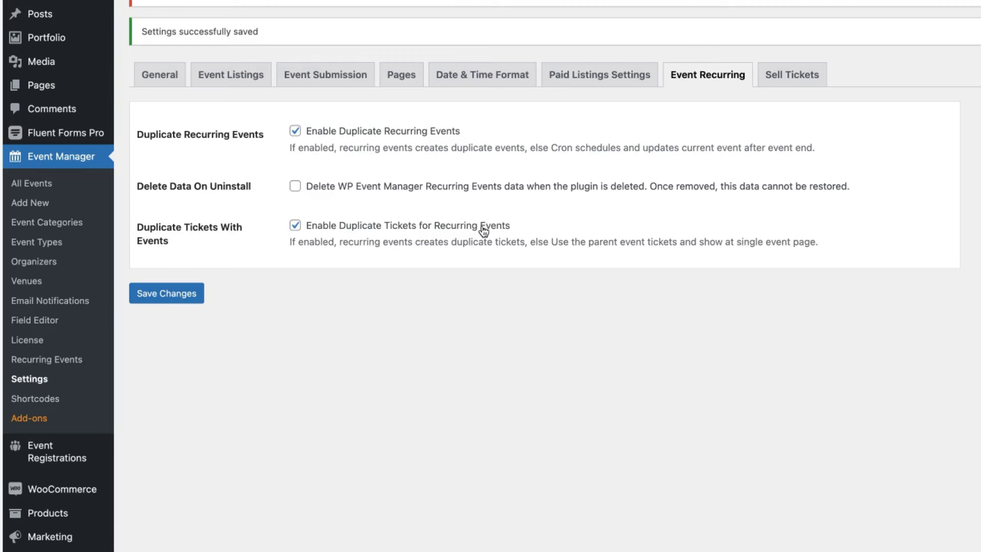
# - Turn off the free tickets and donation tickets fields in the Sell Tickets settings, and save the changes
pyautogui.click(781, 79)
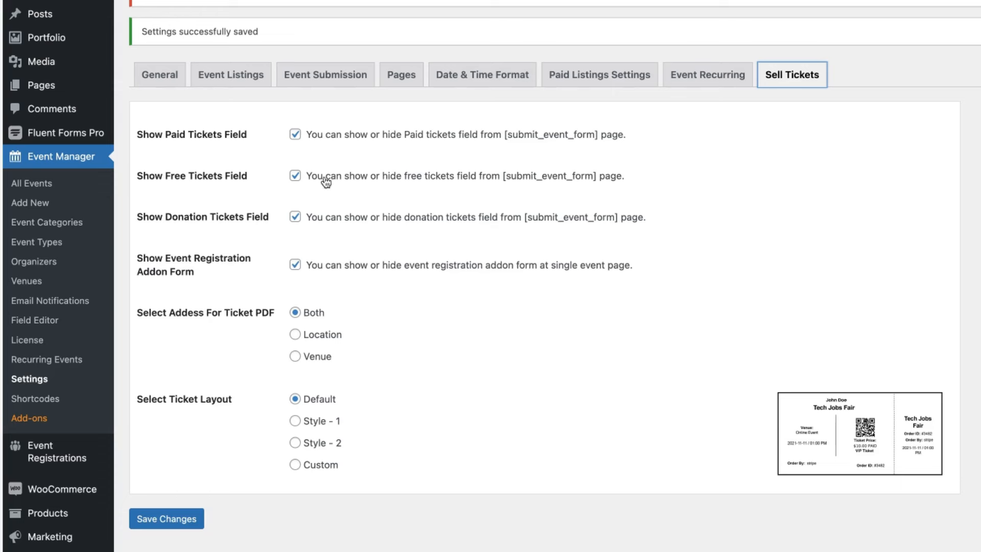
pyautogui.click(296, 177)
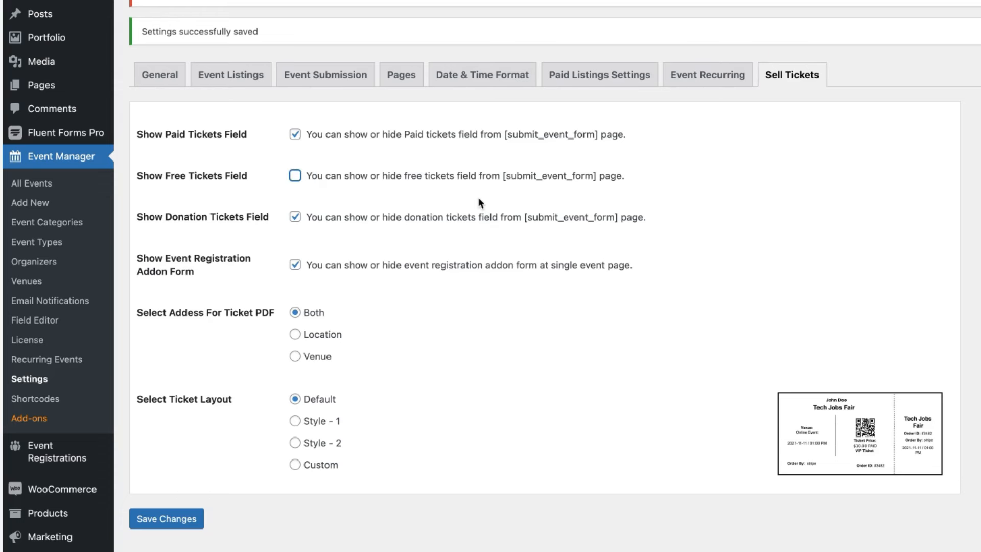
pyautogui.click(295, 217)
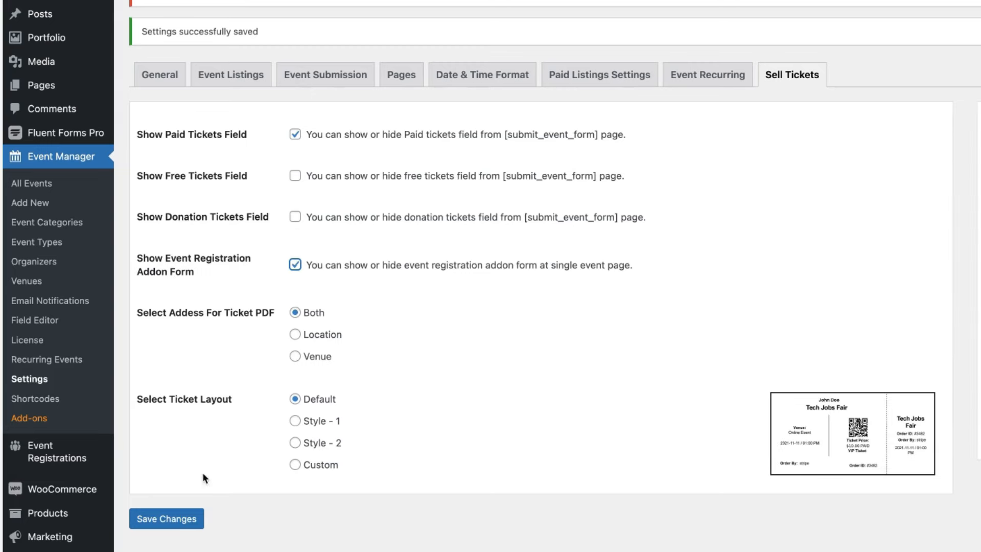
pyautogui.click(173, 524)
pyautogui.click(772, 82)
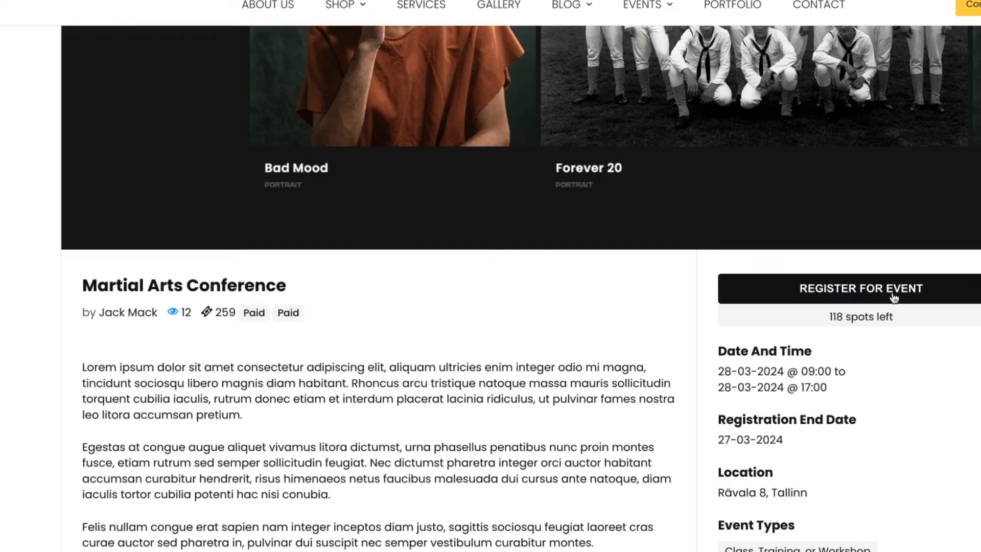
# - On the Martial Arts Conference event page, open the registration form and examine it alongside the ticket information
pyautogui.click(893, 299)
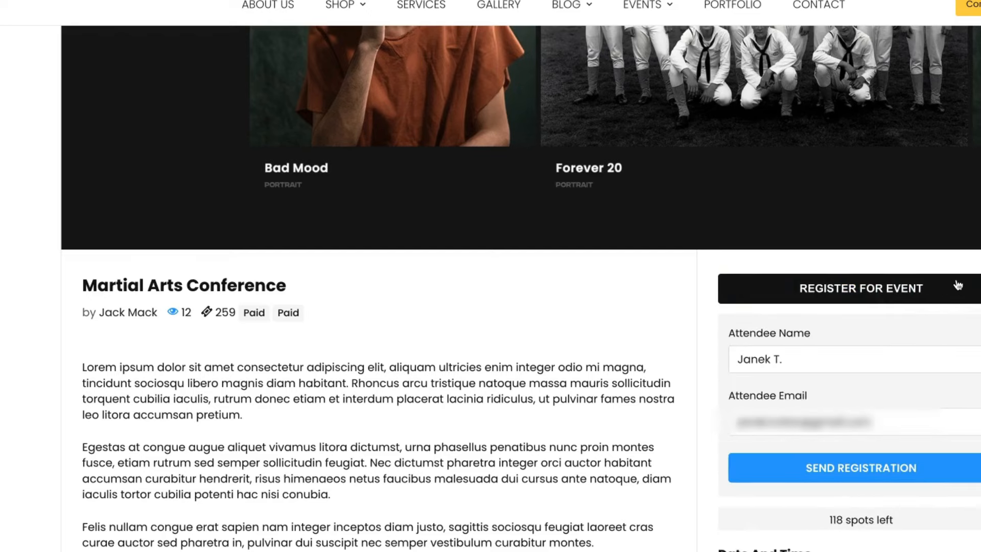
pyautogui.scroll(-1, 942, 277)
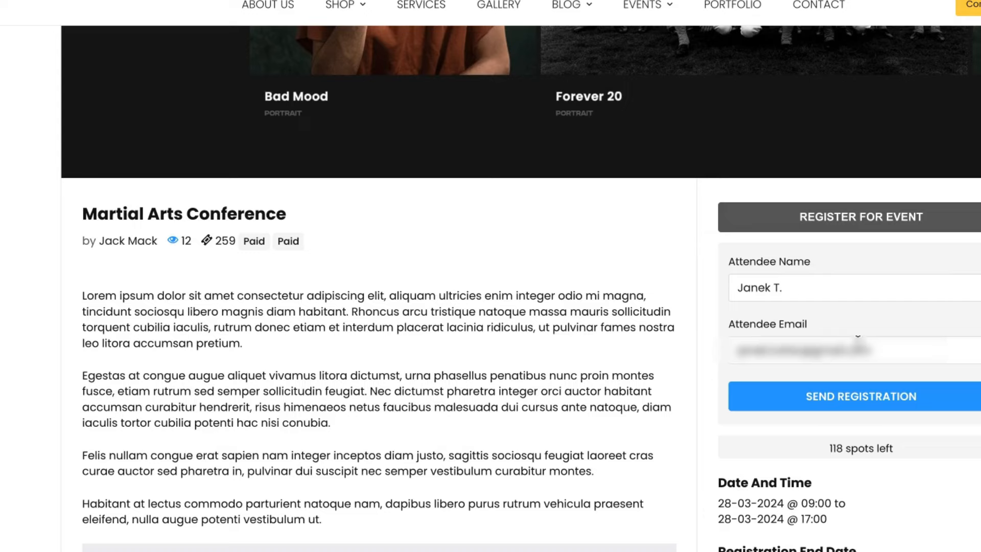
pyautogui.scroll(-4, 852, 341)
pyautogui.scroll(-3, 851, 339)
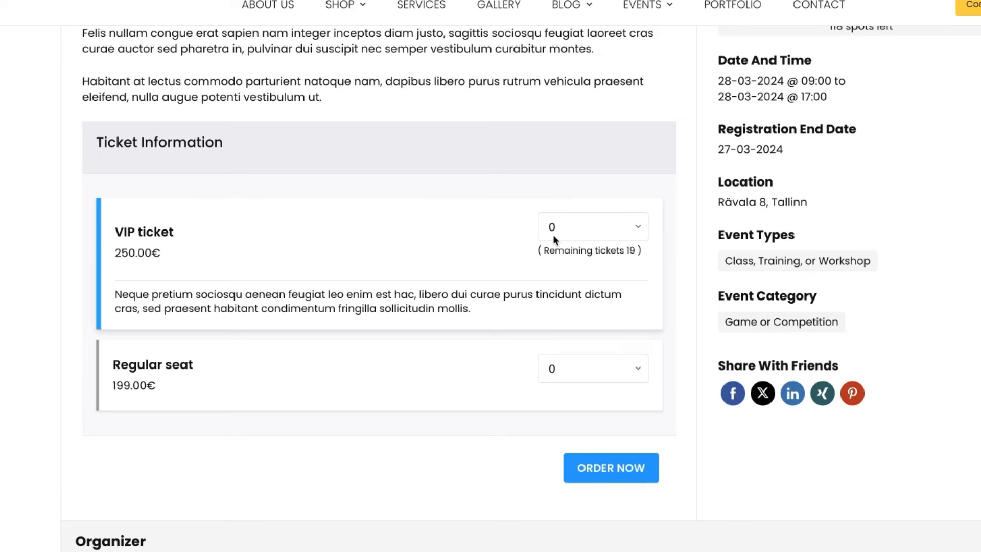
pyautogui.scroll(5, 833, 230)
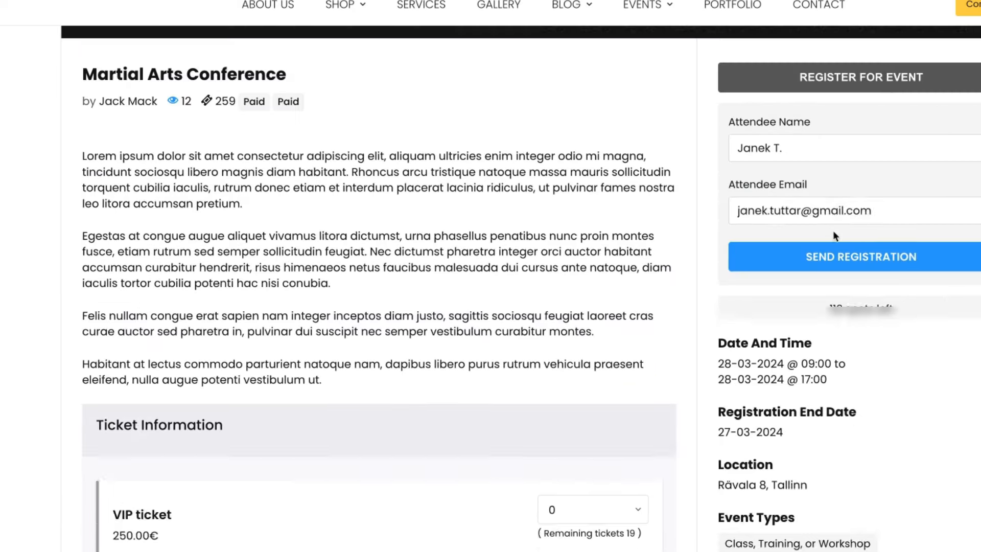
pyautogui.scroll(2, 833, 233)
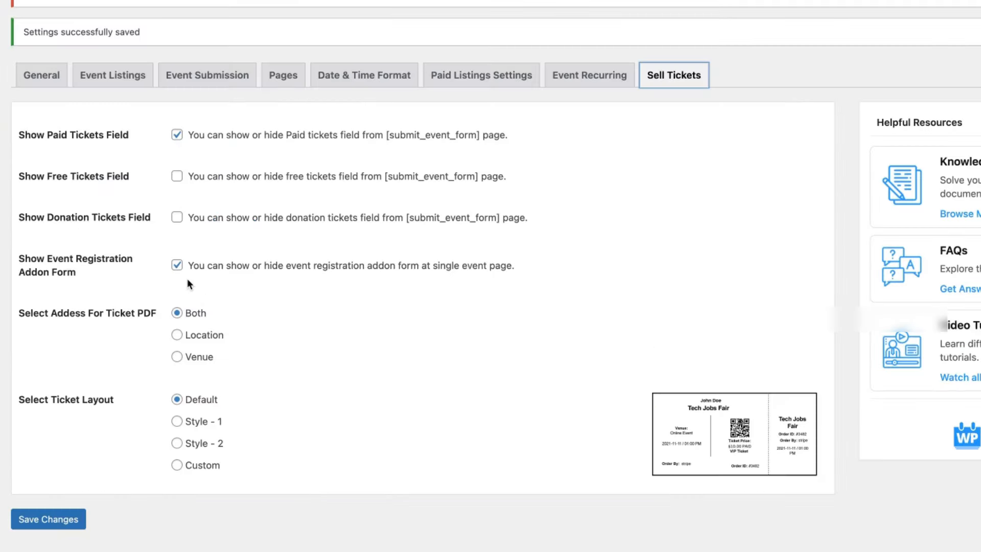
# - Turn off the event registration addon form, save the Sell Tickets settings, and check the Martial Arts Conference page
pyautogui.click(190, 266)
pyautogui.click(54, 522)
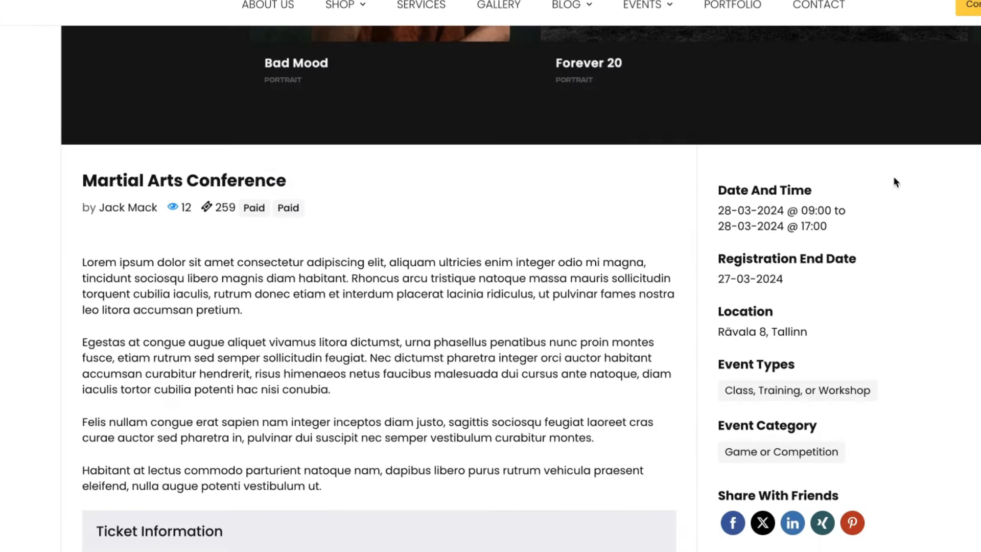
pyautogui.scroll(-6, 767, 235)
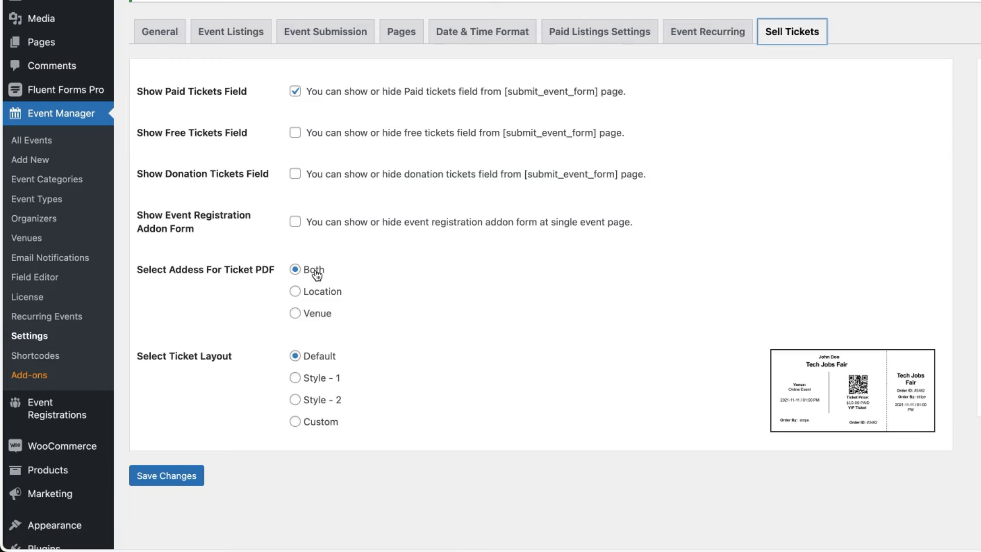
# - Try the Location and Venue address options for the ticket PDF, and return the selection to Both
pyautogui.click(297, 294)
pyautogui.click(299, 321)
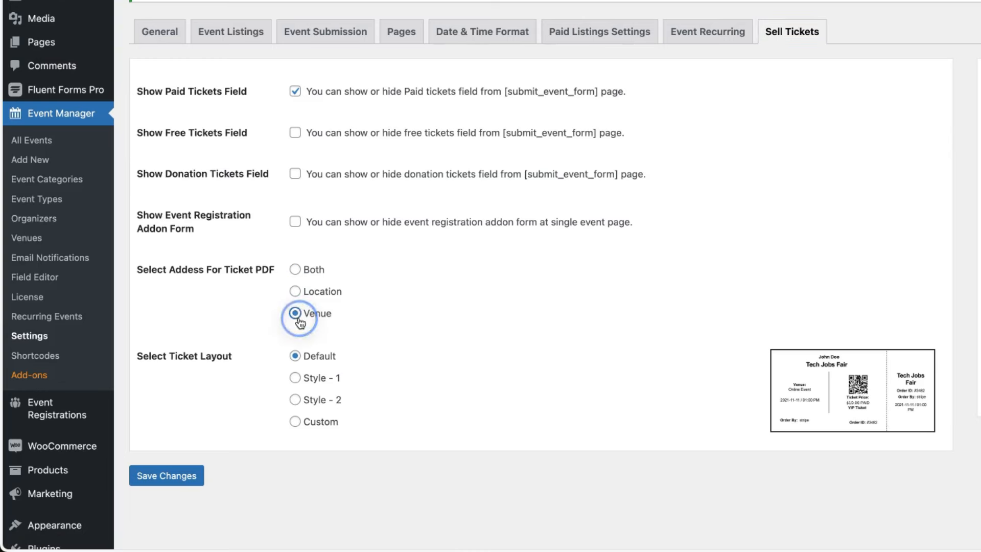
pyautogui.click(295, 269)
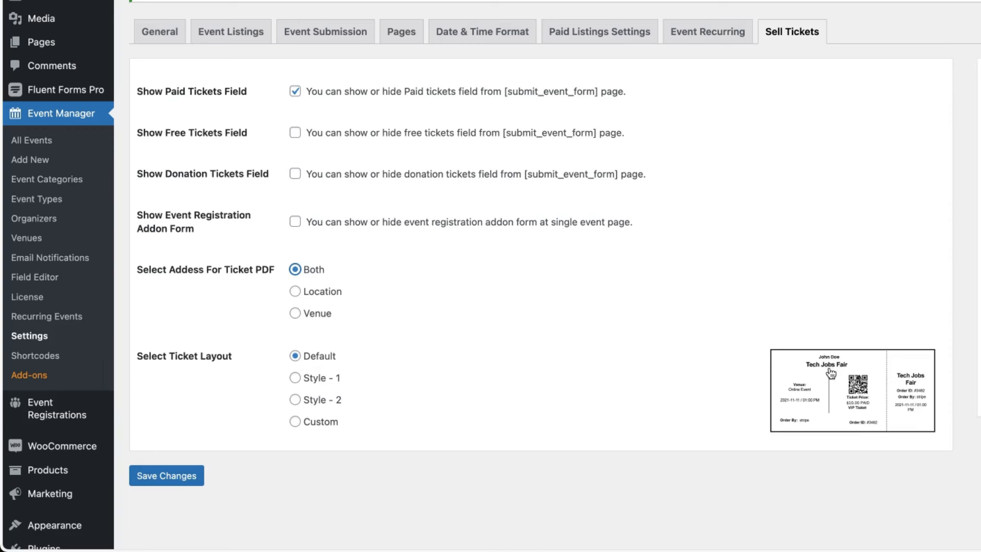
# - Preview the Style - 1, Style - 2 and Custom ticket layouts, including the dynamic tags offered for the custom ticket PDF
pyautogui.click(302, 379)
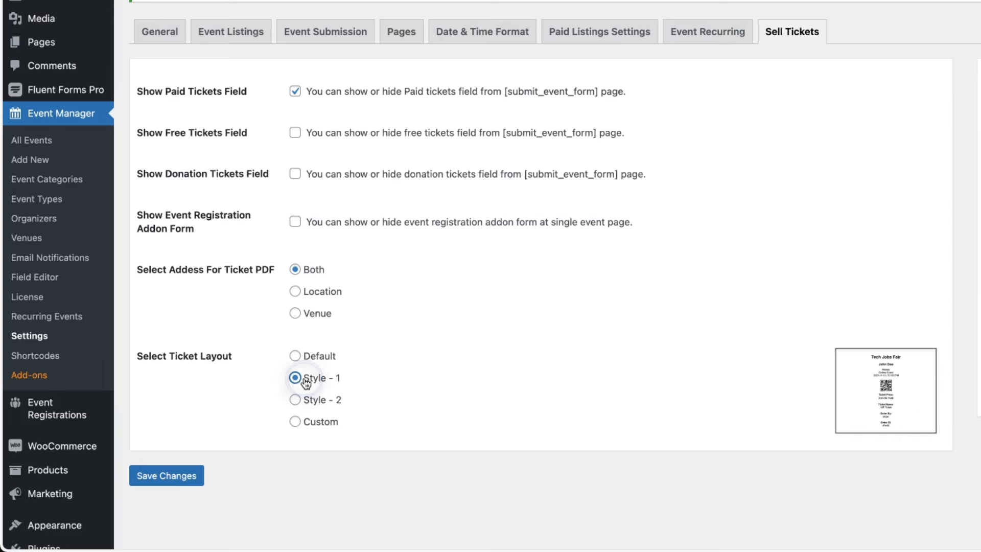
pyautogui.click(308, 403)
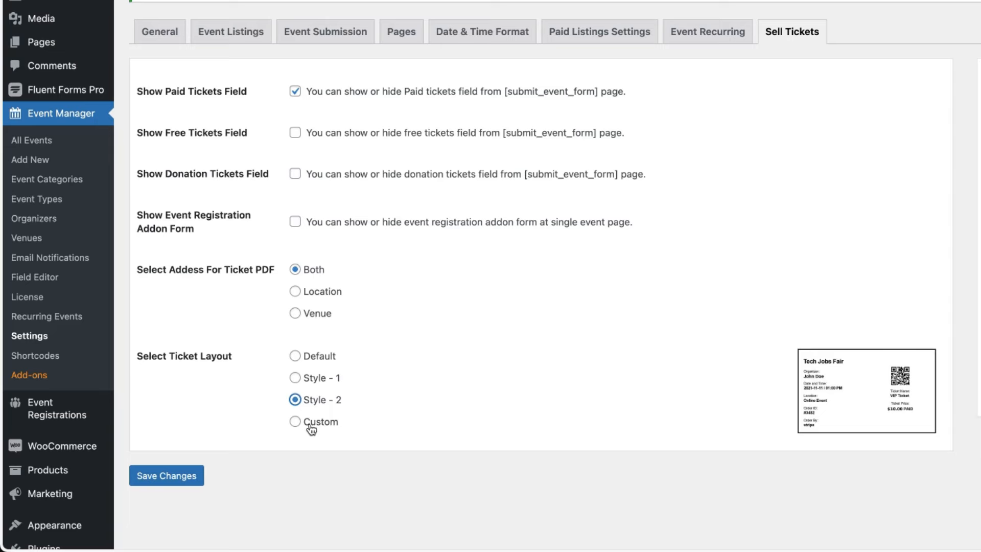
pyautogui.click(310, 428)
pyautogui.scroll(-5, 578, 294)
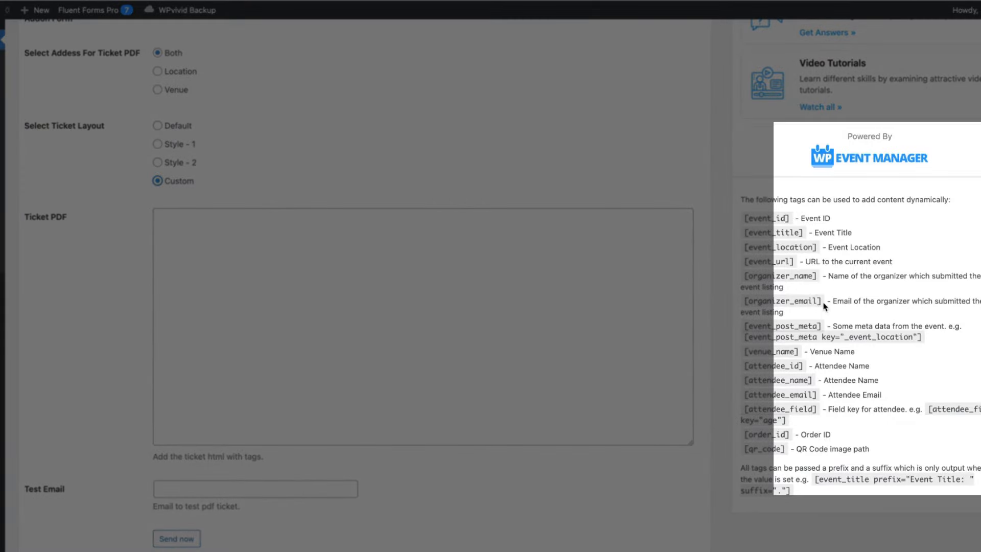
pyautogui.moveTo(823, 301); pyautogui.dragTo(744, 301)
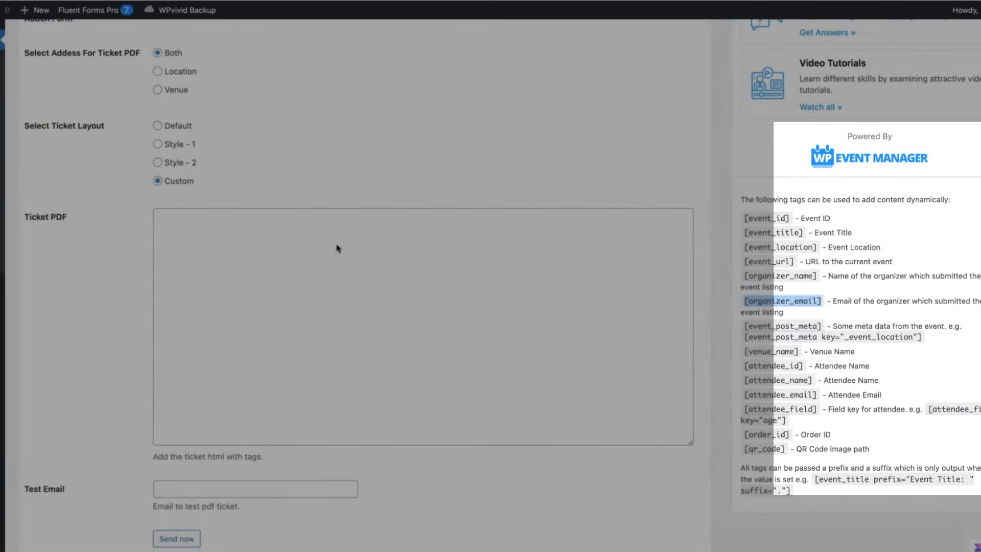
pyautogui.scroll(3, 338, 250)
# - Set the ticket layout to Default and save the Sell Tickets settings
pyautogui.click(158, 215)
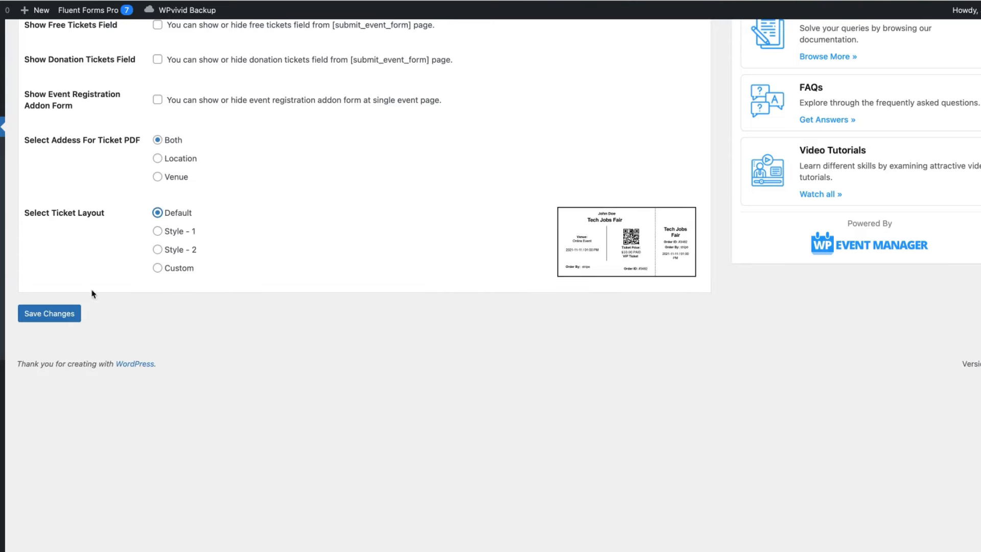
pyautogui.click(60, 323)
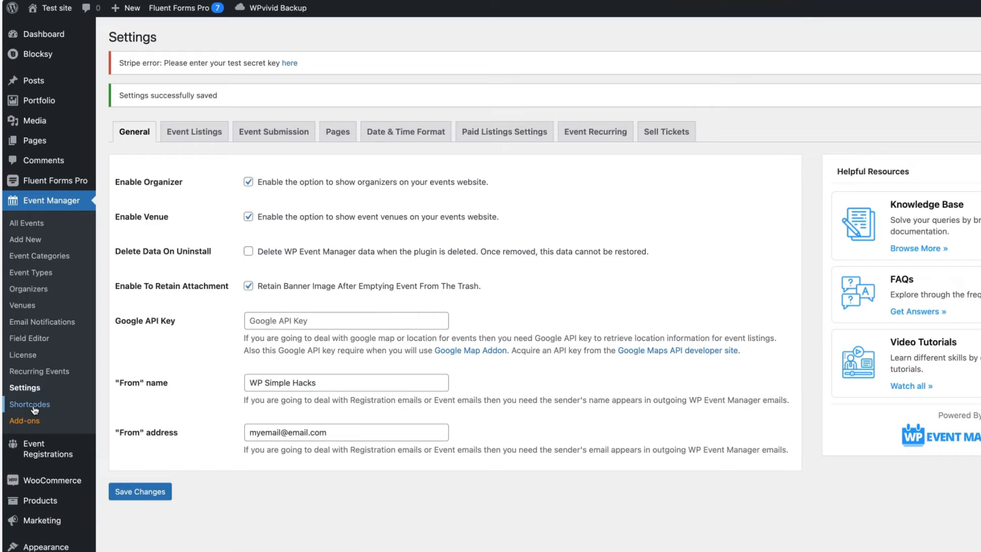
# - Review the list of WP Event Manager shortcodes and their descriptions
pyautogui.click(31, 404)
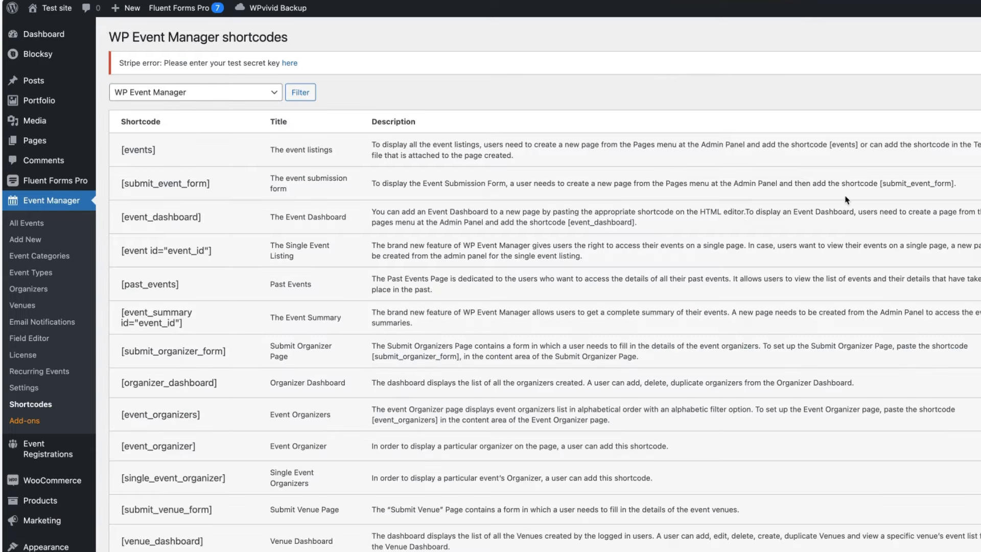
pyautogui.scroll(-5, 838, 202)
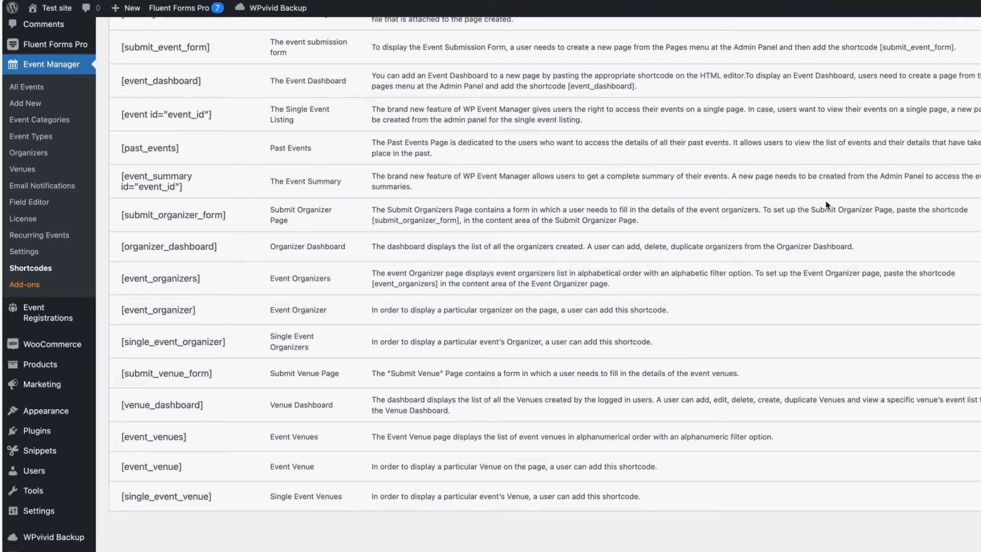
pyautogui.scroll(3, 769, 212)
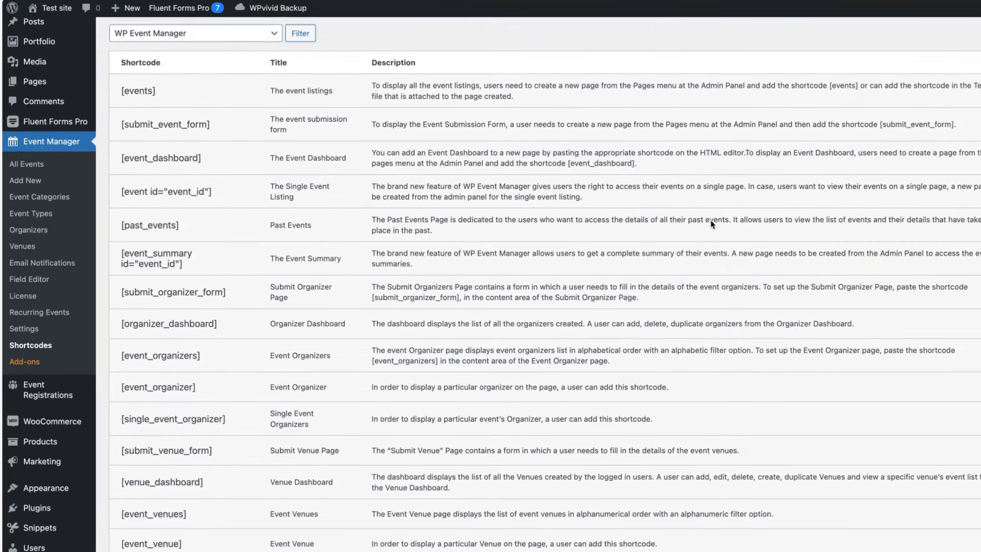
# - Review the Event Registrations settings for registration forms, management and attendee information
pyautogui.scroll(1, 712, 223)
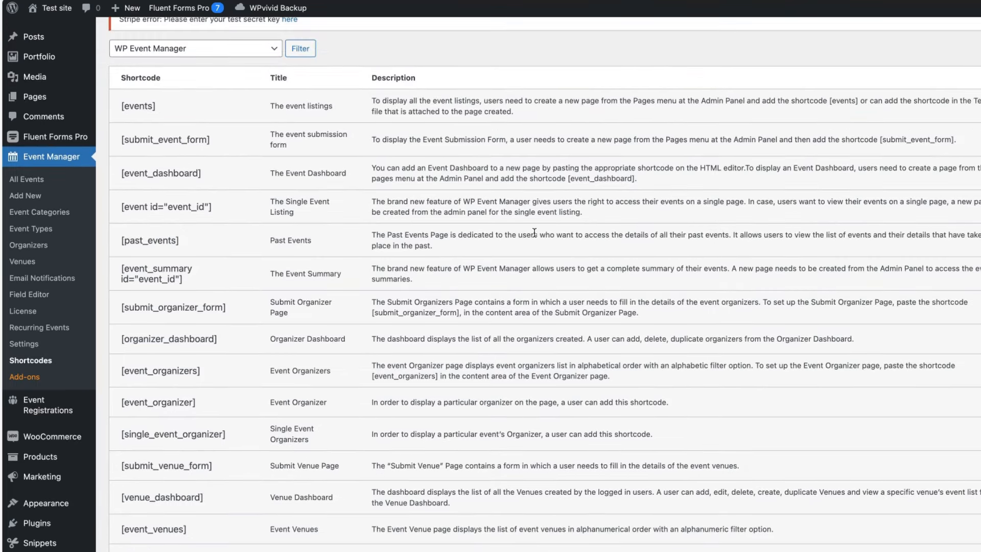
pyautogui.moveTo(58, 418)
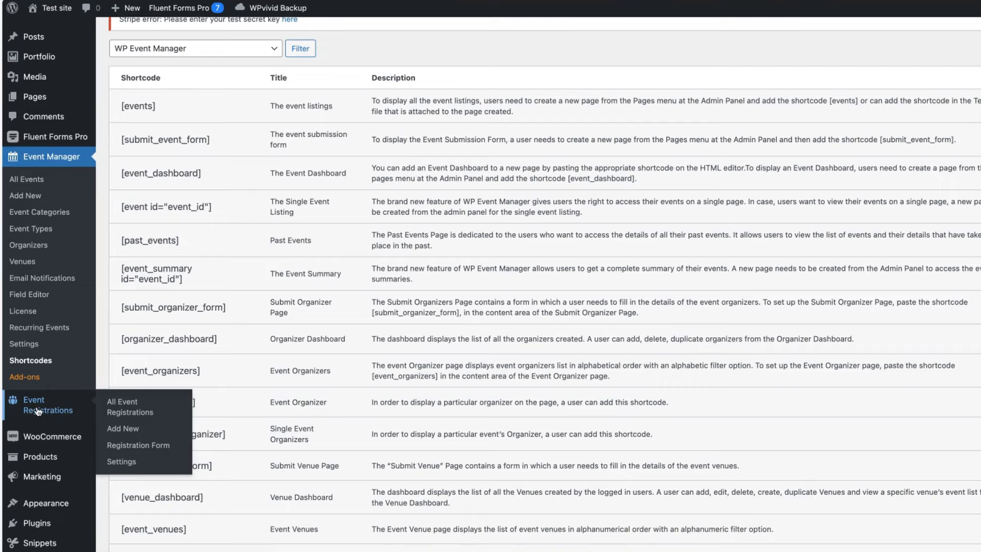
pyautogui.click(115, 466)
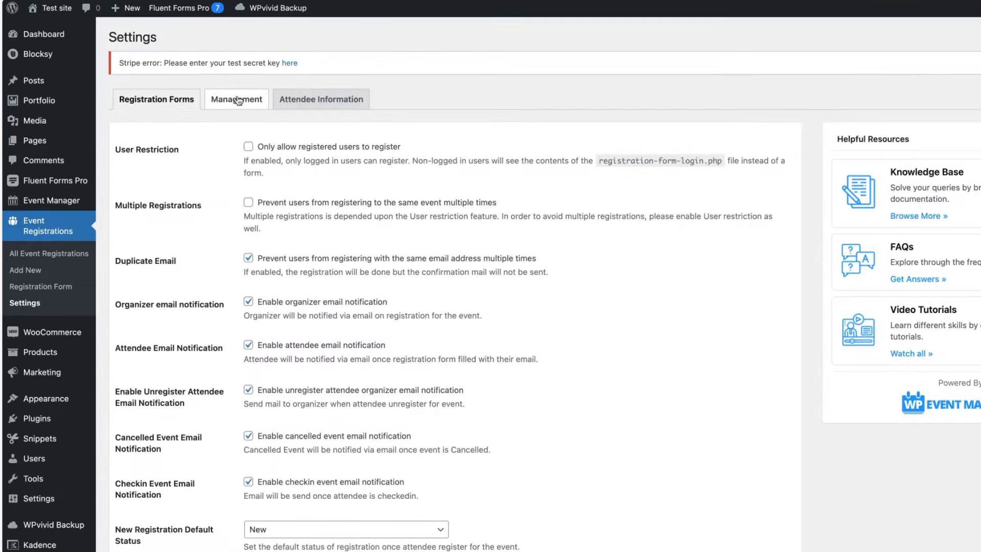
pyautogui.click(239, 101)
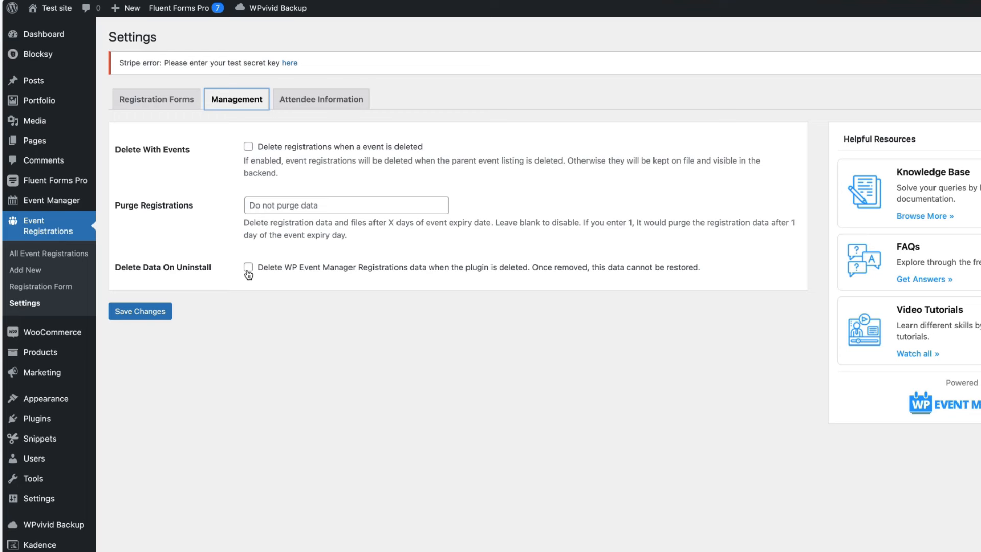
pyautogui.click(333, 101)
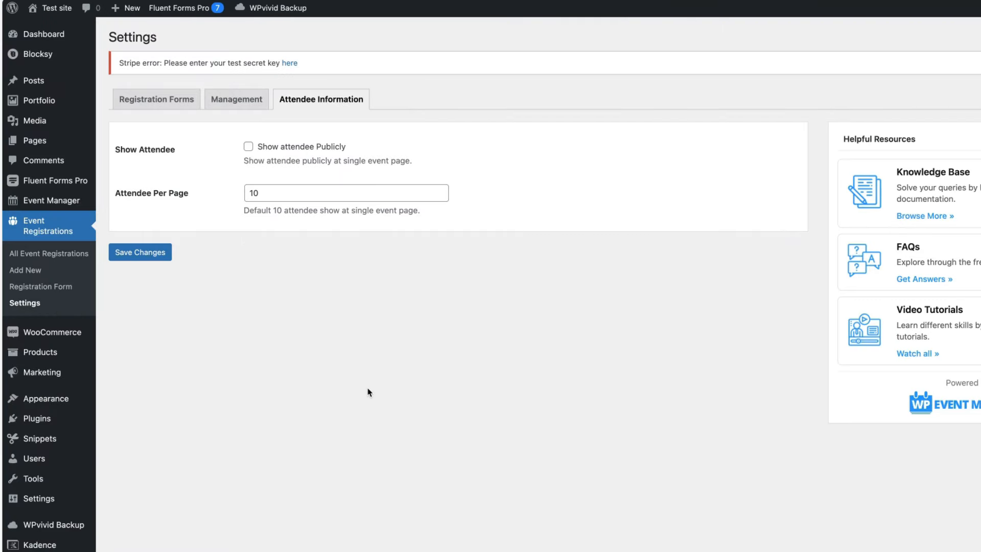
# - Review the event categories list with all categories selected, its bulk actions, and the fields for adding a new category
pyautogui.moveTo(48, 202)
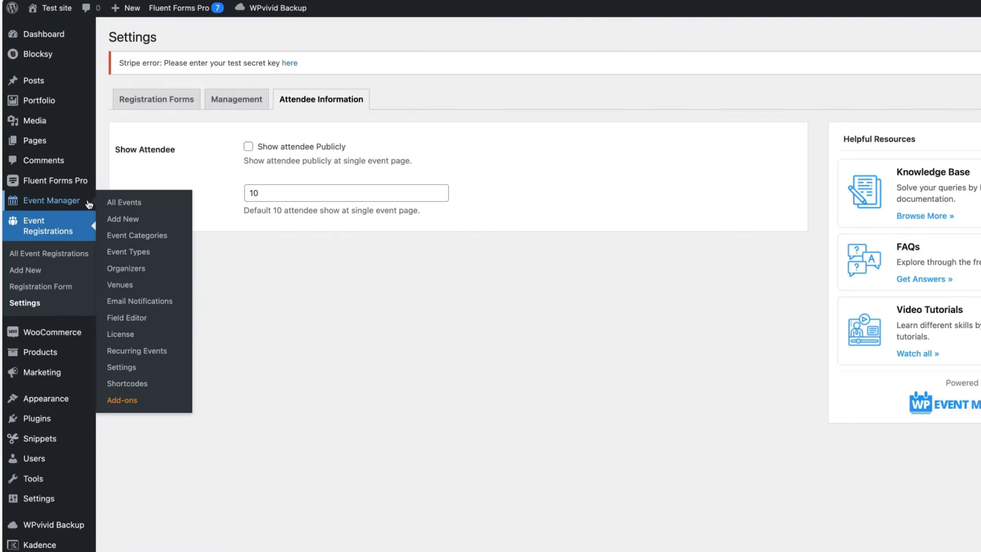
pyautogui.click(130, 236)
pyautogui.click(130, 237)
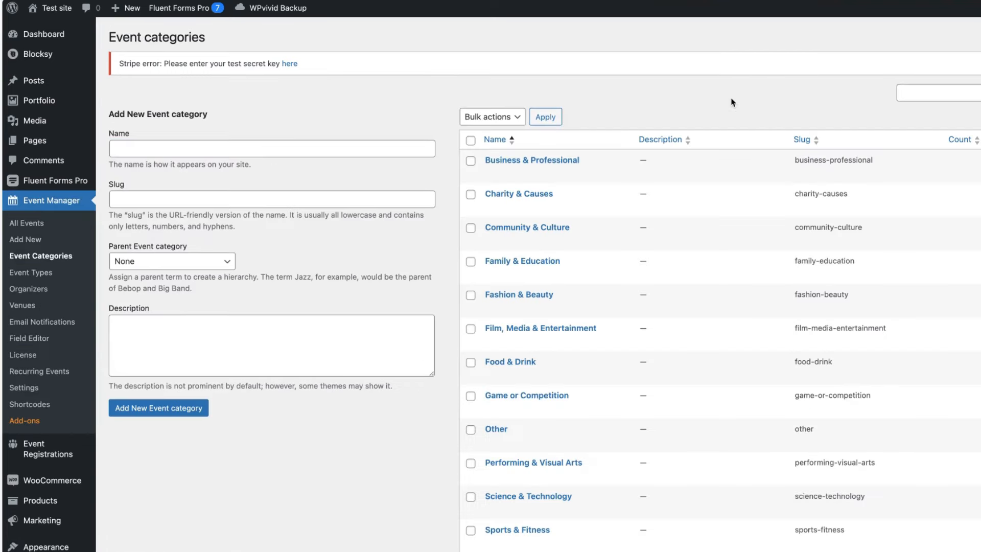
pyautogui.scroll(-1, 732, 103)
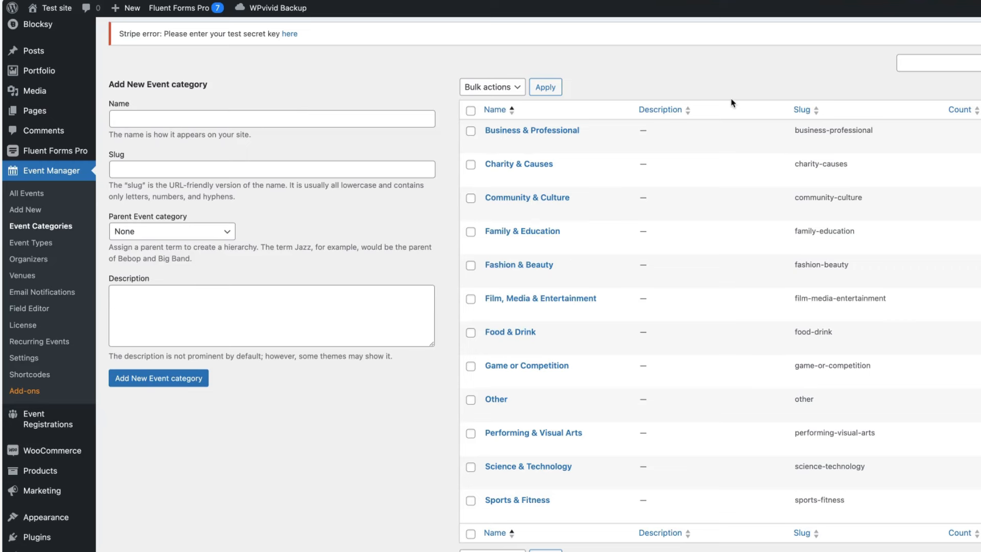
pyautogui.click(471, 110)
pyautogui.click(478, 89)
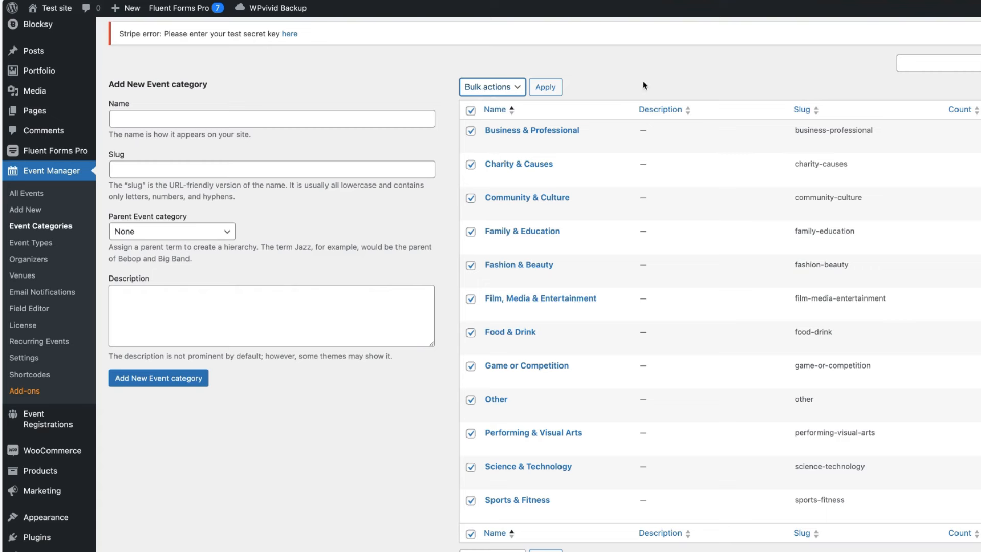
pyautogui.click(685, 78)
pyautogui.click(148, 118)
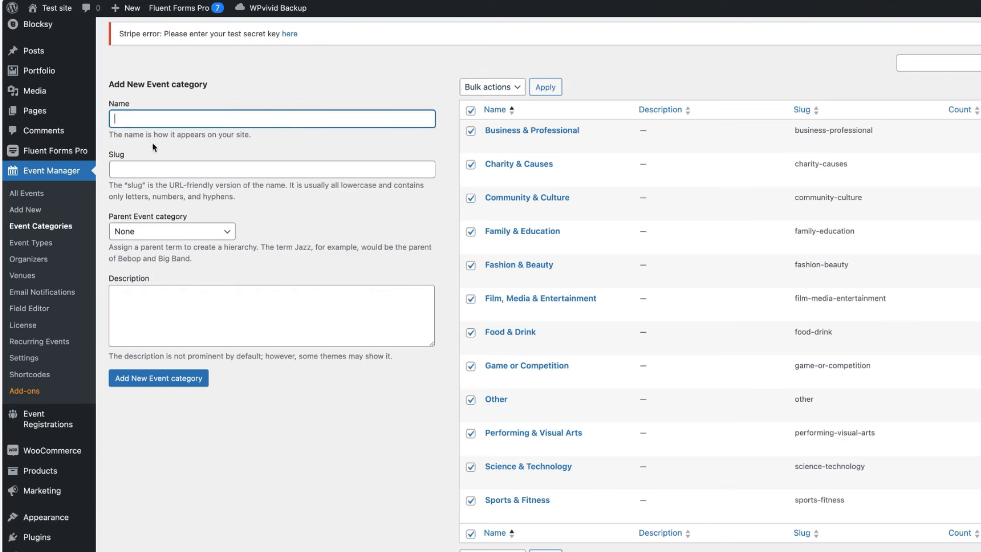
pyautogui.click(171, 232)
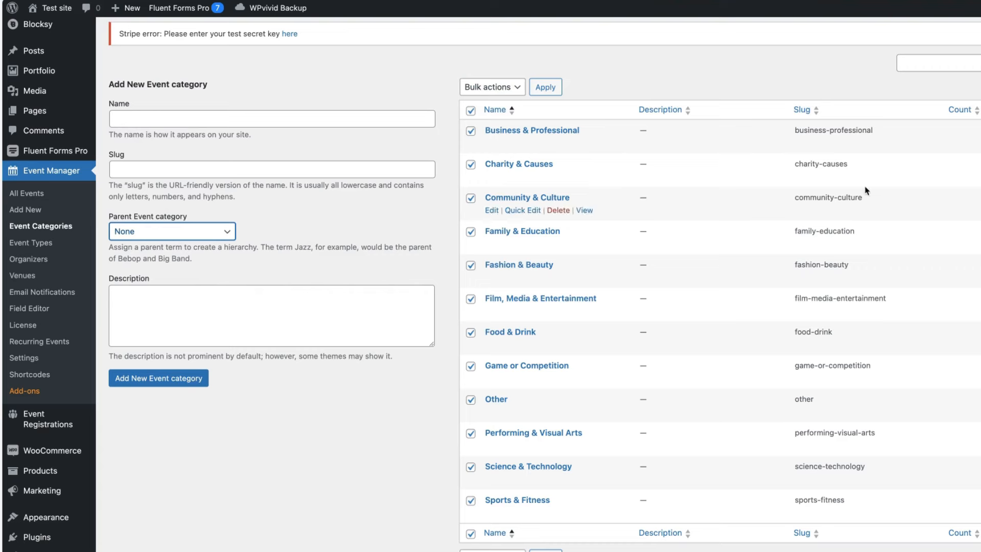
# - Inspect the quick edit fields of the Business & Professional category without saving, and view the event types list
pyautogui.click(522, 142)
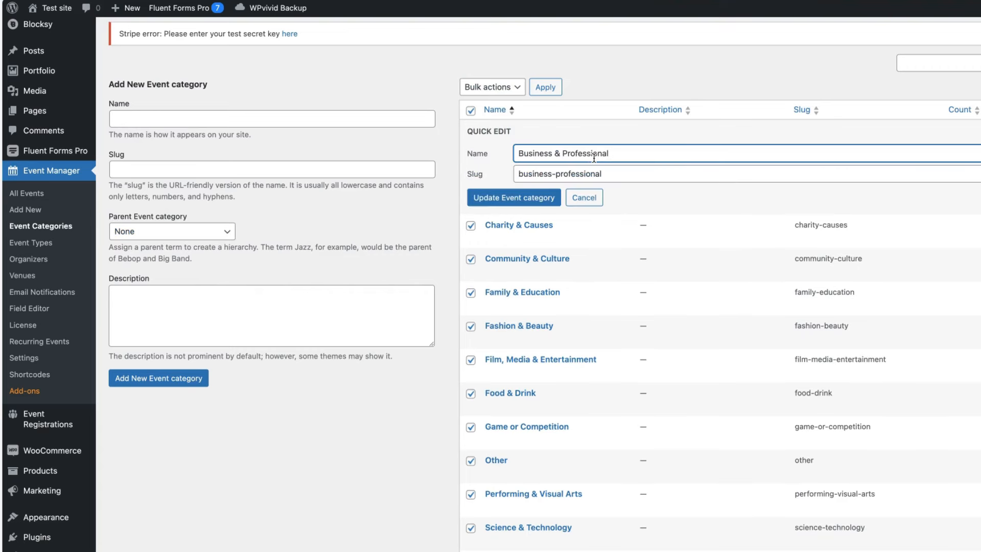
pyautogui.moveTo(617, 153); pyautogui.dragTo(506, 153)
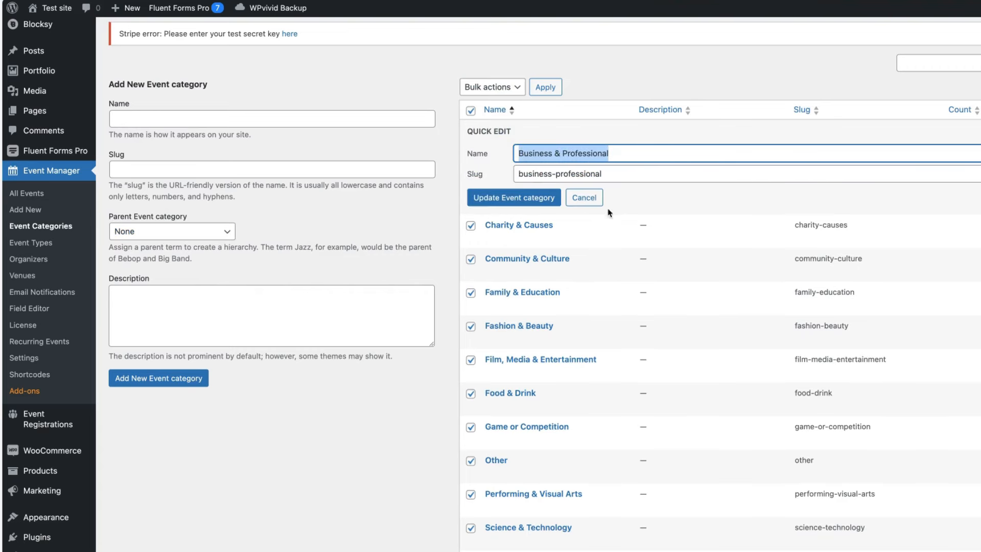
pyautogui.click(585, 198)
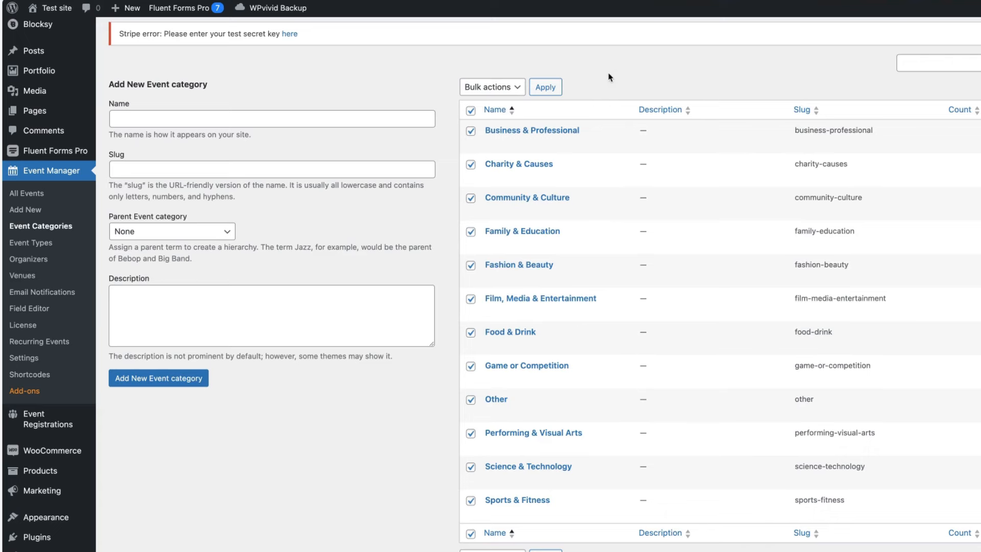
pyautogui.click(56, 244)
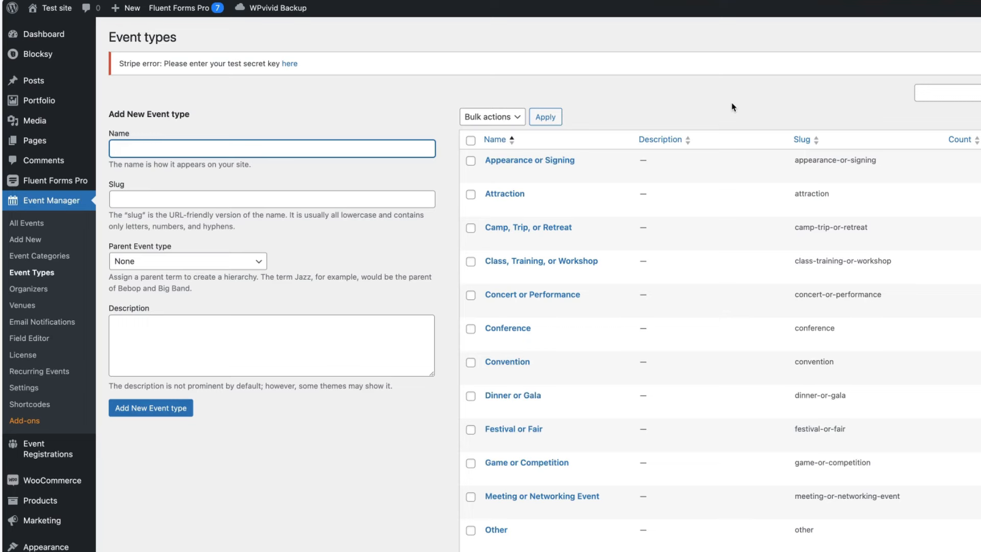
# - Start a new organizer with the organizer's name as title and a Lorem ipsum paragraph as description
pyautogui.click(33, 293)
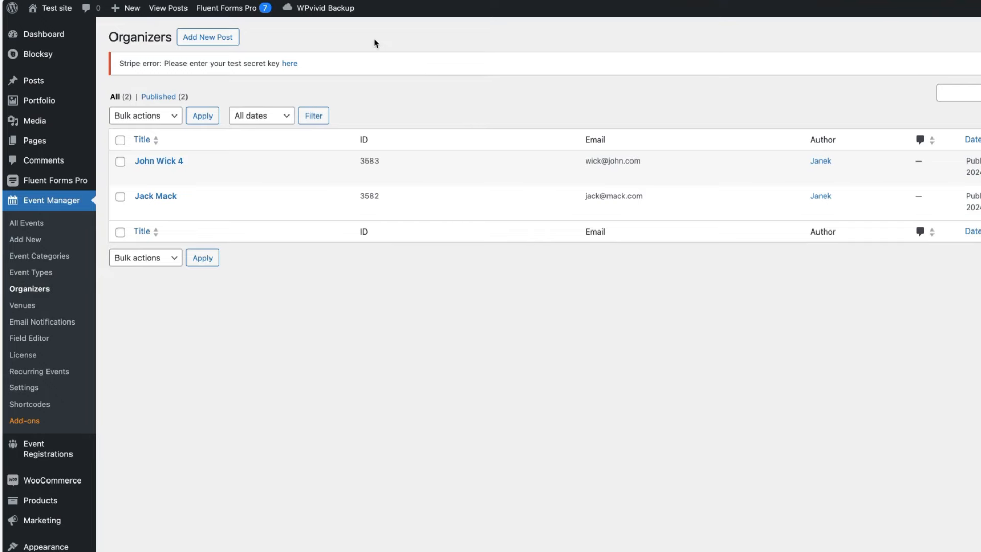
pyautogui.click(97, 41)
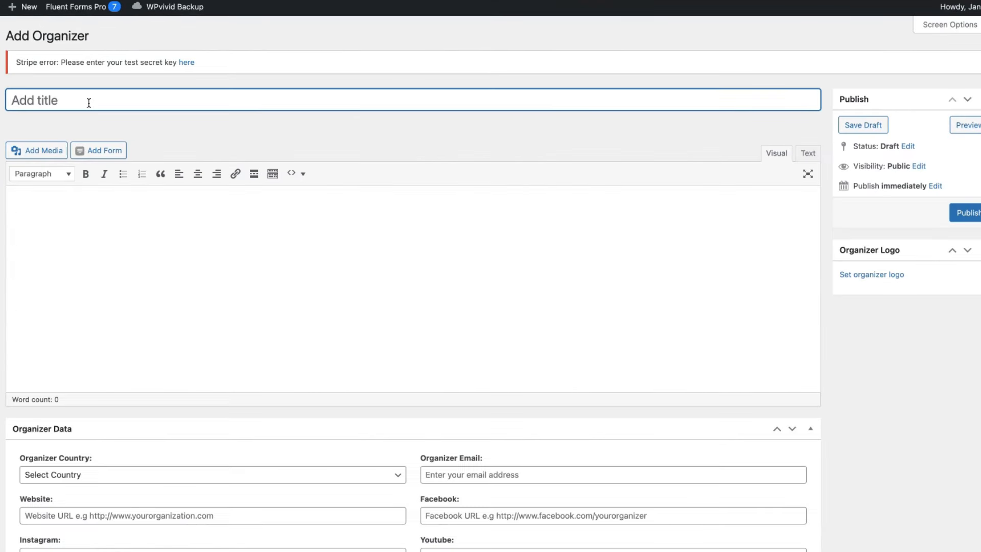
pyautogui.write('Captain Kirk')
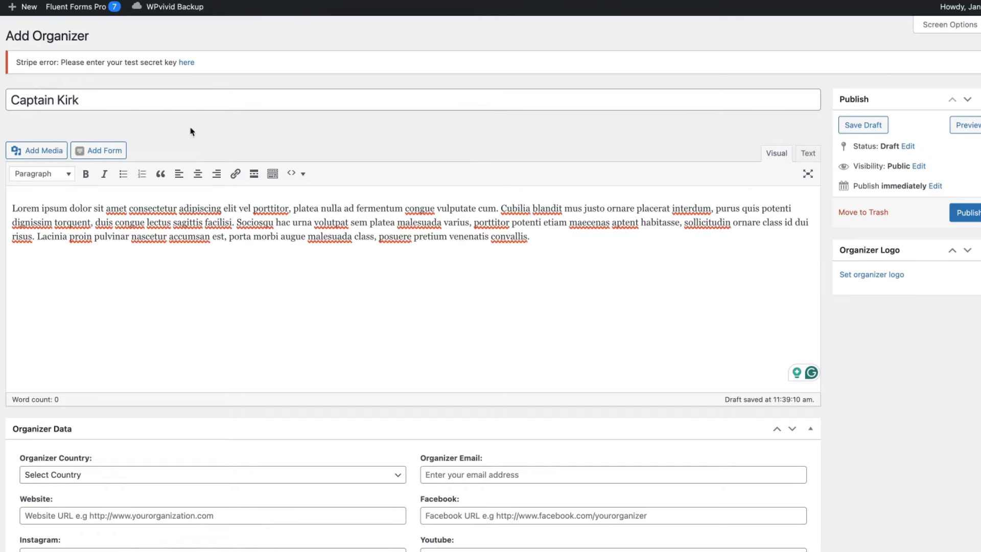
# - Set the organizer's country to Andorra, fill in the organizer email, and set the website to kirk.com
pyautogui.scroll(-5, 192, 132)
pyautogui.click(87, 344)
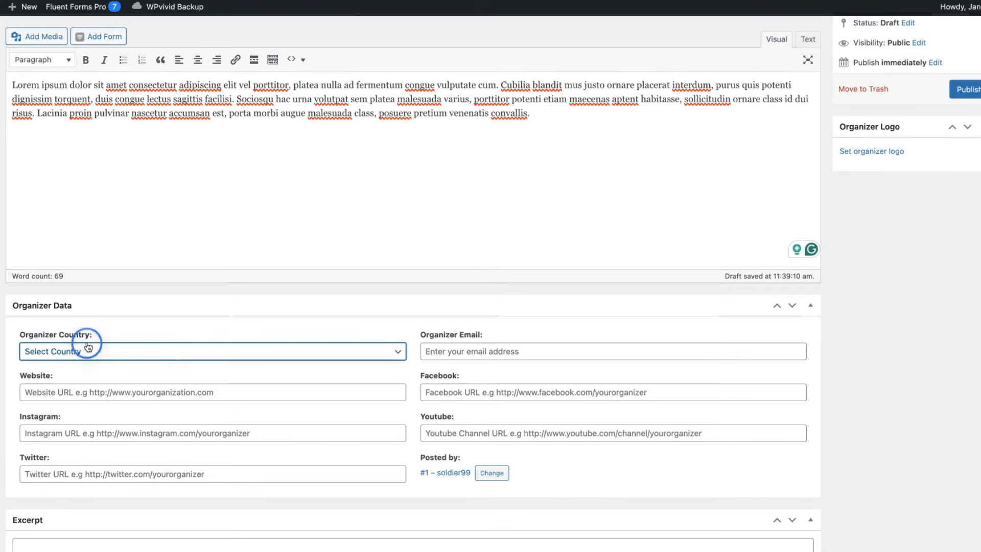
pyautogui.click(44, 405)
pyautogui.click(499, 351)
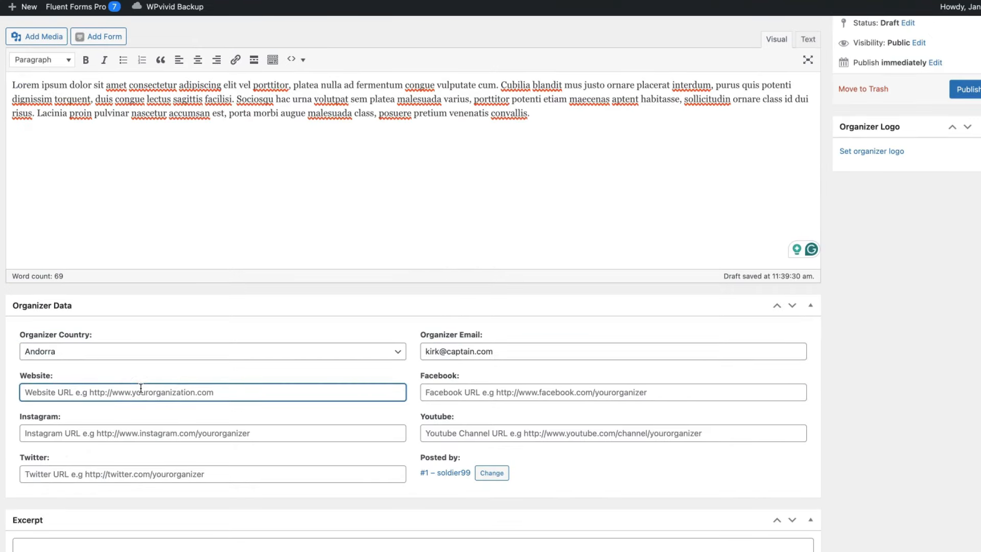
pyautogui.write('kirk.com')
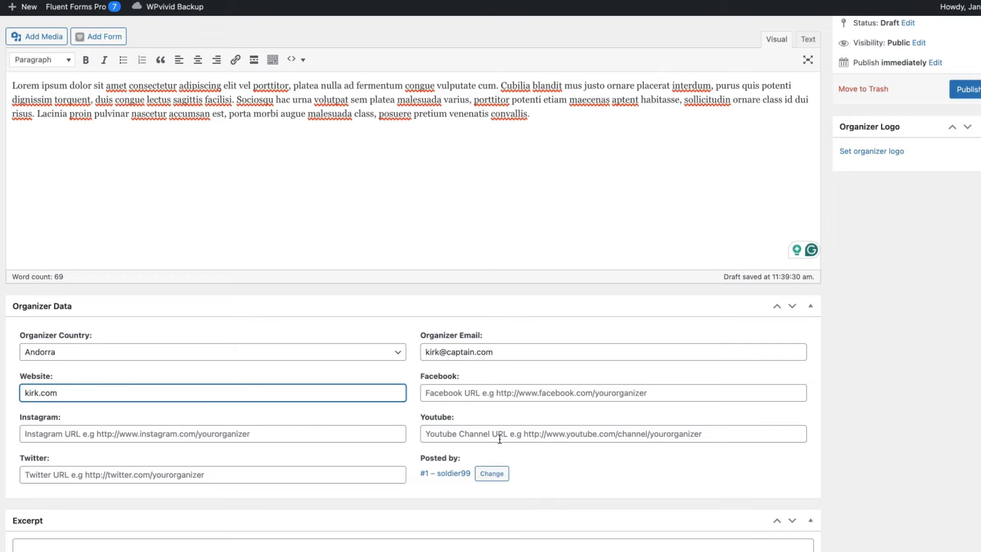
pyautogui.scroll(-5, 74, 469)
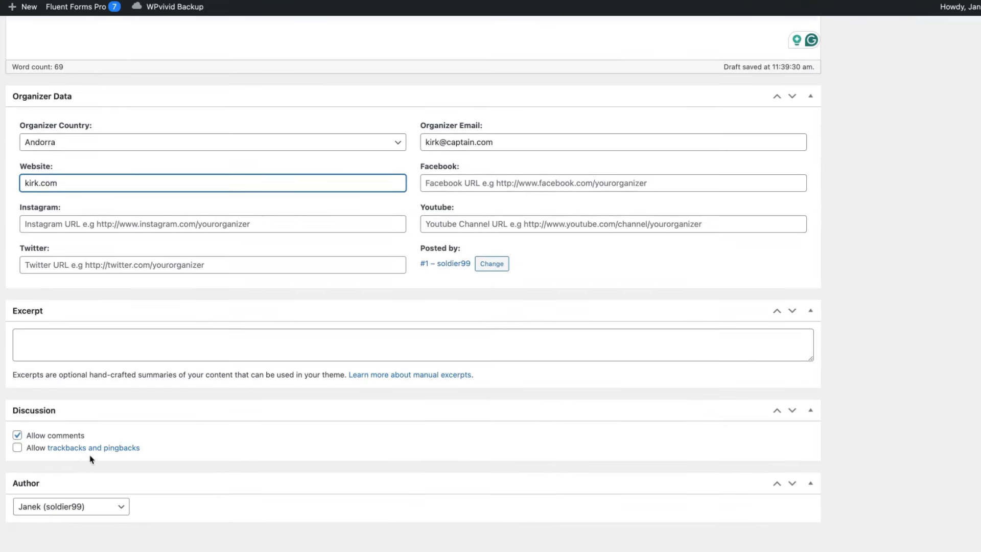
# - Set the Pro Site image as the organizer logo and publish the organizer
pyautogui.scroll(8, 90, 459)
pyautogui.click(887, 279)
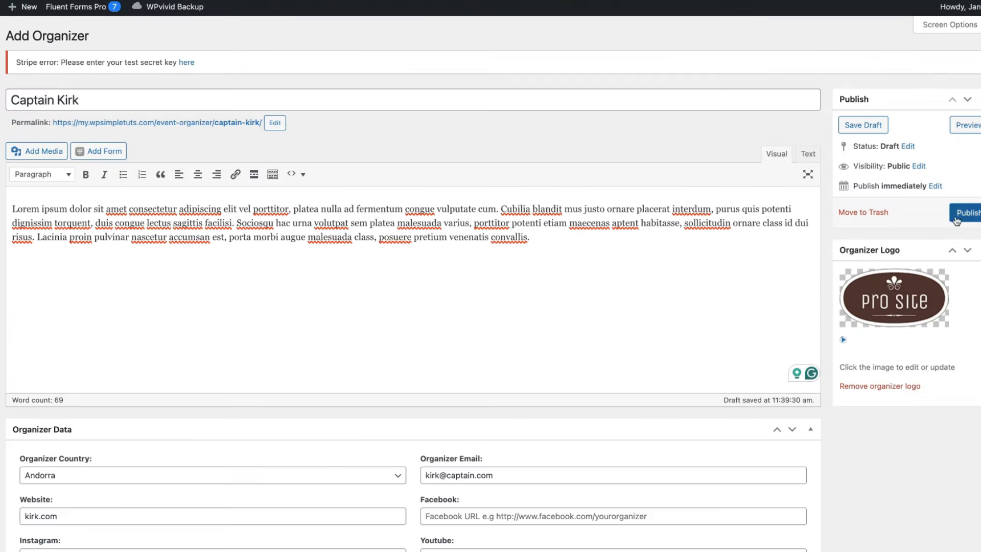
pyautogui.click(962, 216)
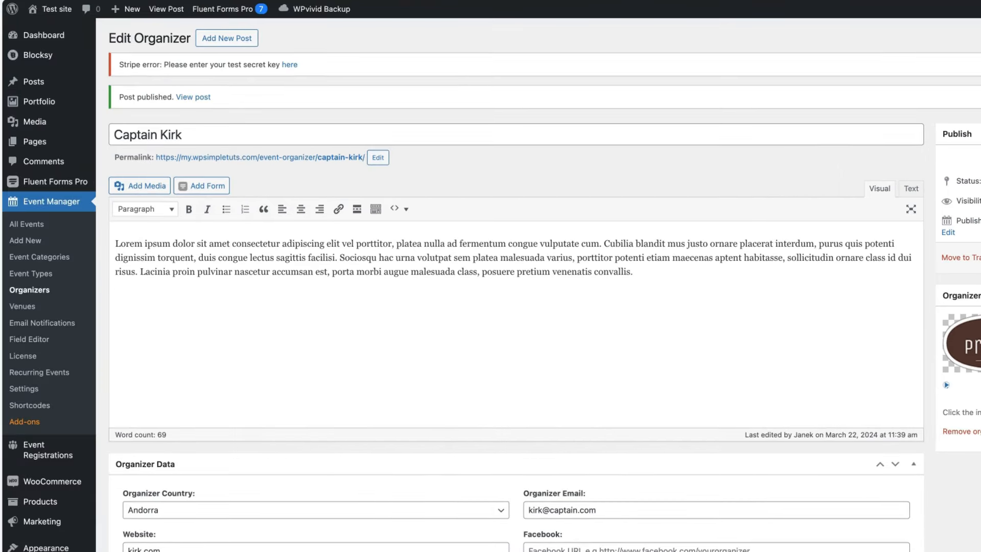
# - Start a new venue titled "Punk rock venue" with a Lorem ipsum paragraph as its description
pyautogui.click(24, 309)
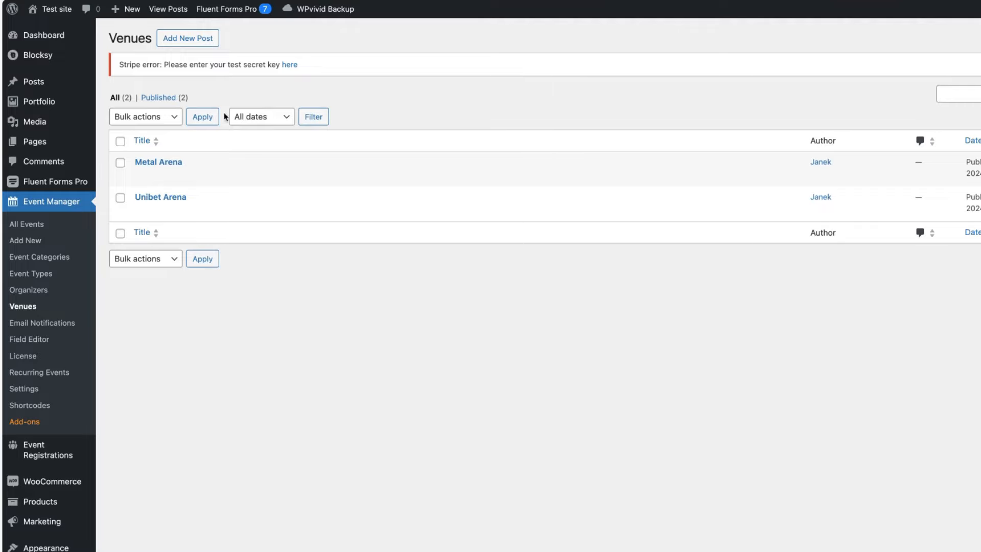
pyautogui.click(99, 36)
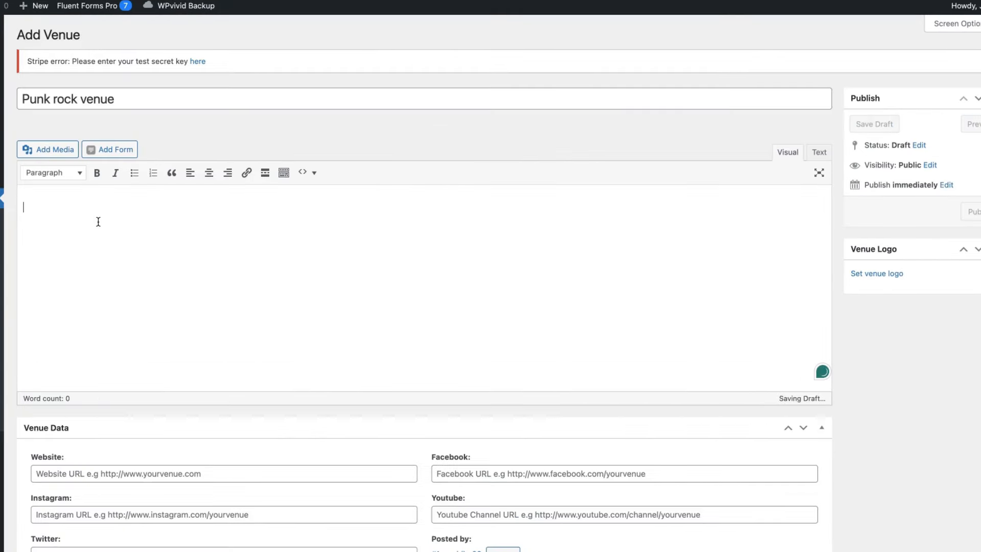
pyautogui.write('Lorem ipsum dolor sit amet consectetur adipiscing elit vel porttitor, platea nulla ad fermentum congue vulputate cum. Cubilia blandit mus justo ornare placerat interdum, purus quis potenti dignissim torquent, duis congue lectus sagittis facilisi. Sociosqu hac urna volutpat sem platea malesuada varius, porttitor potenti etiam maecenas aptent habitasse, sollicitudin ornare class id dui risus. Lacinia proin pulvinar nascetur accumsan est, porta morbi augue malesuada class, posuere pretium venenatis convallis.')
pyautogui.click(19, 206)
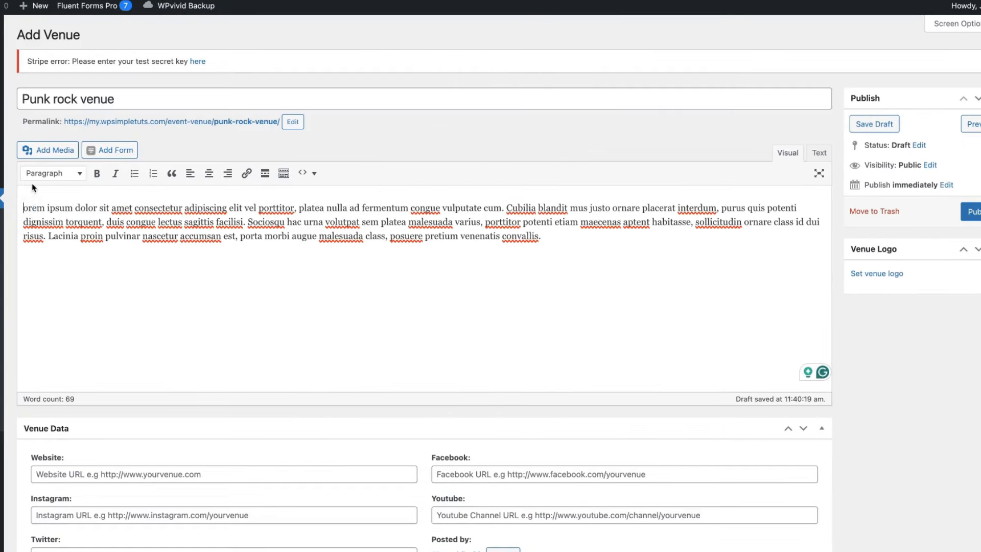
# - Add a logo image to the Punk rock venue, leave its website and social fields empty, and publish it
pyautogui.scroll(-3, 105, 301)
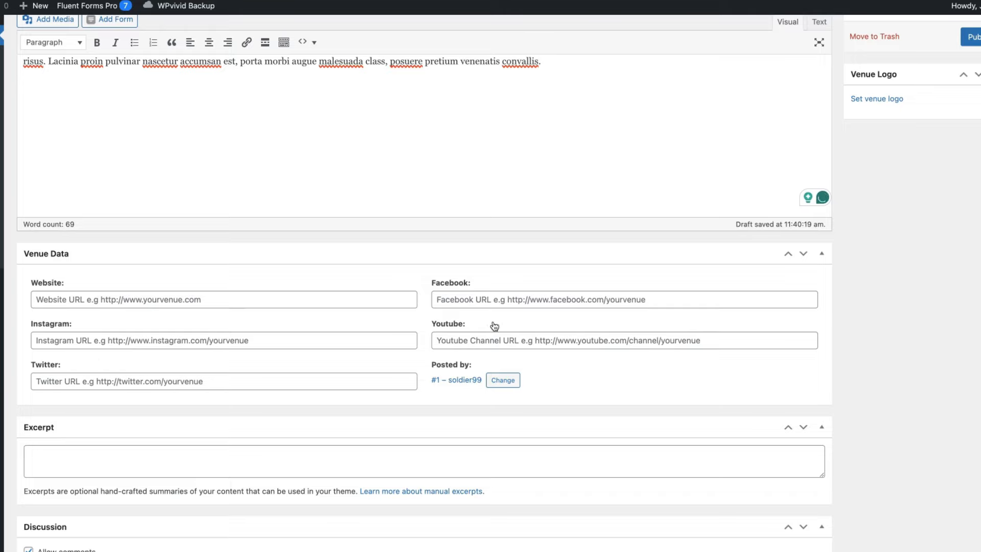
pyautogui.scroll(-2, 106, 374)
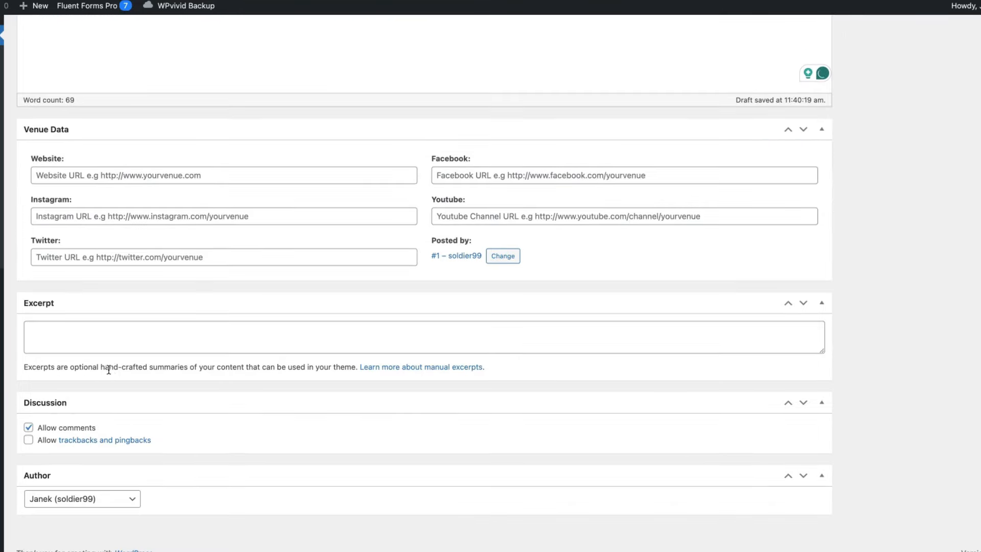
pyautogui.scroll(5, 921, 213)
pyautogui.click(874, 221)
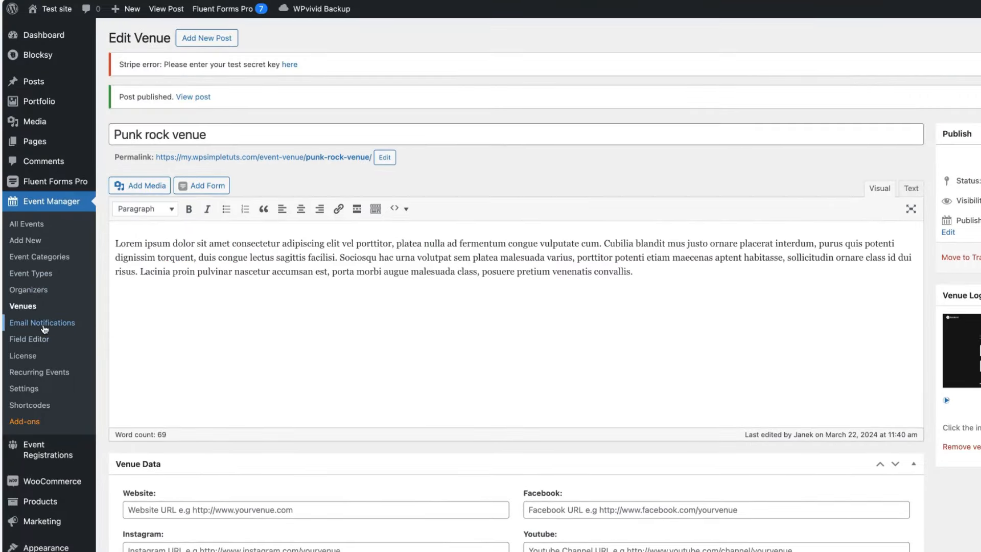
# - Review the email notification settings, the recipient account options, and the New Event Notification email template
pyautogui.click(44, 324)
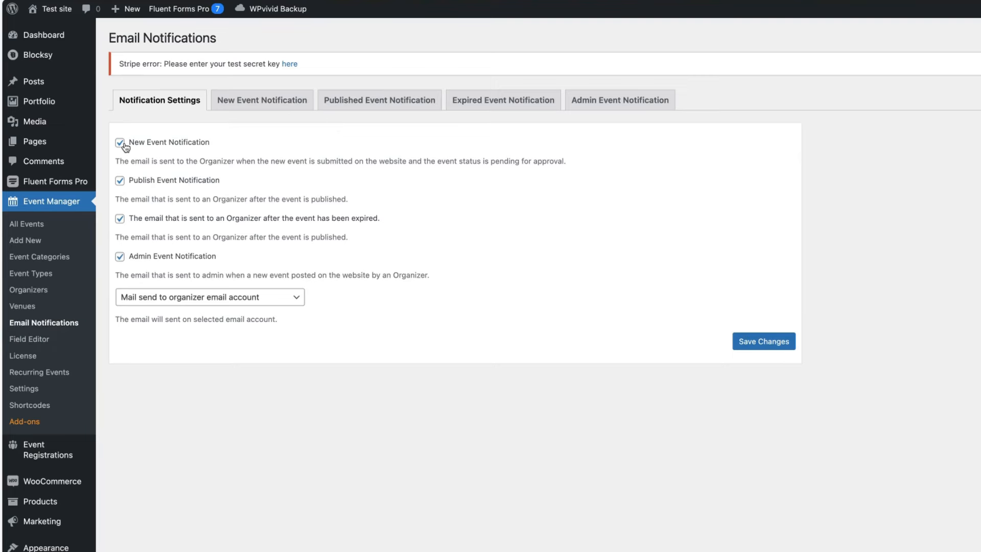
pyautogui.click(247, 297)
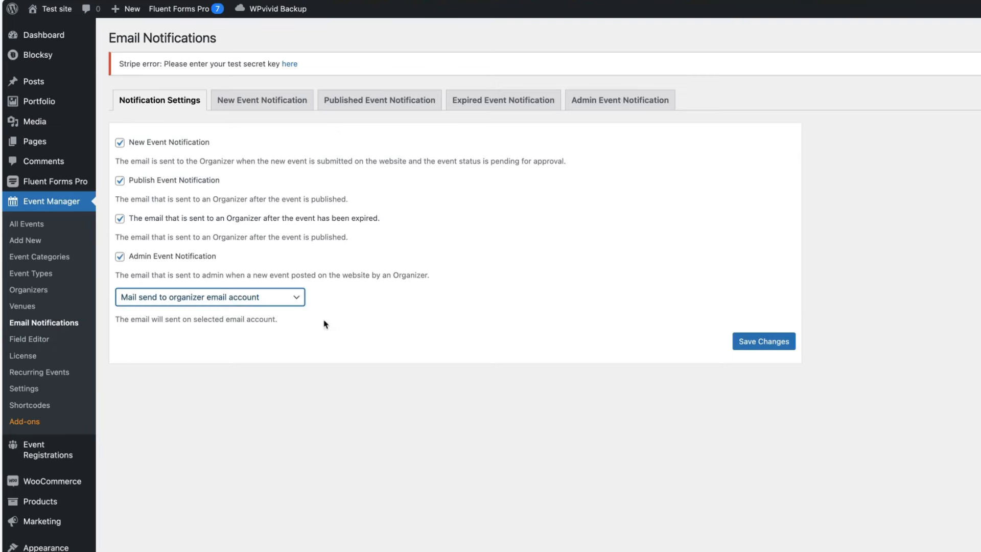
pyautogui.click(236, 300)
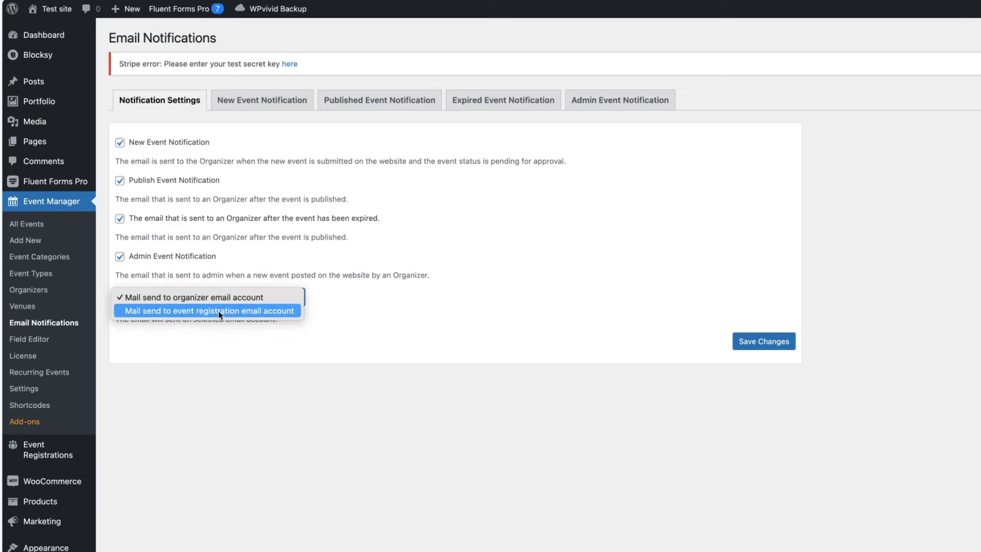
pyautogui.click(632, 324)
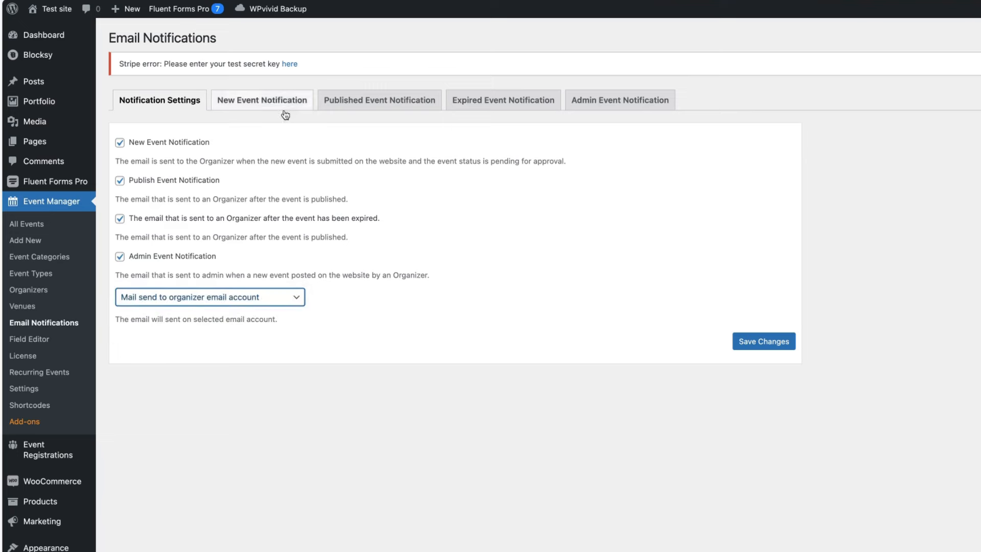
pyautogui.click(289, 100)
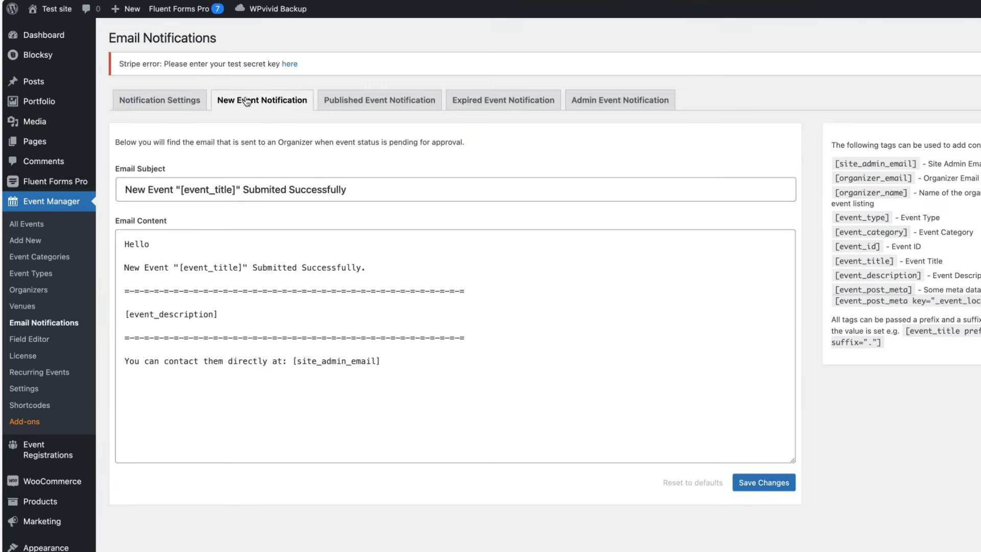
# - Review the New Event Notification's subject and content, and the Published, Expired and Admin Event Notification templates
pyautogui.tripleClick(372, 189)
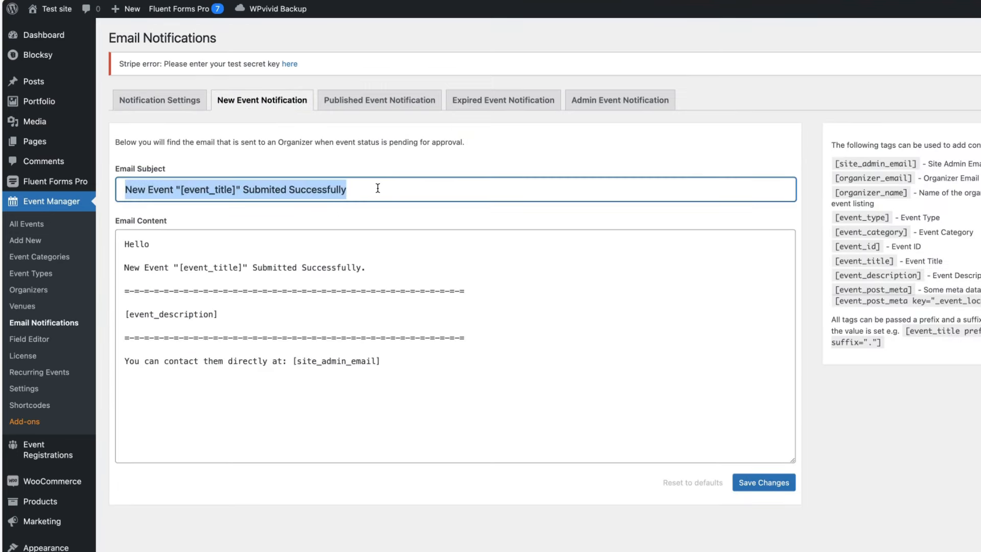
pyautogui.moveTo(387, 366); pyautogui.dragTo(124, 264)
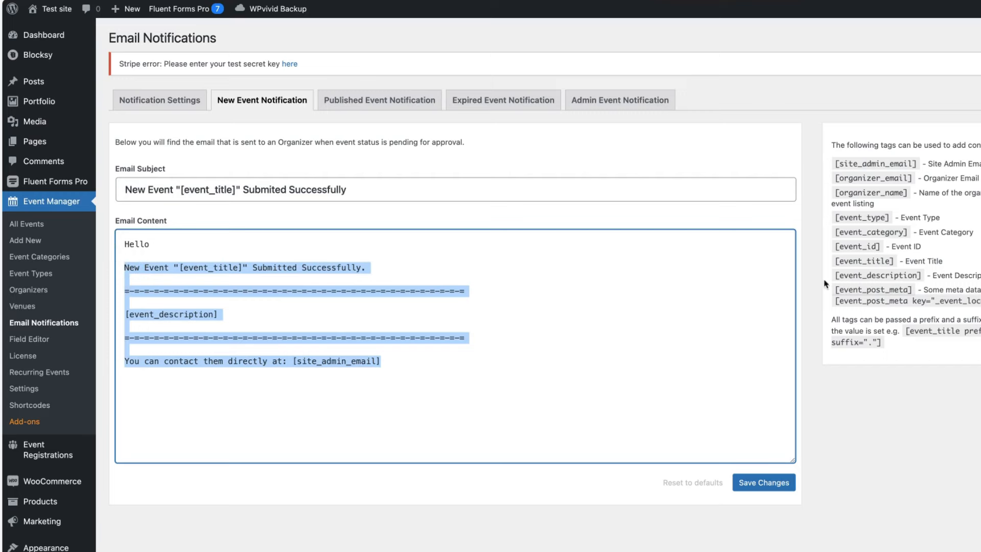
pyautogui.click(882, 419)
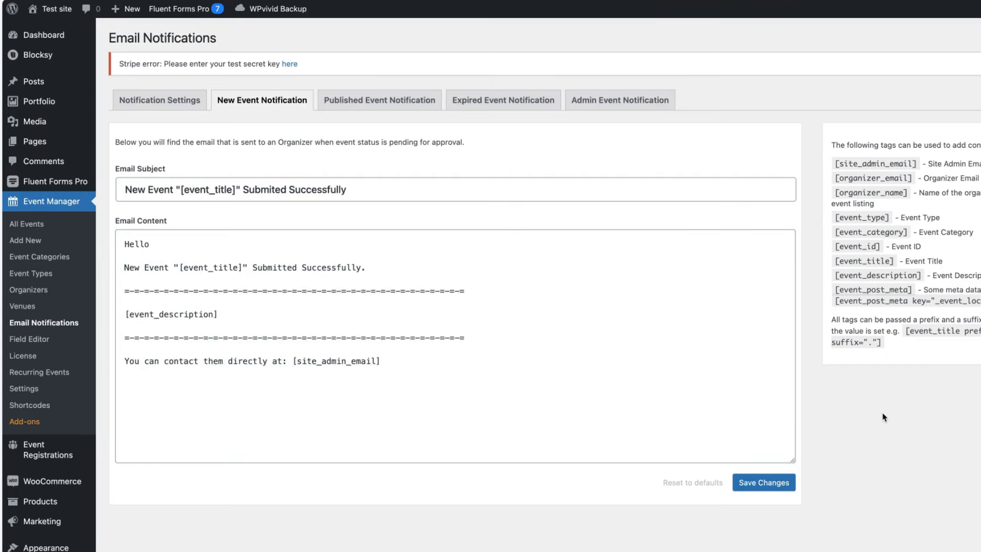
pyautogui.click(395, 103)
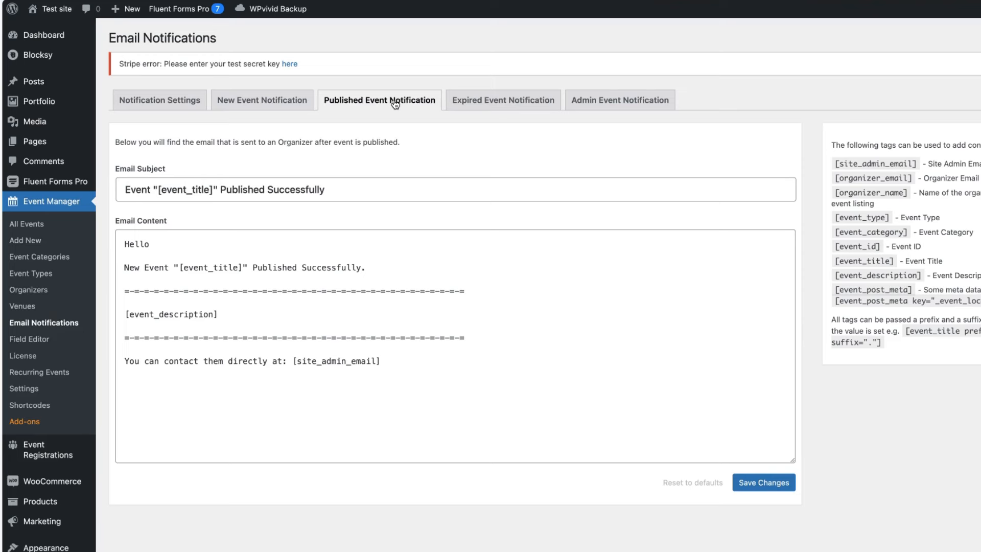
pyautogui.click(507, 104)
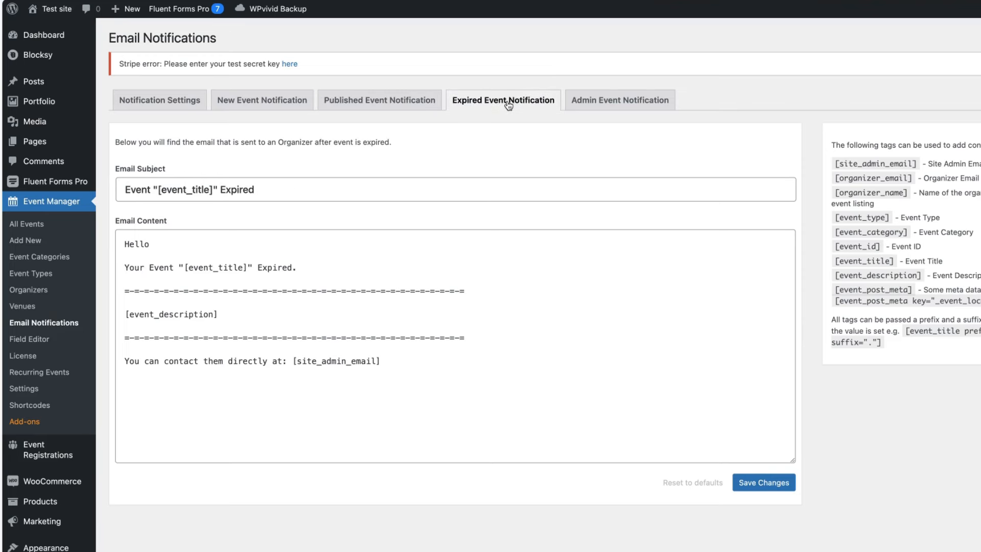
pyautogui.click(620, 103)
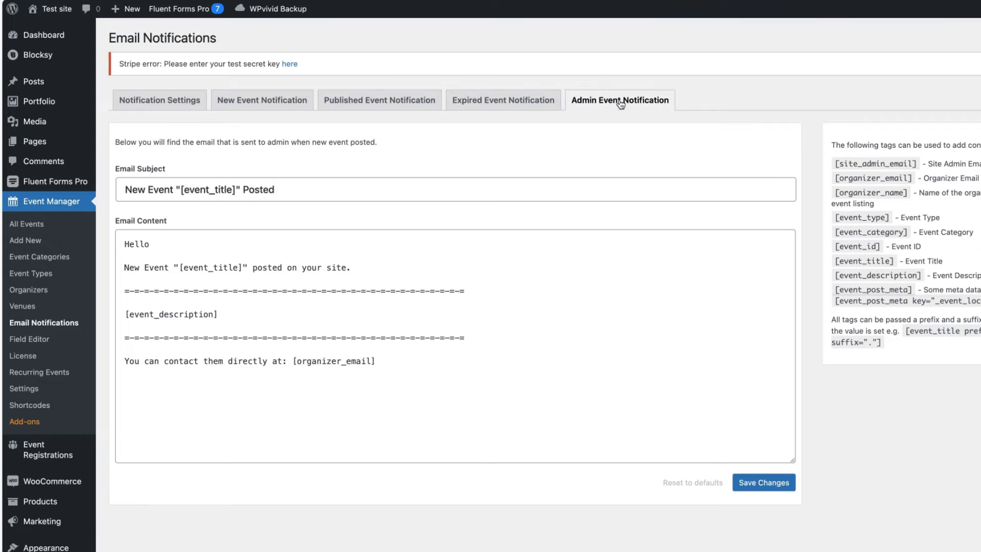
# - Open the event form field editor and review its field labels, types, placeholders and validation options
pyautogui.click(28, 340)
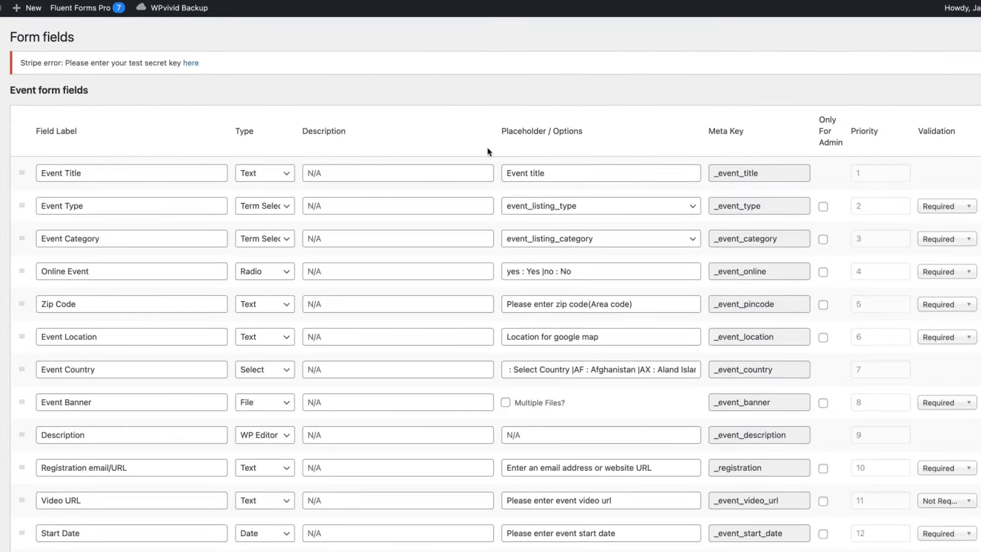
pyautogui.scroll(-8, 488, 152)
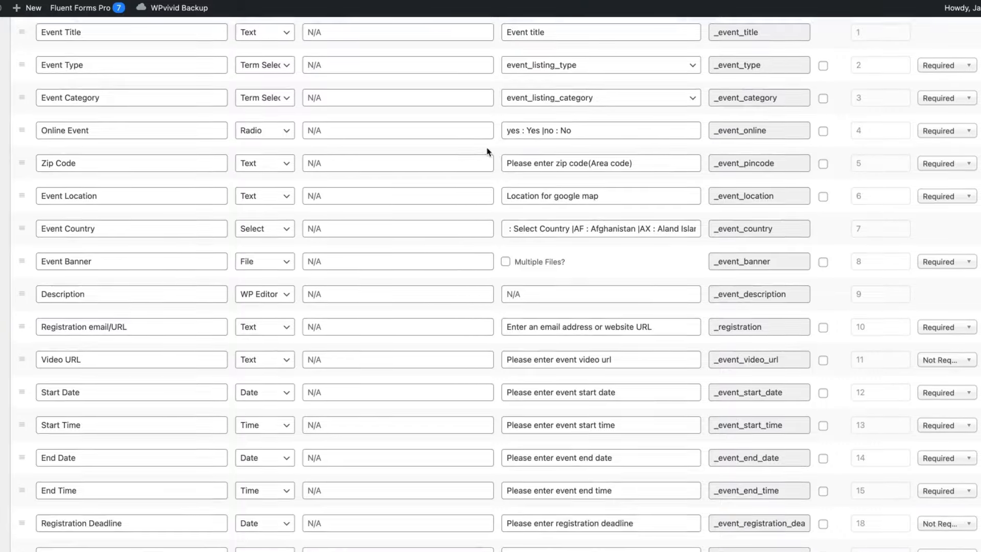
pyautogui.scroll(4, 240, 181)
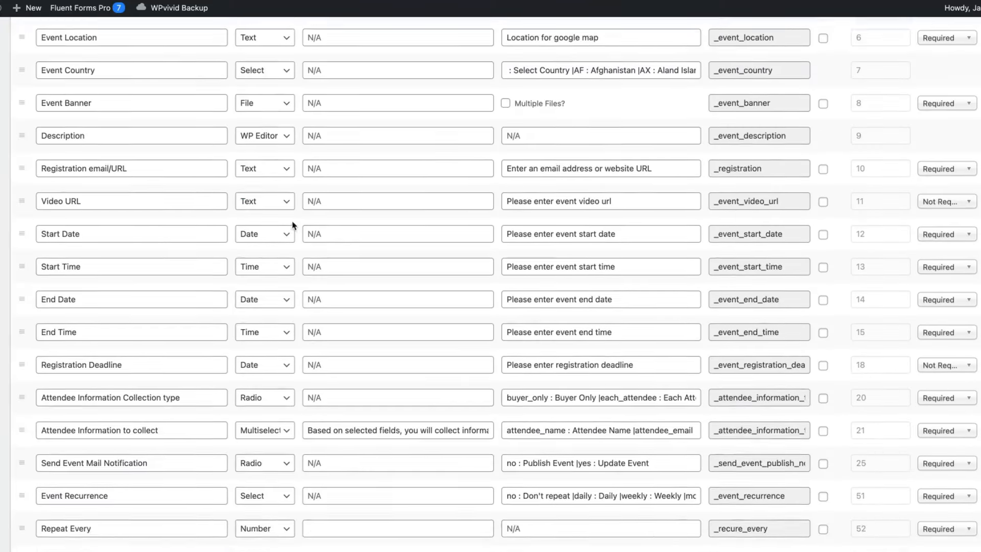
pyautogui.scroll(-2, 294, 226)
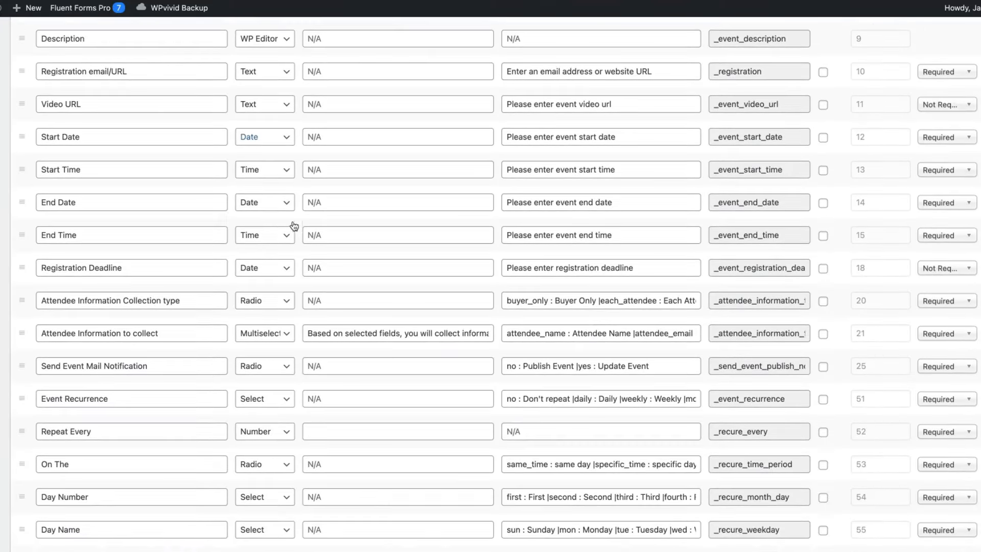
pyautogui.scroll(-5, 180, 315)
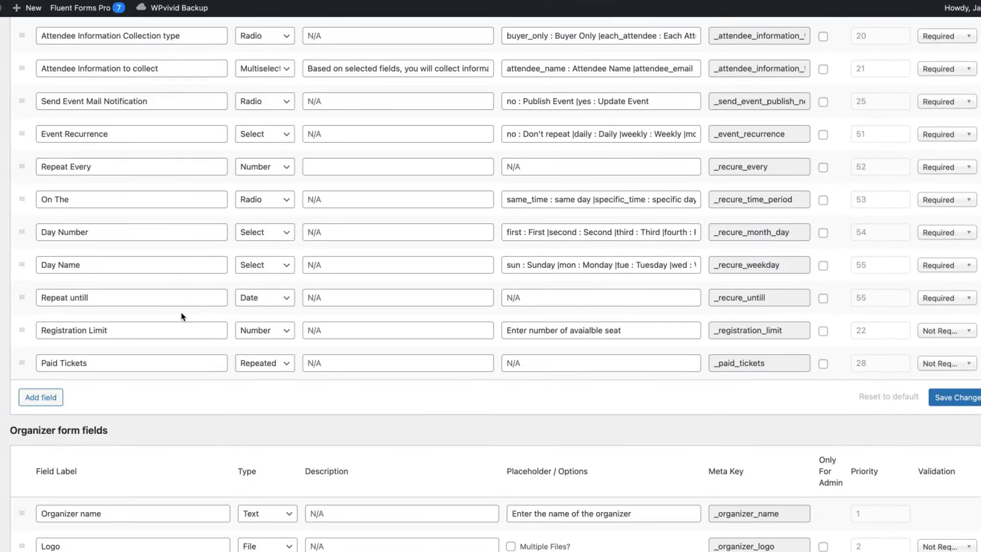
# - Add a blank text field to the event form fields and delete that row
pyautogui.click(43, 404)
pyautogui.click(250, 363)
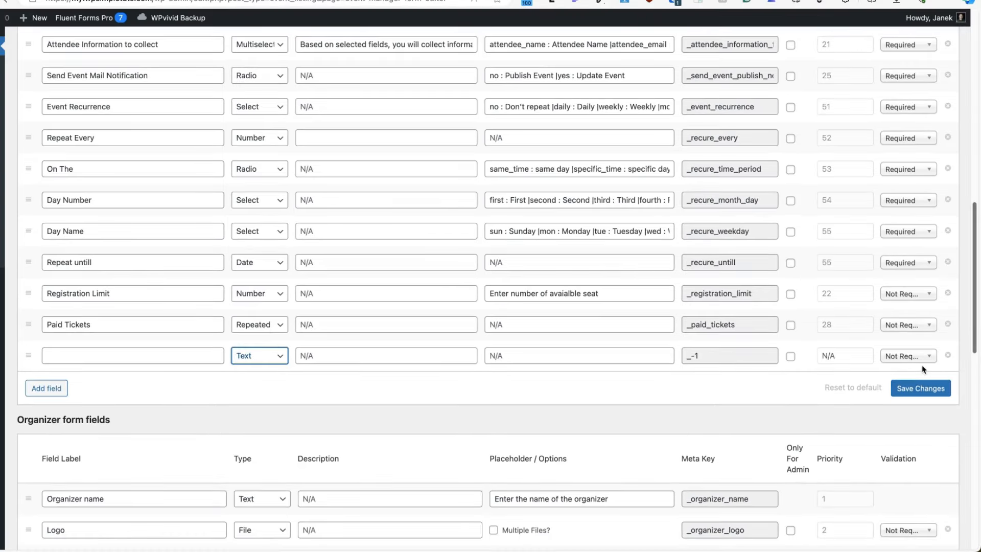
pyautogui.click(948, 357)
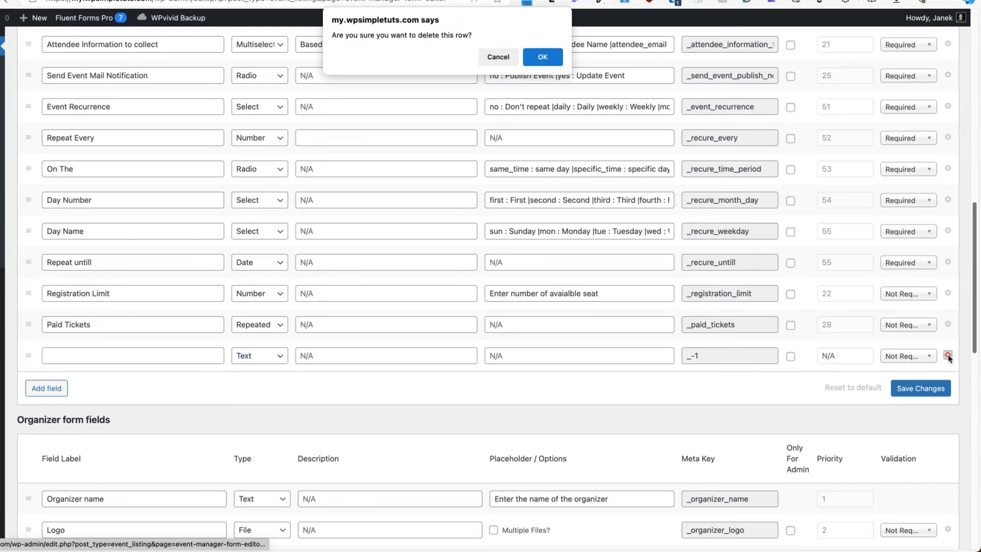
pyautogui.click(547, 57)
# - Look through the organizer form fields and view the list of recurring events
pyautogui.scroll(-4, 584, 341)
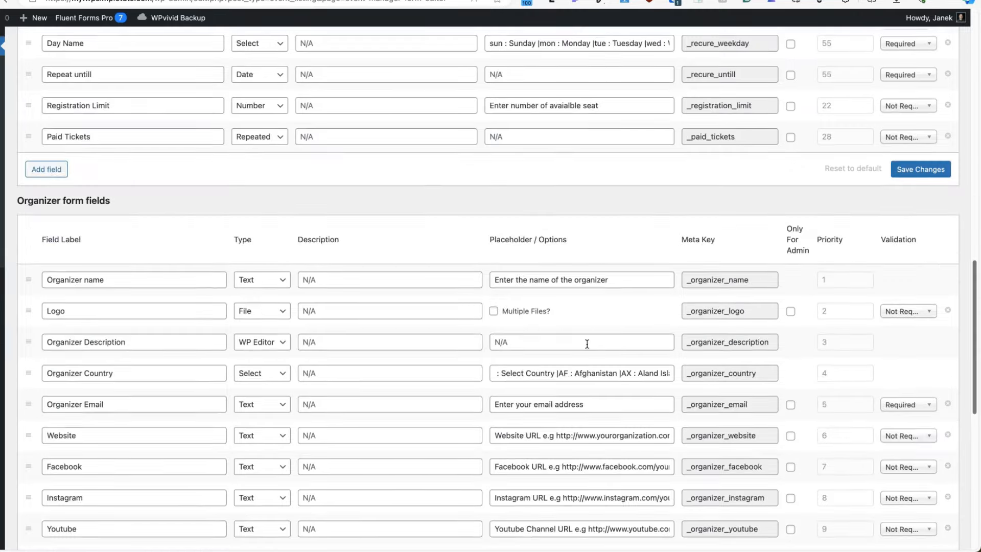
pyautogui.scroll(20, 584, 341)
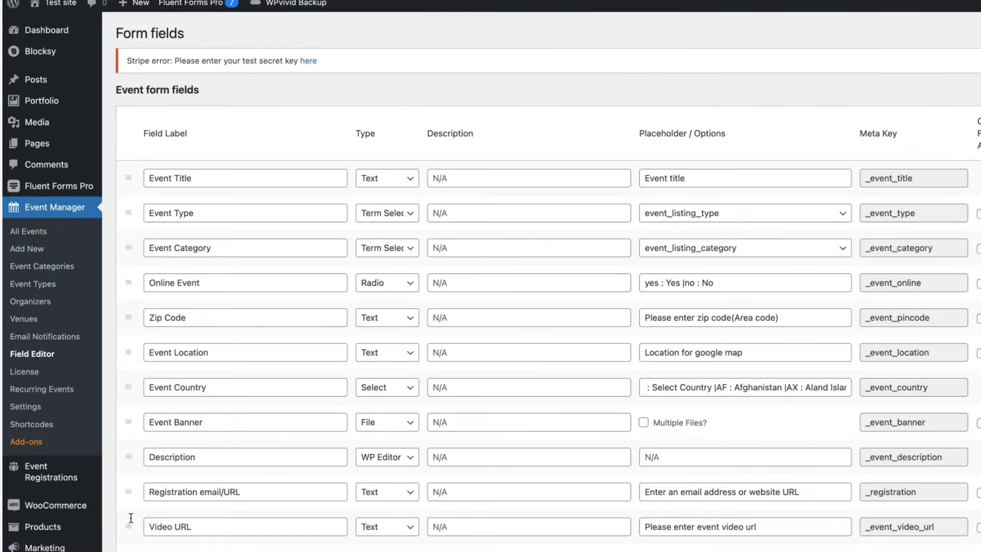
pyautogui.click(43, 390)
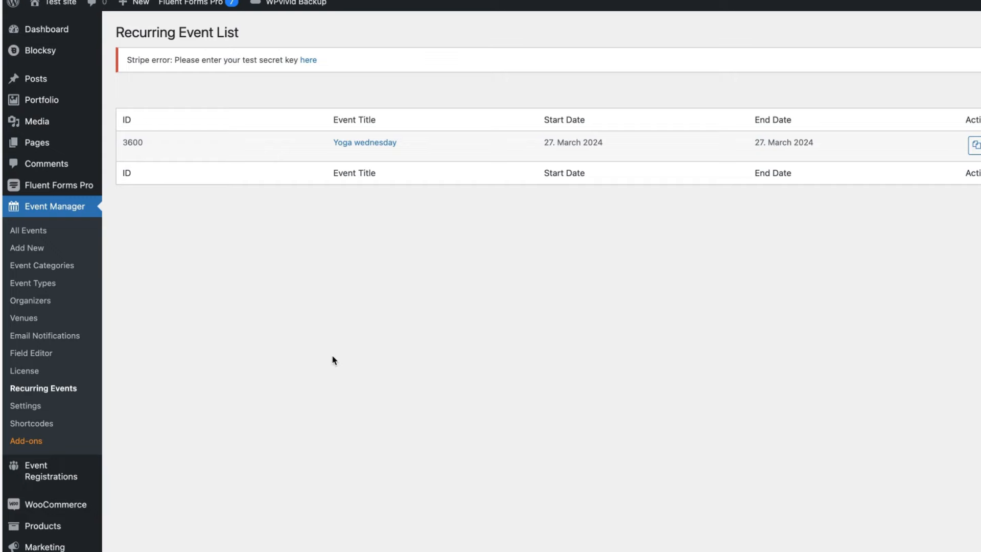
pyautogui.scroll(-3, 333, 360)
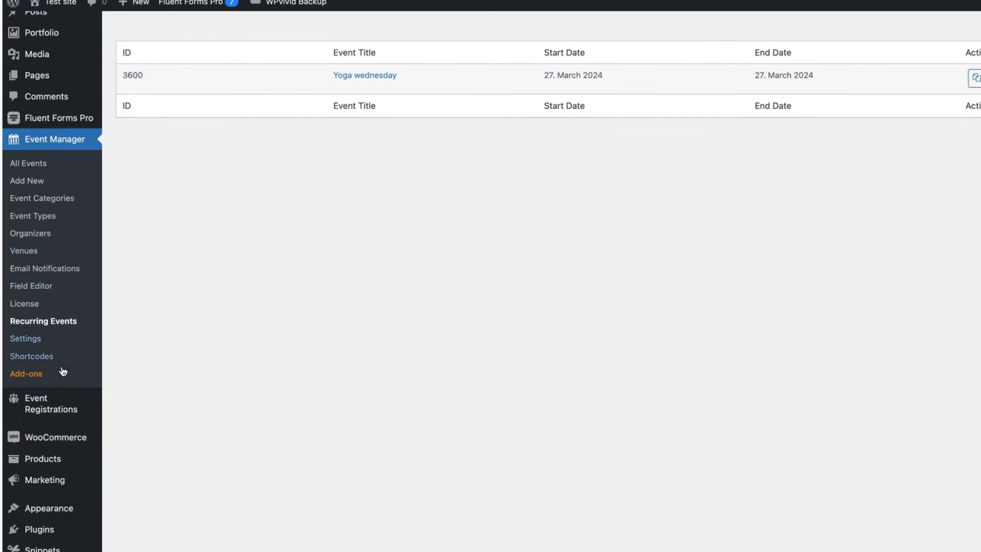
# - View all event registrations and examine the bulk actions and the event and organizer filters
pyautogui.moveTo(46, 401)
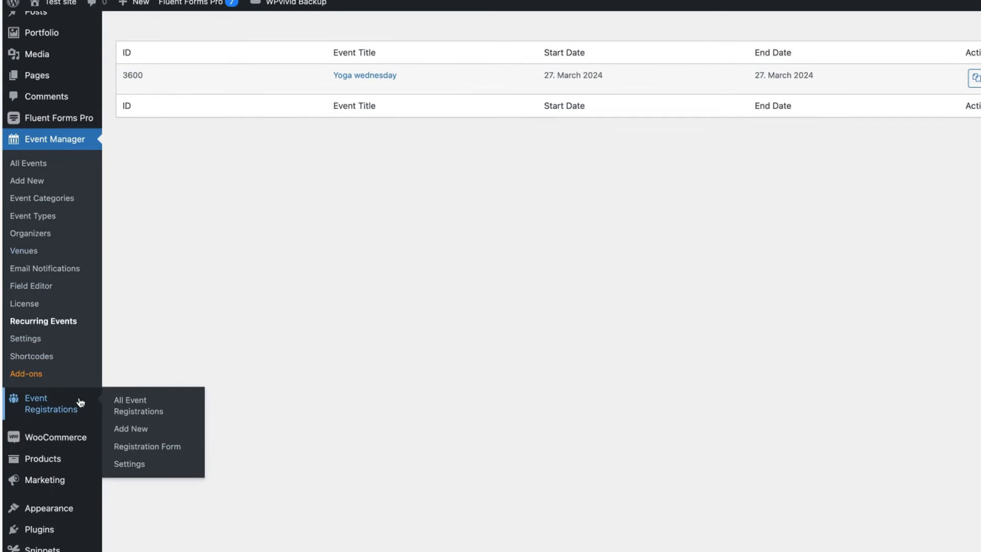
pyautogui.click(127, 402)
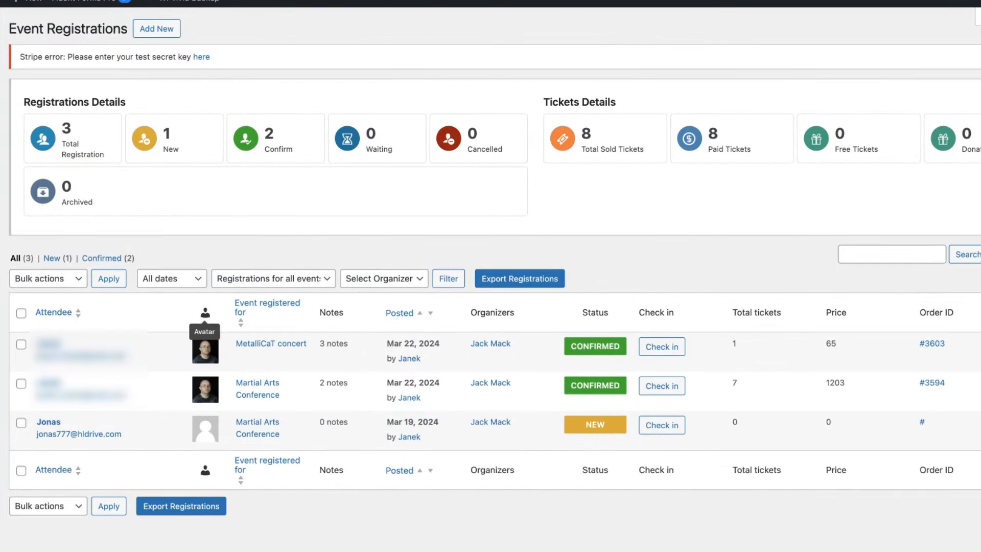
pyautogui.click(43, 278)
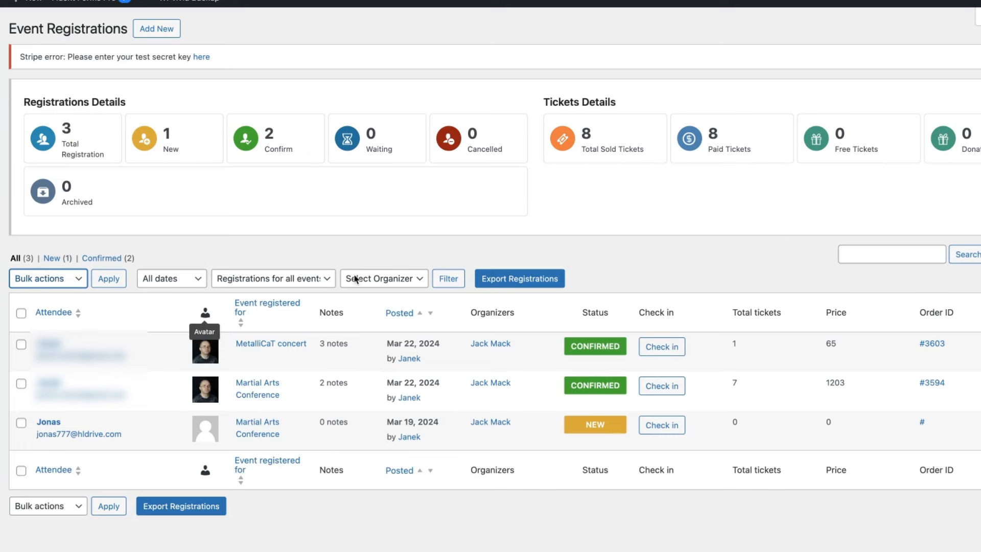
pyautogui.click(288, 279)
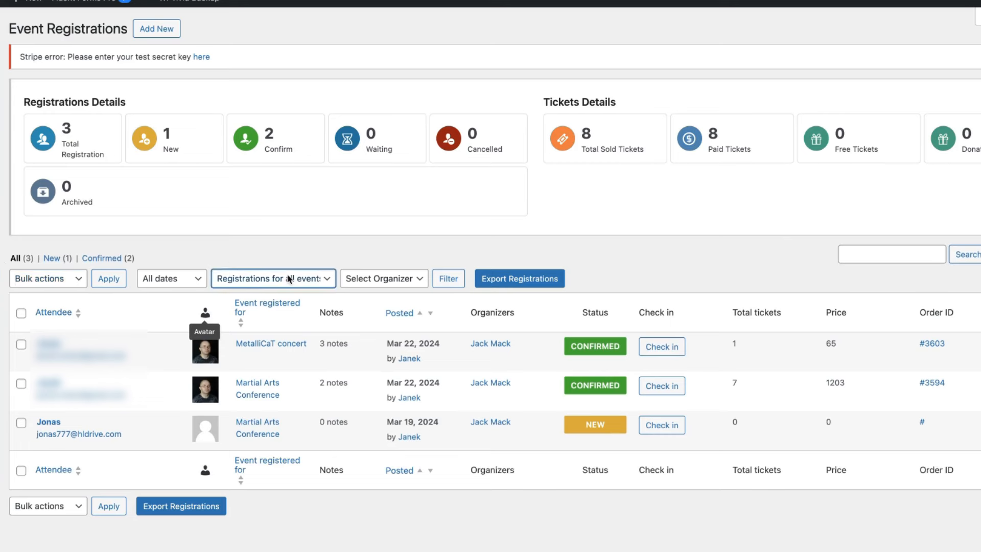
pyautogui.click(409, 278)
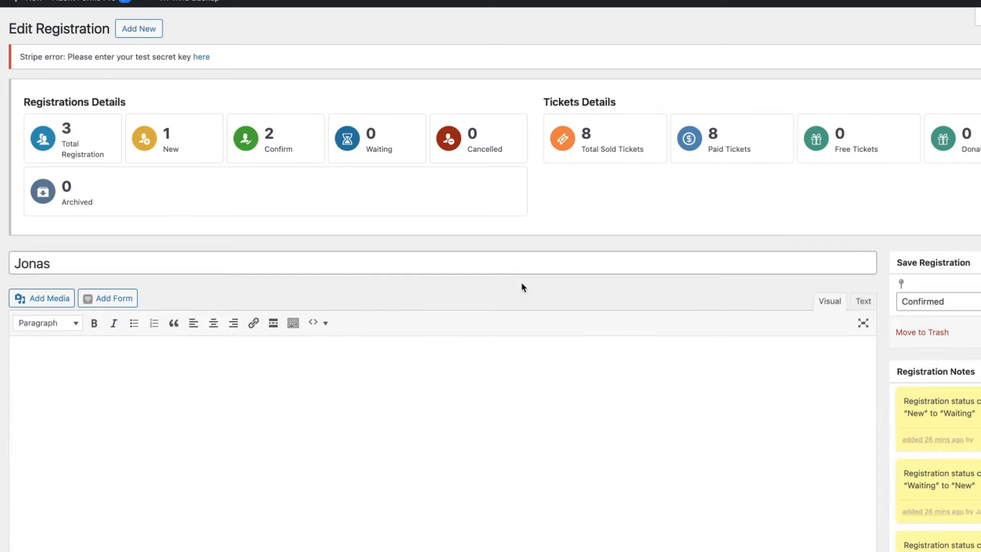
# - Examine an attendee's registration record, and look over the Empowering Every Event section on the WP Event Manager website
pyautogui.scroll(-10, 521, 290)
pyautogui.scroll(10, 522, 289)
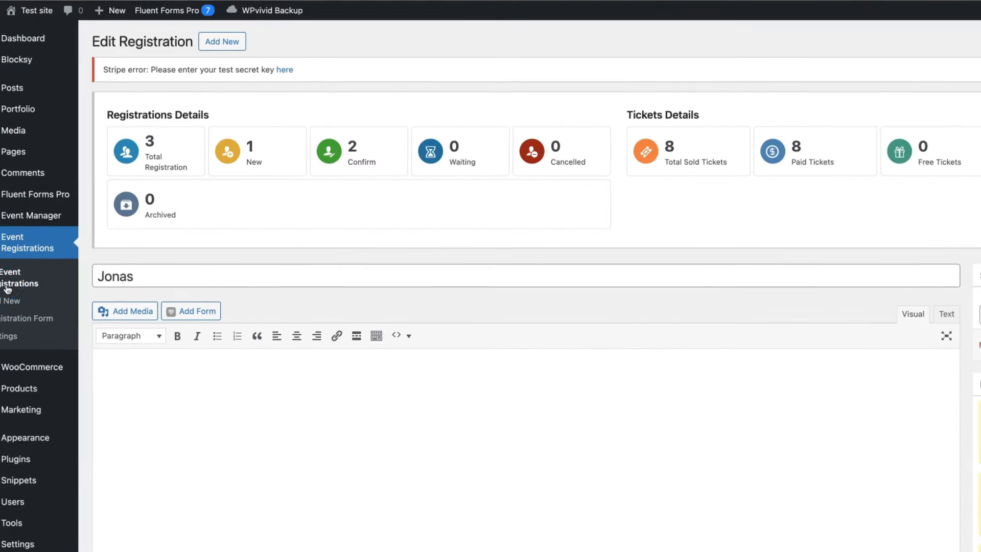
pyautogui.click(30, 287)
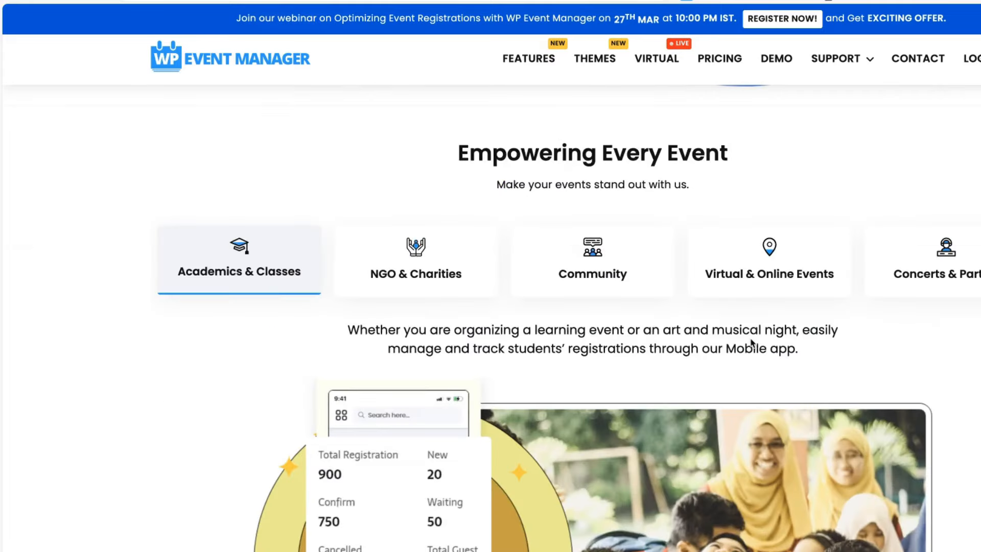
pyautogui.scroll(-1, 757, 340)
pyautogui.scroll(3, 756, 340)
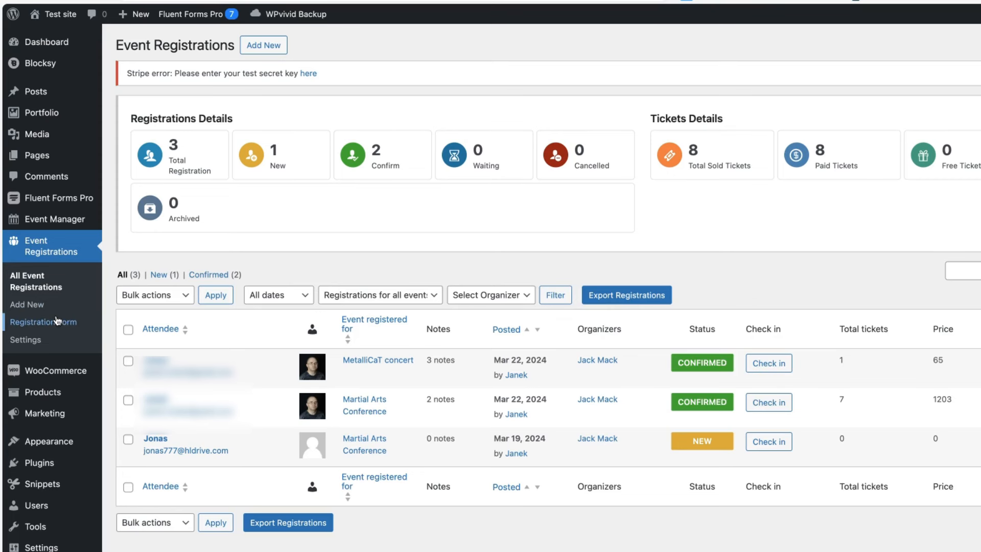
# - Enable Show Event Registration Addon Form in the Event Manager's Sell Tickets settings and save the changes
pyautogui.click(46, 323)
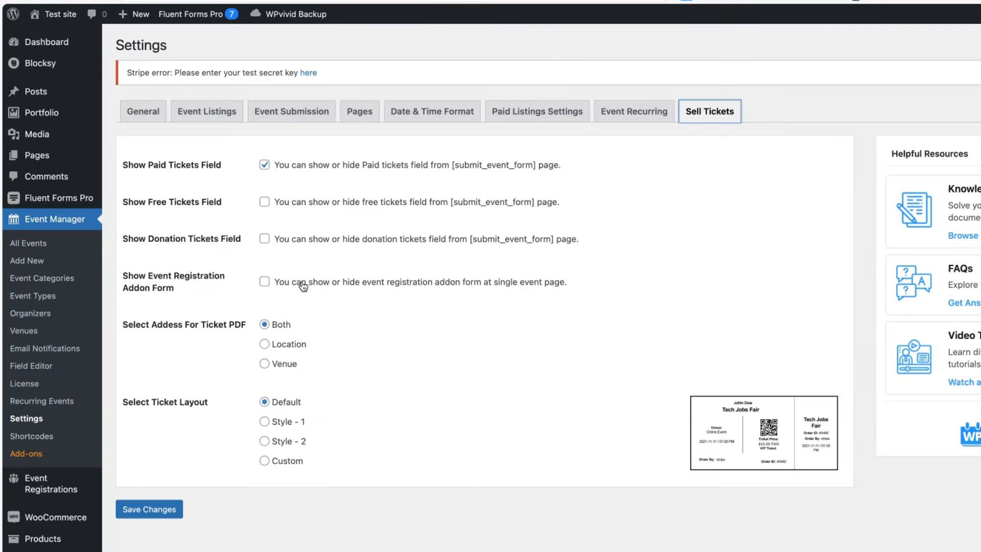
pyautogui.click(264, 284)
pyautogui.click(152, 514)
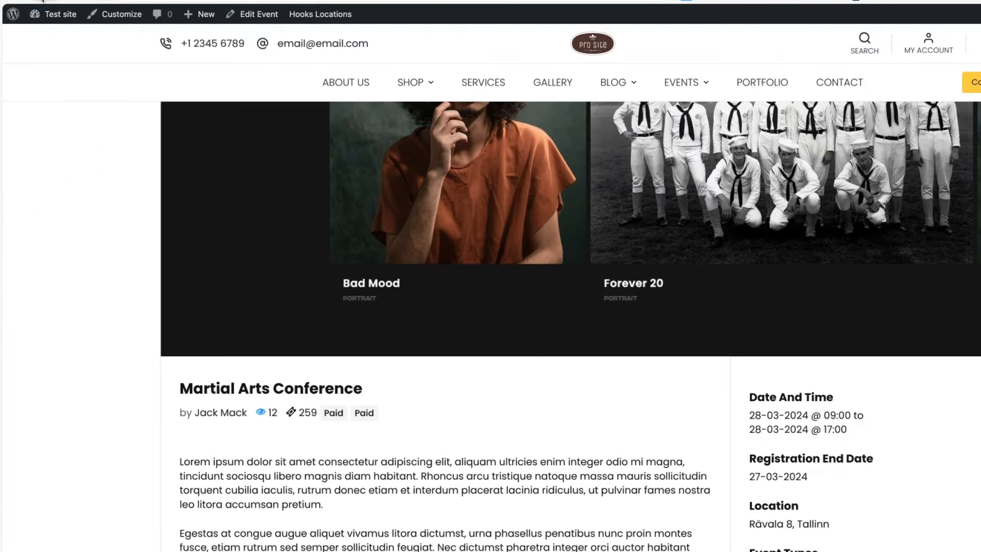
# - Look over the Martial Arts Conference event page and open its attendee registration form
pyautogui.scroll(-8, 906, 201)
pyautogui.scroll(2, 905, 201)
pyautogui.scroll(3, 906, 202)
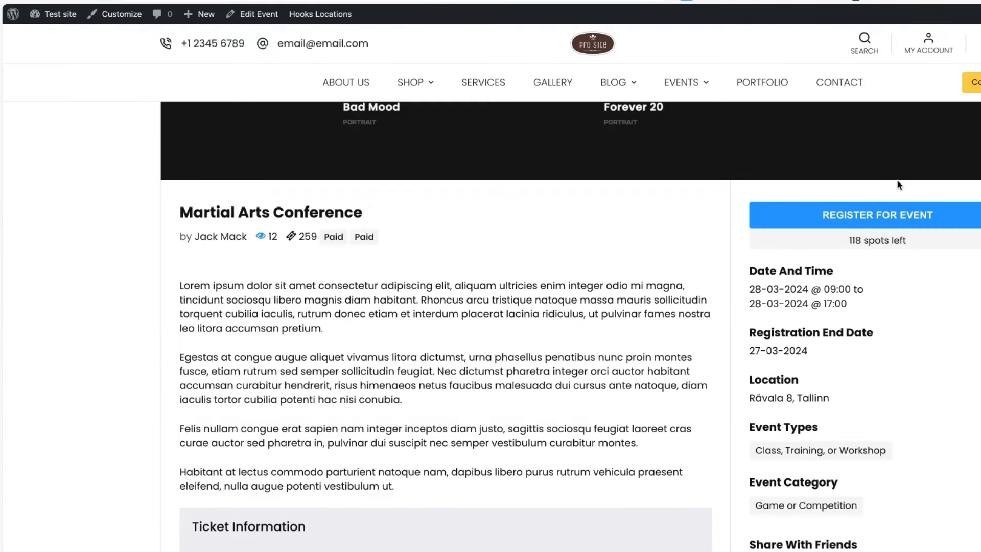
pyautogui.click(875, 219)
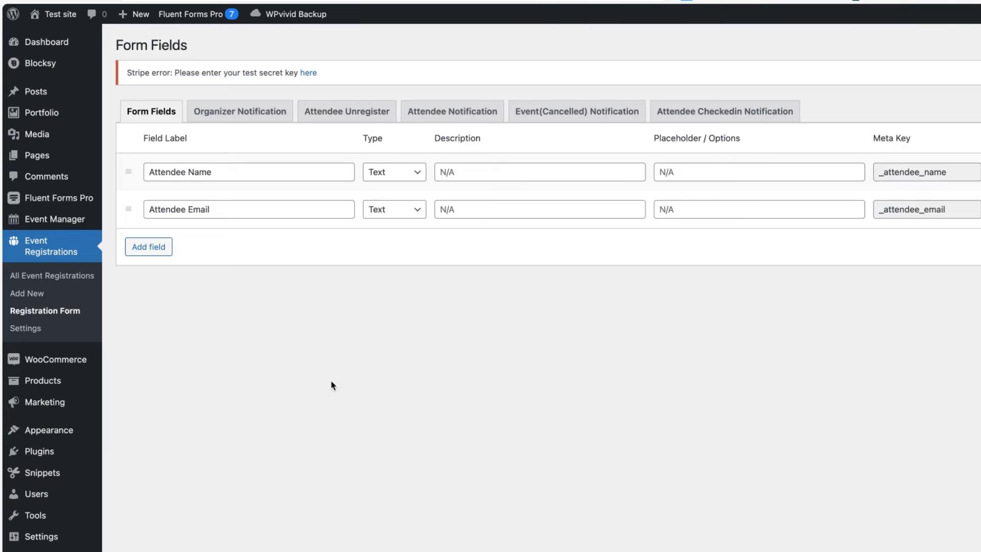
# - Add a field labelled "Phone number" to the event registration form fields
pyautogui.click(333, 385)
pyautogui.click(153, 247)
pyautogui.click(226, 245)
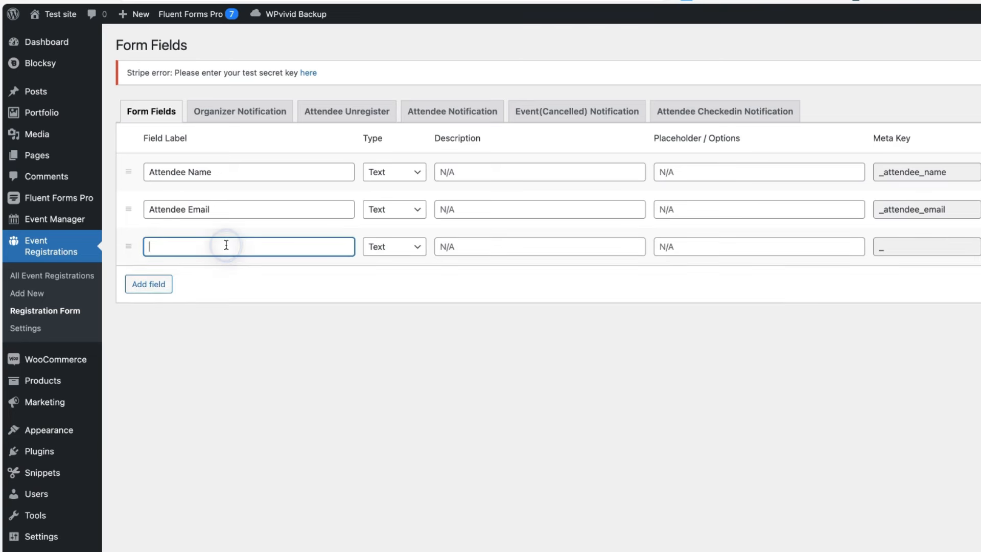
pyautogui.write('Phone number')
pyautogui.click(412, 249)
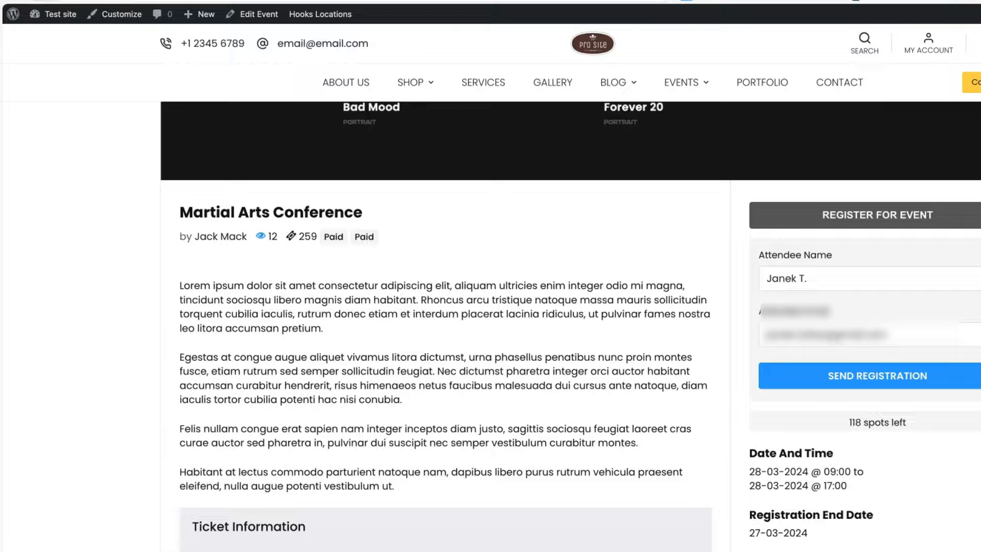
# - Reload the Martial Arts Conference page and check the fields in its registration form
pyautogui.press('super+r')
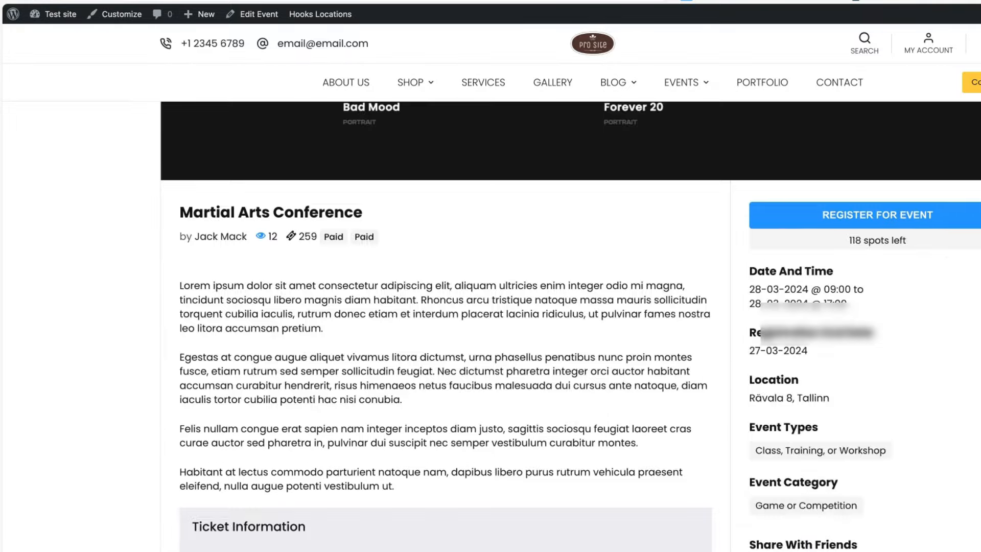
pyautogui.scroll(-2, 817, 198)
pyautogui.scroll(1, 850, 203)
pyautogui.click(855, 176)
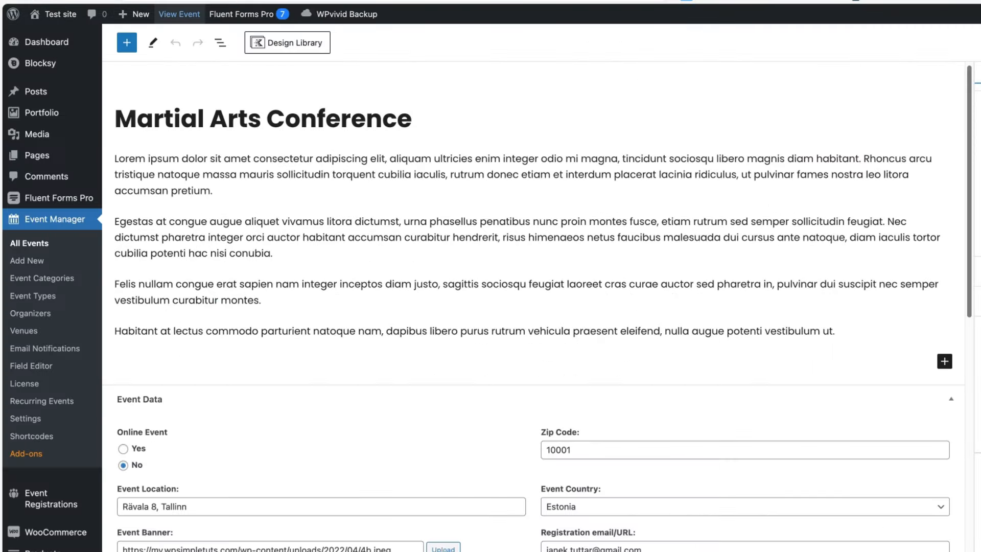
# - Add Phone number to the attendee information to collect for the Martial Arts Conference event
pyautogui.scroll(-9, 514, 108)
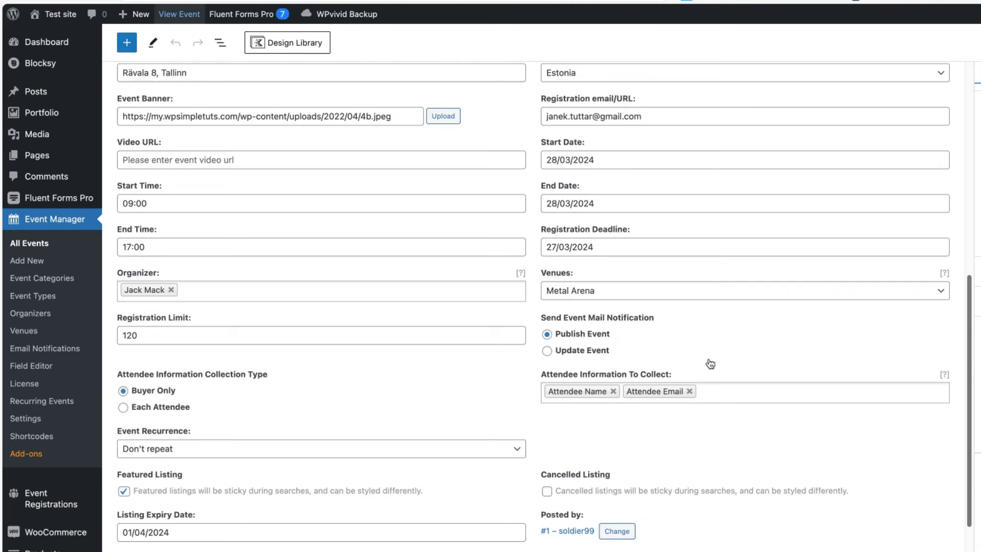
pyautogui.click(722, 395)
pyautogui.click(690, 447)
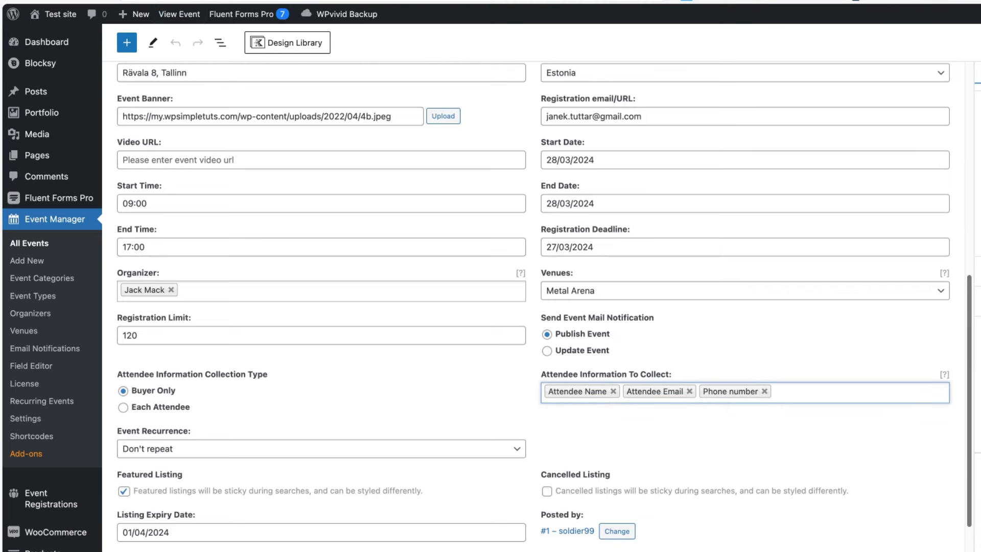
# - Update the Martial Arts Conference event and open the registration form on its public page
pyautogui.click(980, 42)
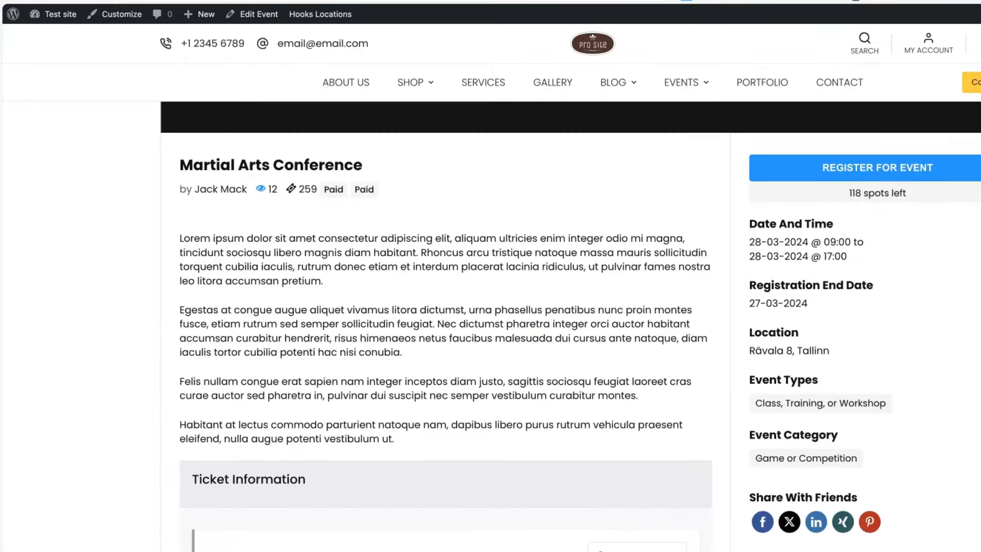
pyautogui.click(818, 176)
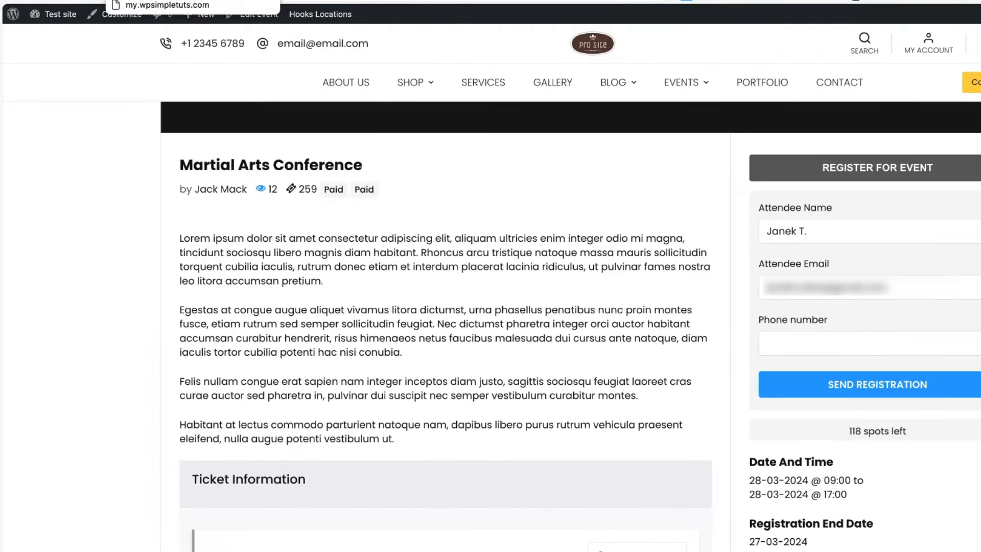
# - In the Sell Tickets settings, turn off Show Event Registration Addon Form and save the changes
pyautogui.click(153, 0)
pyautogui.click(113, 1)
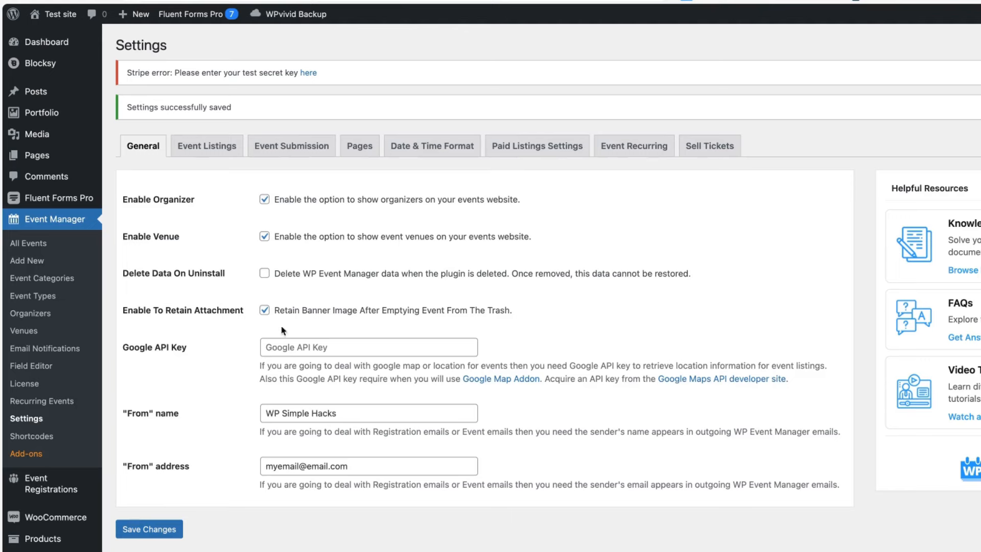
pyautogui.click(718, 148)
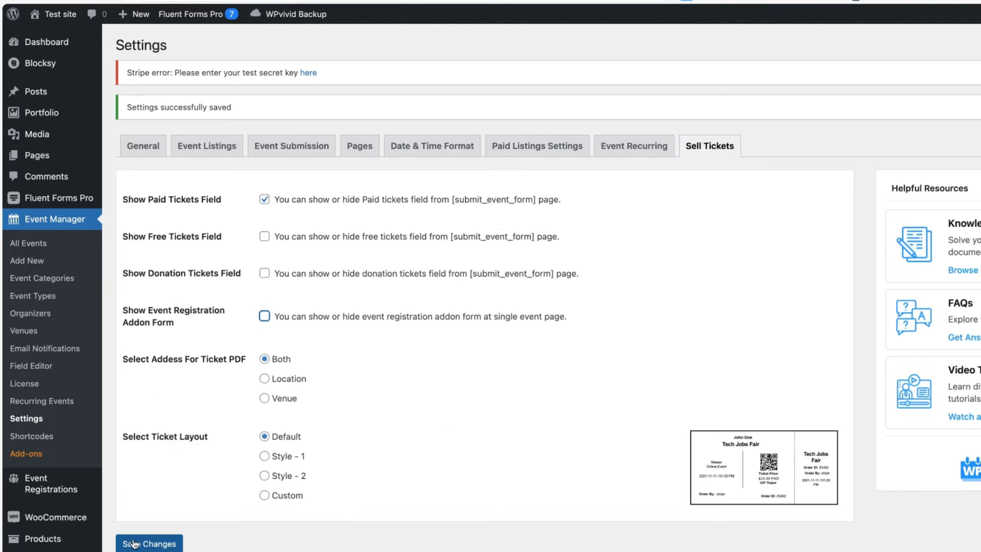
pyautogui.click(167, 535)
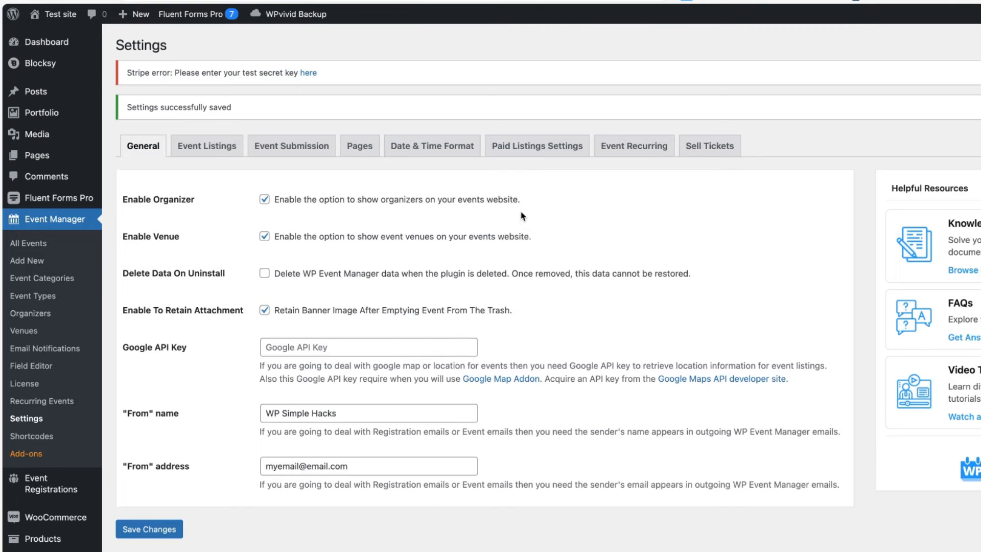
pyautogui.scroll(-3, 57, 369)
pyautogui.moveTo(56, 369)
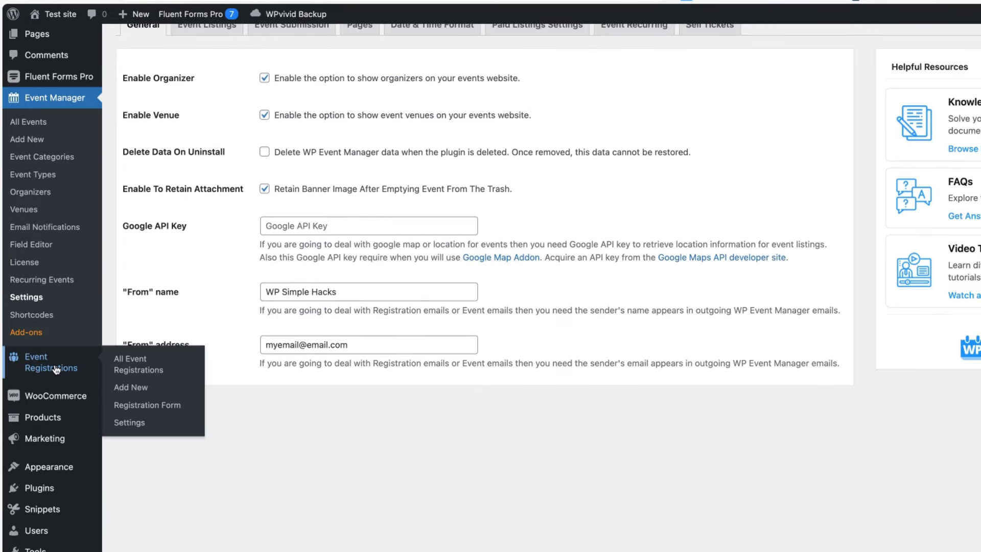
pyautogui.click(416, 456)
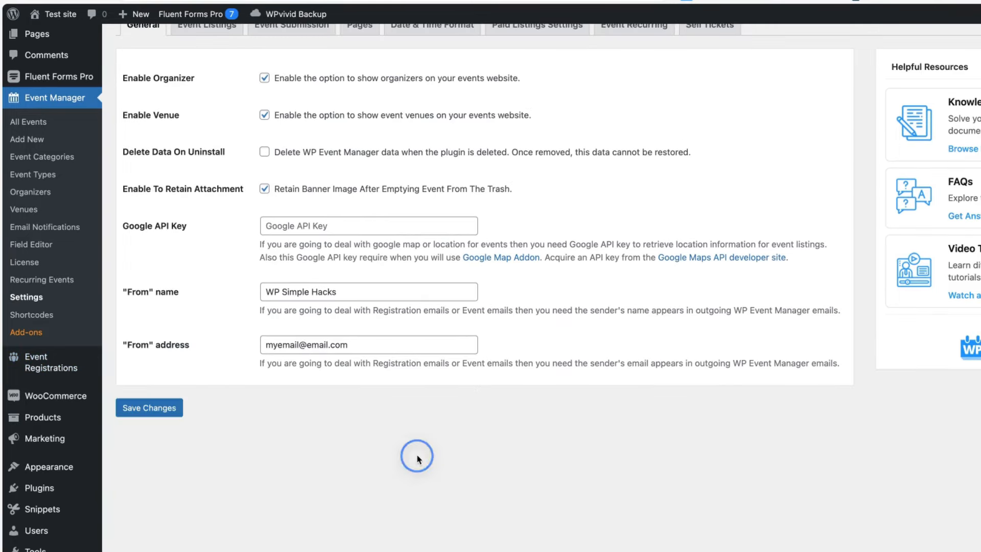
pyautogui.scroll(3, 227, 240)
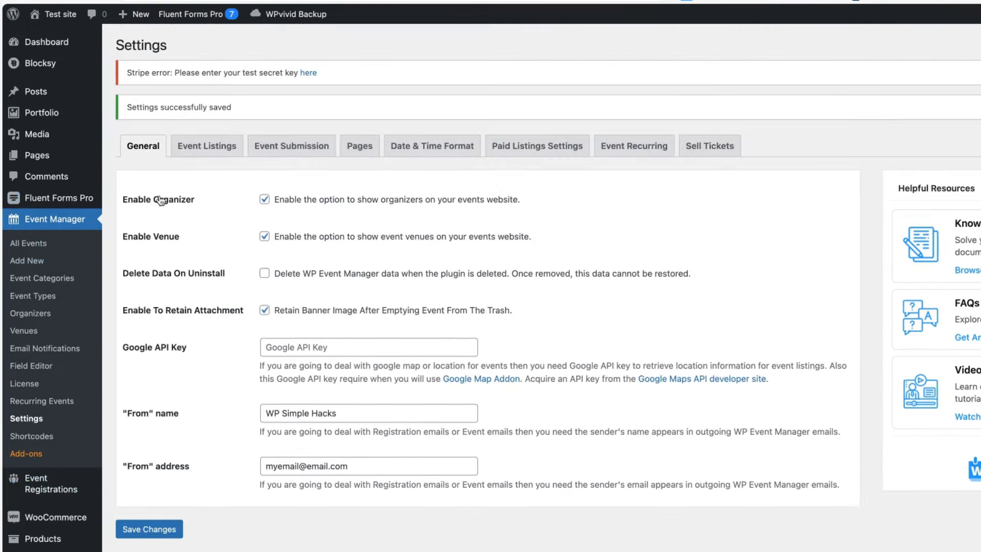
# - Create a new event titled "Frog Fighters concert" with a Lorem ipsum paragraph as its description
pyautogui.click(30, 265)
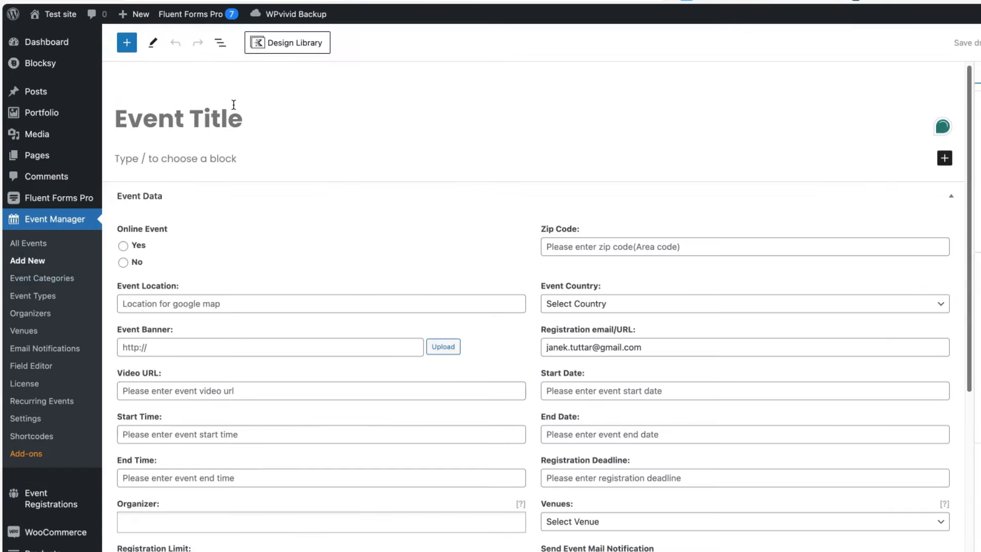
pyautogui.click(234, 104)
pyautogui.write('Frog Fighters concert')
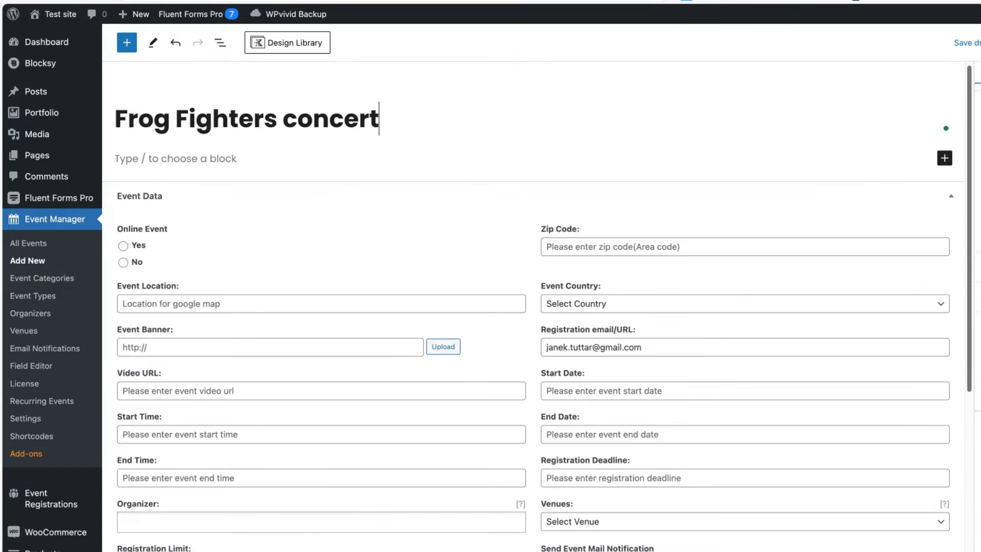
pyautogui.click(171, 158)
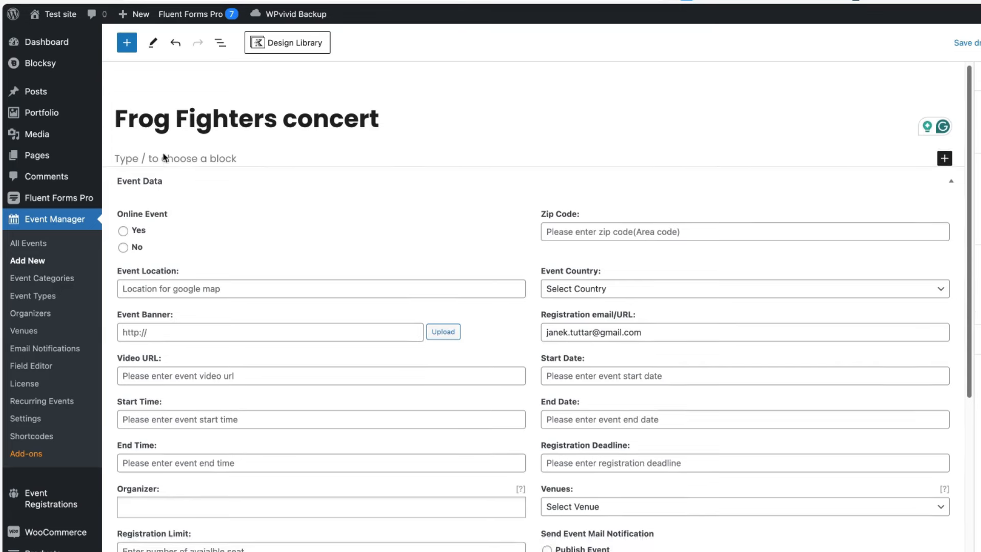
pyautogui.write('Lorem ipsum dolor sit amet consectetur adipiscing elit mus nibh sollicitudin interdum at, senectus vitae facilisis eget taciti vestibulum non dictumst class iaculis dapibus. Facilisis porttitor eros est parturient accumsan nulla laoreet sollicitudin cursus, nam purus sodales montes bibendum cubilia erat vehicula leo cras, platea aenean libero quisque id diam nascetur nisi. Auctor parturient eros integer malesuada duis felis eget nibh, facilisi vivamus venenatis commodo aenean habitasse platea in, ornare blandit himenaeos varius orci sagittis neque. Nam iaculis arcu interdum curae ut ligula hac mi fames ac purus laoreet, scelerisque pharetra quis in facilisi ultrices euismod himenaeos imperdiet blandit faucibus. Phasellus quisque taciti penatibus porttitor cursus rhoncus sed laoreet, malesuada justo luctus vehicula eget torquent odio feugiat montes, et vitae viverra mus class ad pharetra. Auctor massa dignissim congue iaculis torquent sodales porta nascetur vivamus ullamcorper ornare sociis, eleifend aliquam platea egestas luctus dui dis vel senectus cursus.')
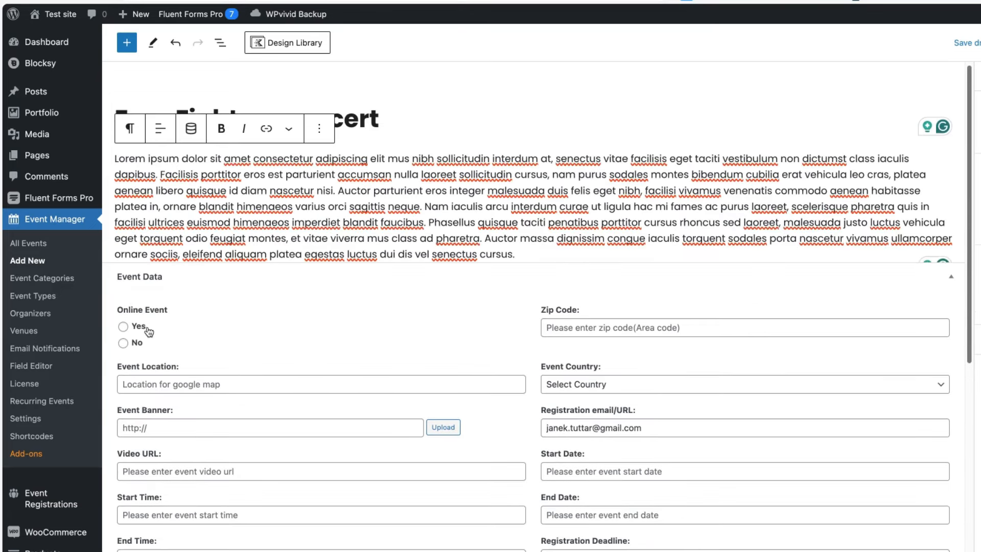
# - Mark the event as not online and set its location to "Some street, Tallinn"
pyautogui.click(123, 343)
pyautogui.scroll(-1, 156, 342)
pyautogui.click(174, 339)
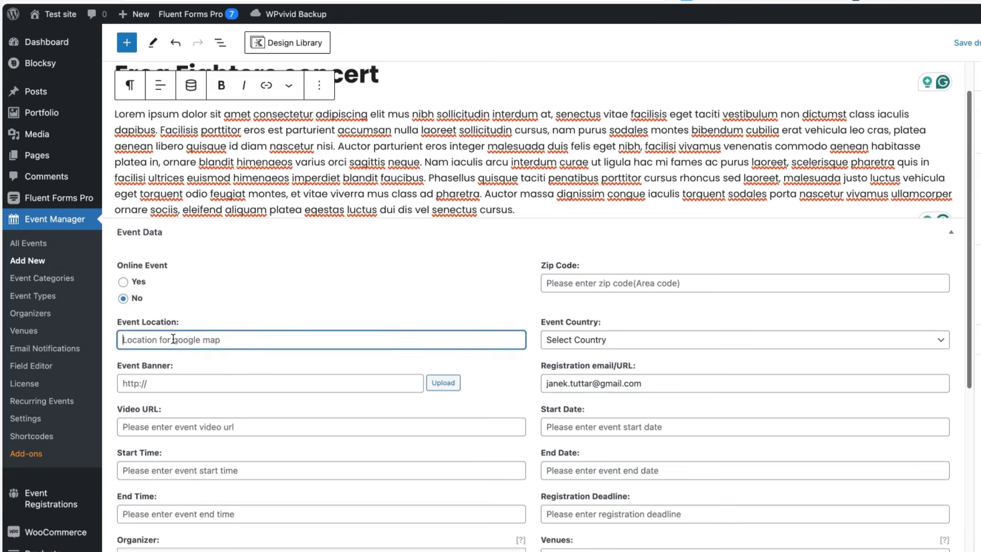
pyautogui.write('Some street, Tallinn')
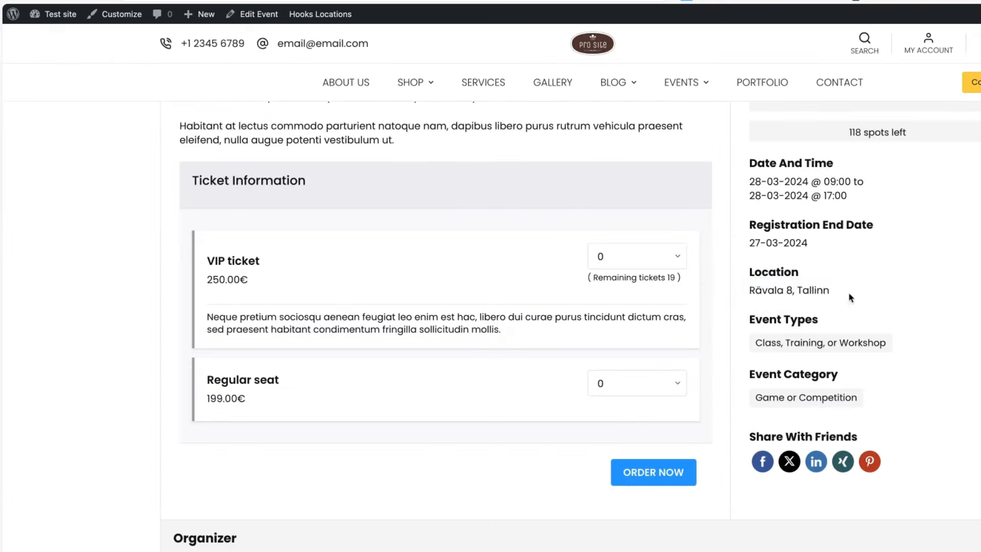
pyautogui.moveTo(848, 292); pyautogui.dragTo(735, 295)
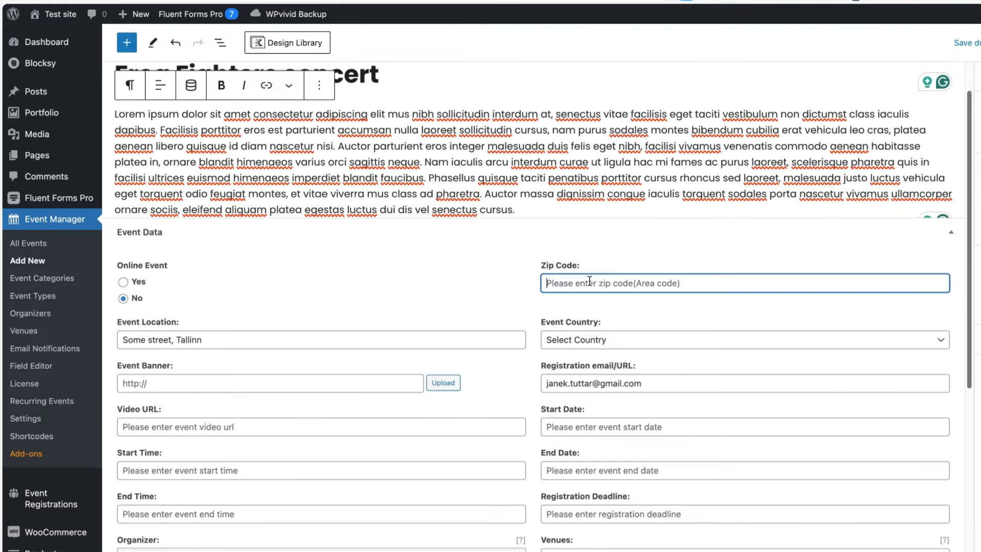
# - Set the event country to Estonia and use the capsule_616x image from the 2022/09 uploads as the event banner
pyautogui.click(611, 340)
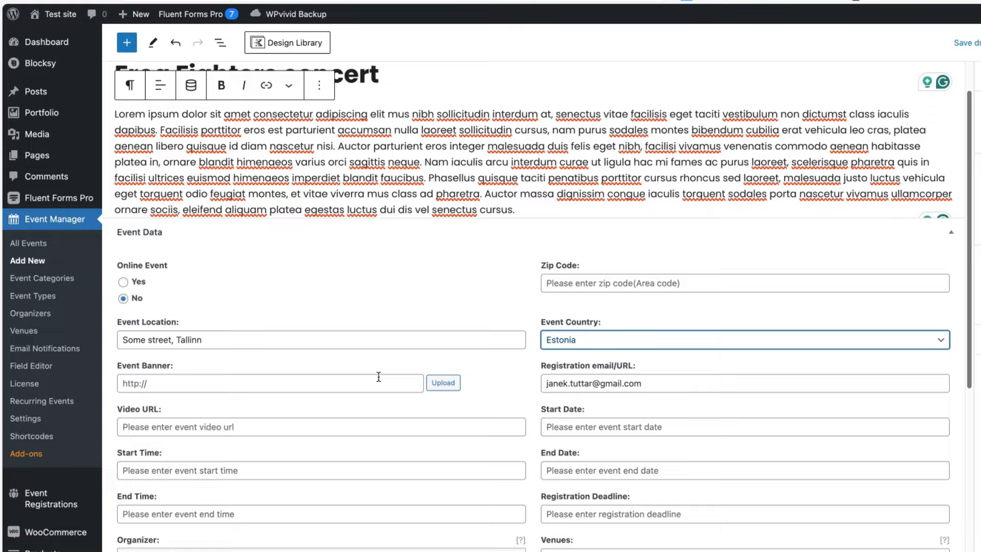
pyautogui.click(443, 383)
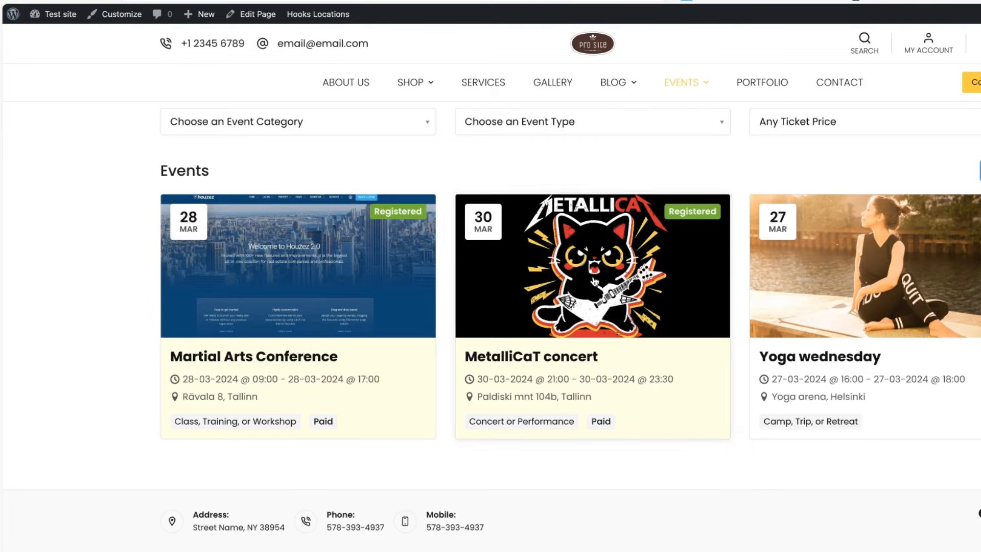
# - Open the MetalliCaT concert event page and examine how its event video is presented to visitors
pyautogui.click(592, 275)
pyautogui.scroll(-12, 529, 233)
pyautogui.scroll(2, 767, 317)
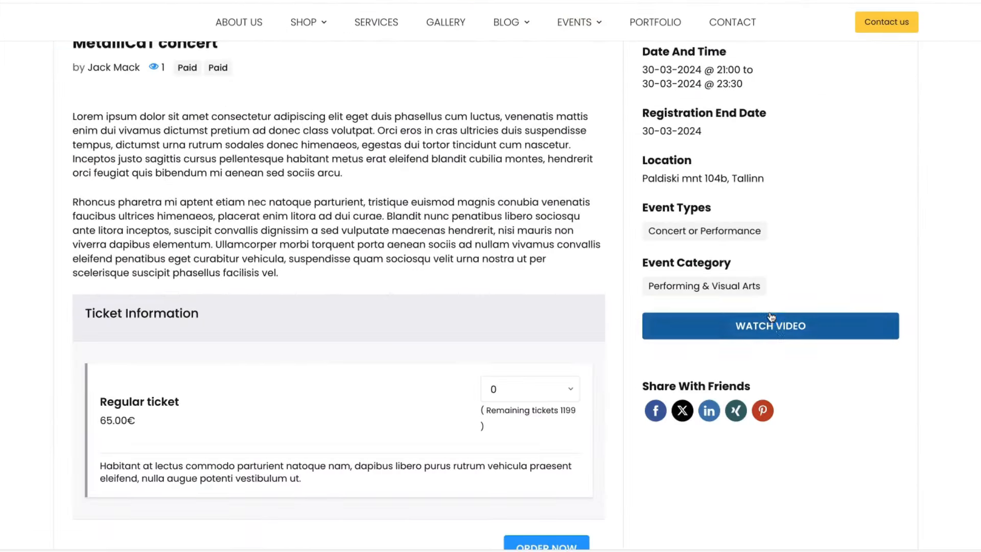
pyautogui.click(775, 327)
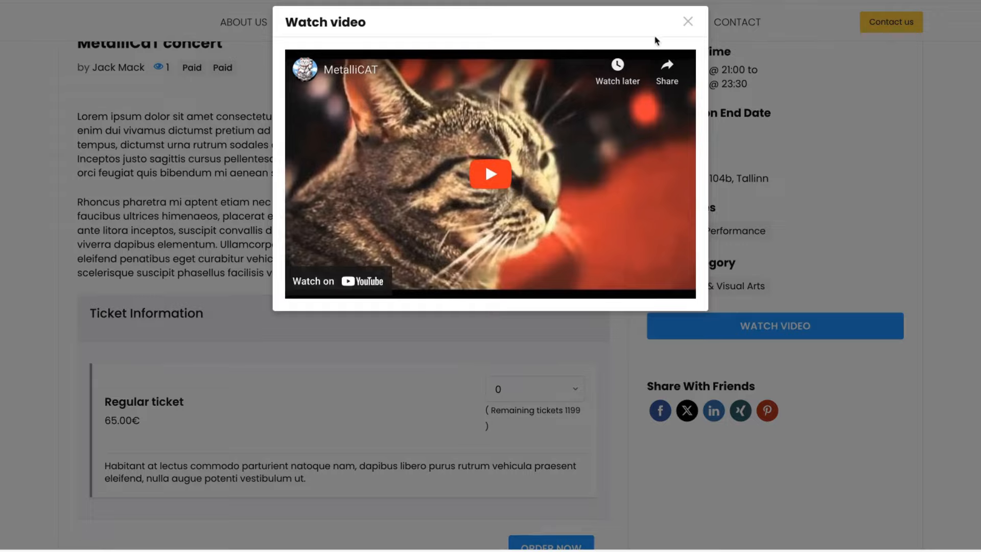
pyautogui.click(688, 22)
pyautogui.scroll(2, 690, 24)
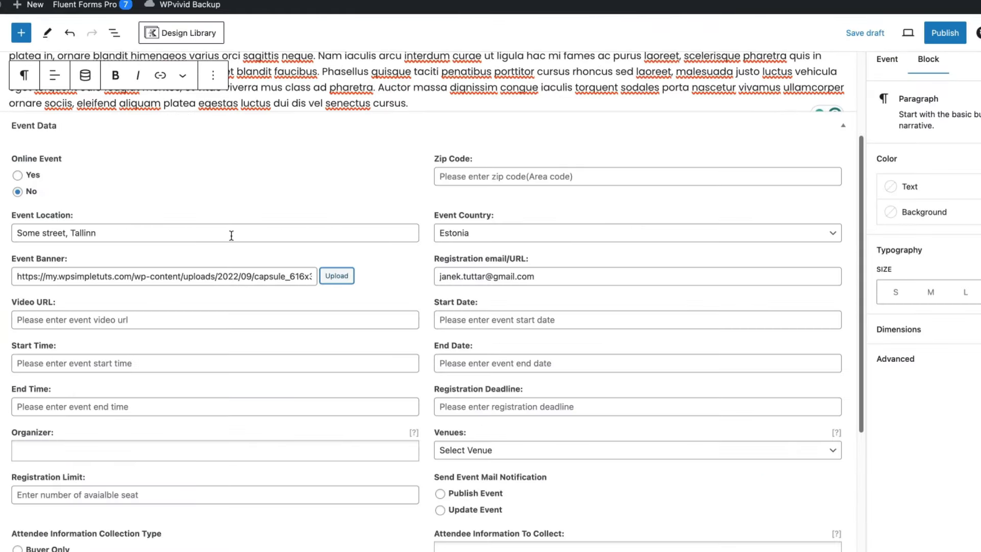
# - Set the event's start time to 21:00 and end time to 23:30, and assign John Wick 4 as organizer
pyautogui.click(51, 364)
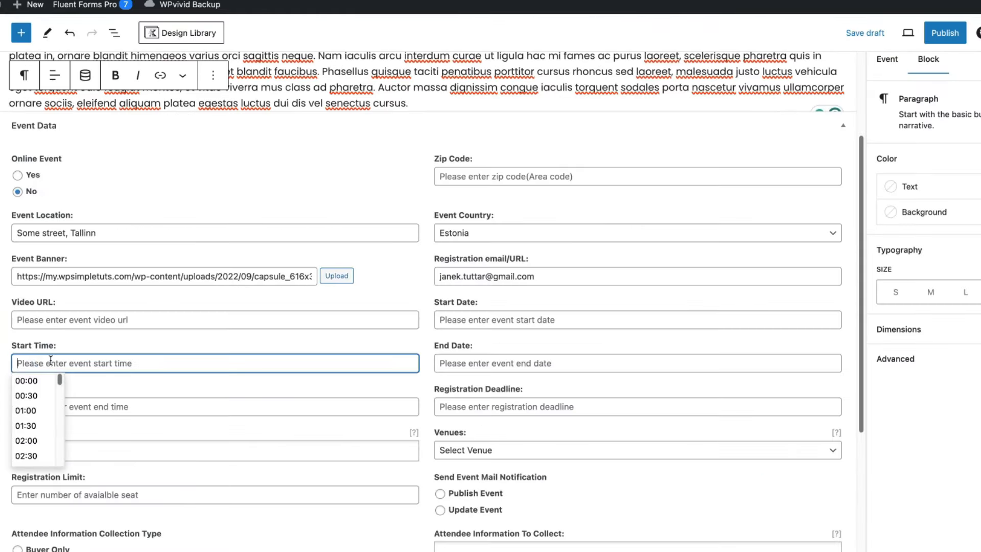
pyautogui.write('21')
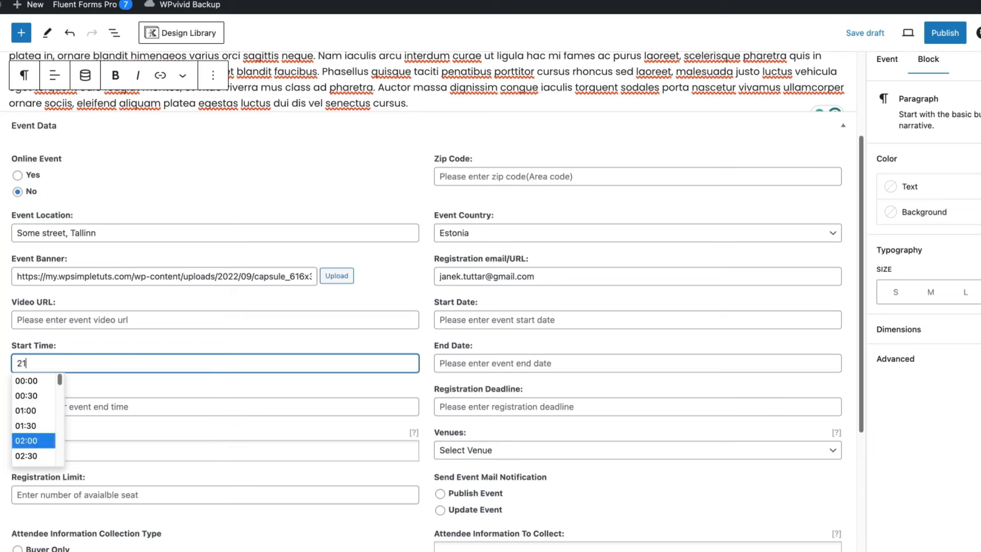
pyautogui.click(32, 397)
pyautogui.click(56, 405)
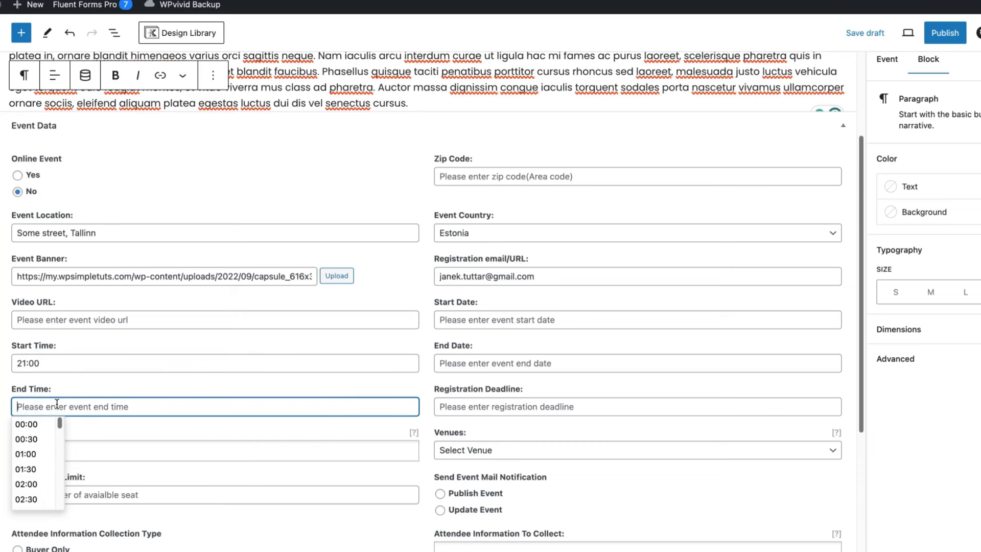
pyautogui.write('23:30')
pyautogui.press('Return')
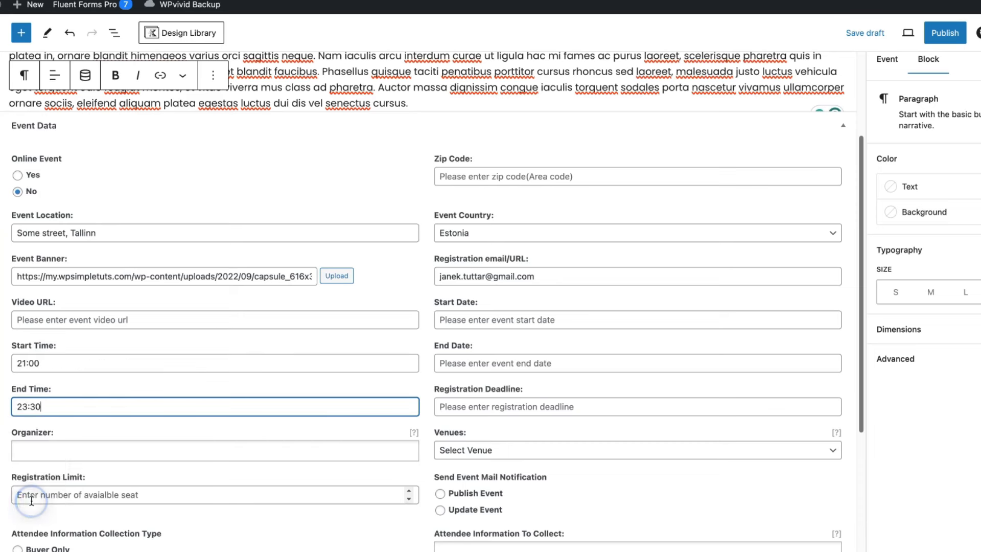
pyautogui.click(88, 451)
pyautogui.click(38, 486)
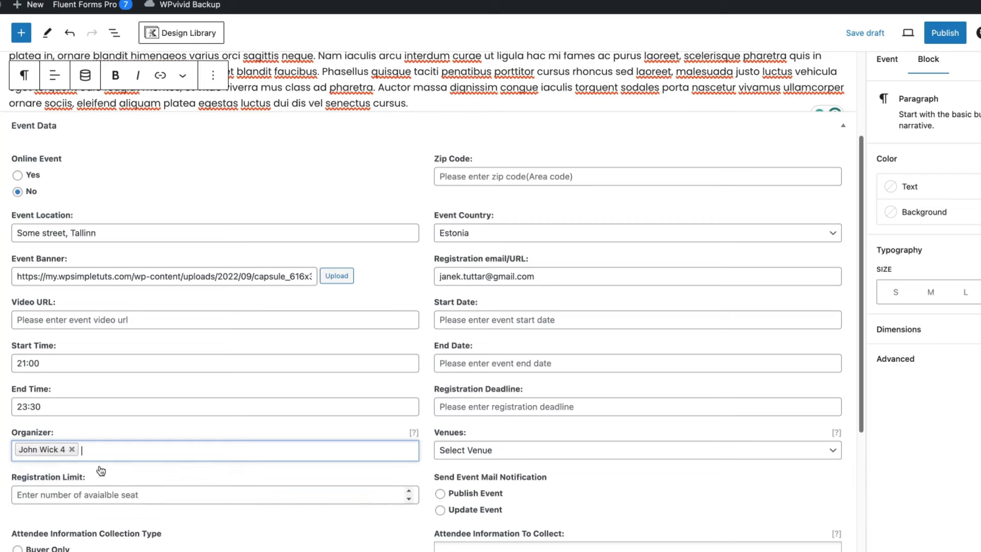
# - Set the event's start date, end date and registration deadline all to 26/03/2024
pyautogui.click(491, 320)
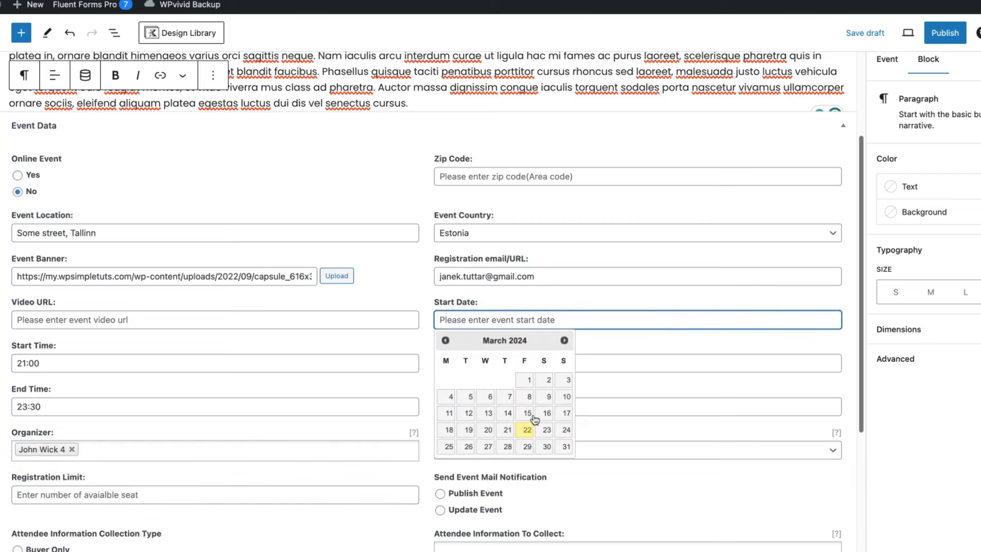
pyautogui.click(468, 447)
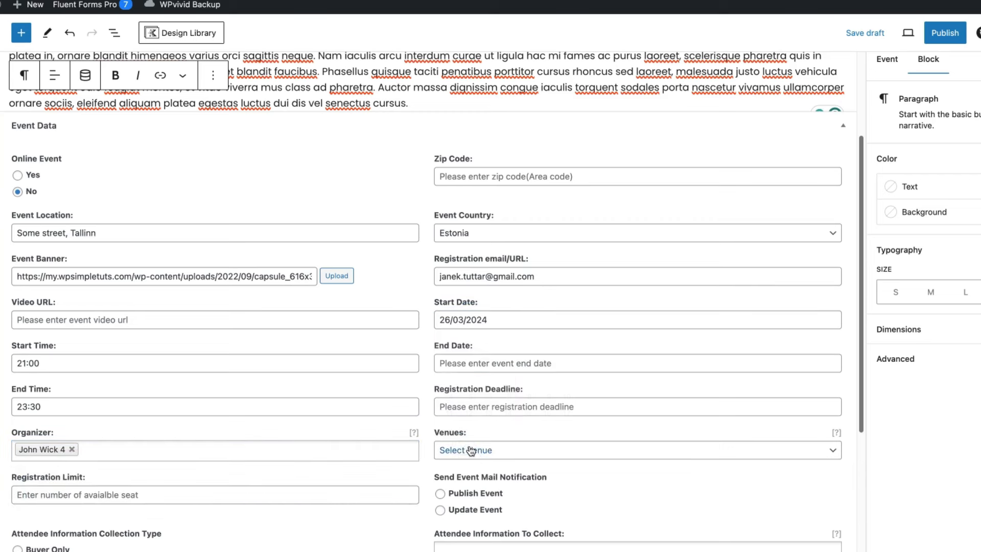
pyautogui.click(473, 364)
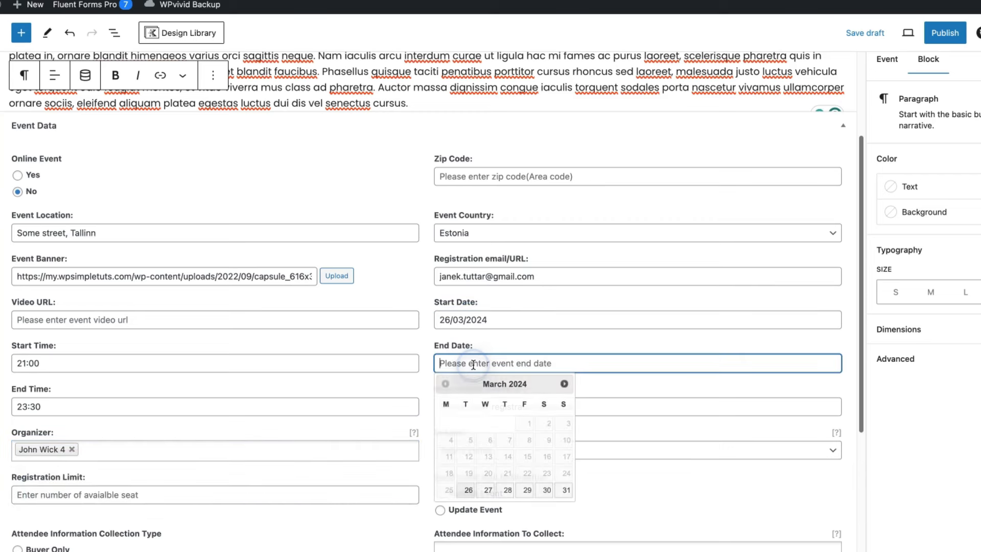
pyautogui.click(465, 491)
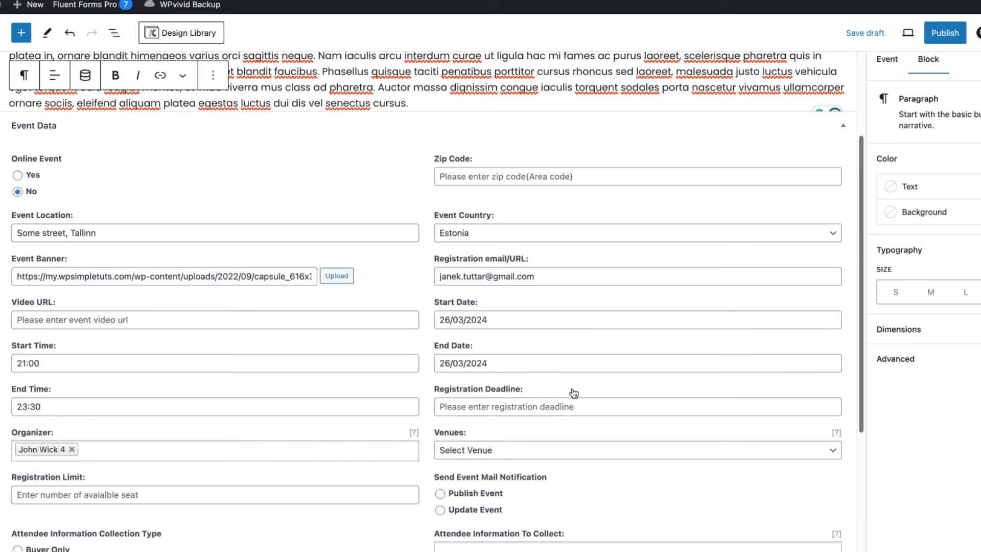
pyautogui.click(445, 411)
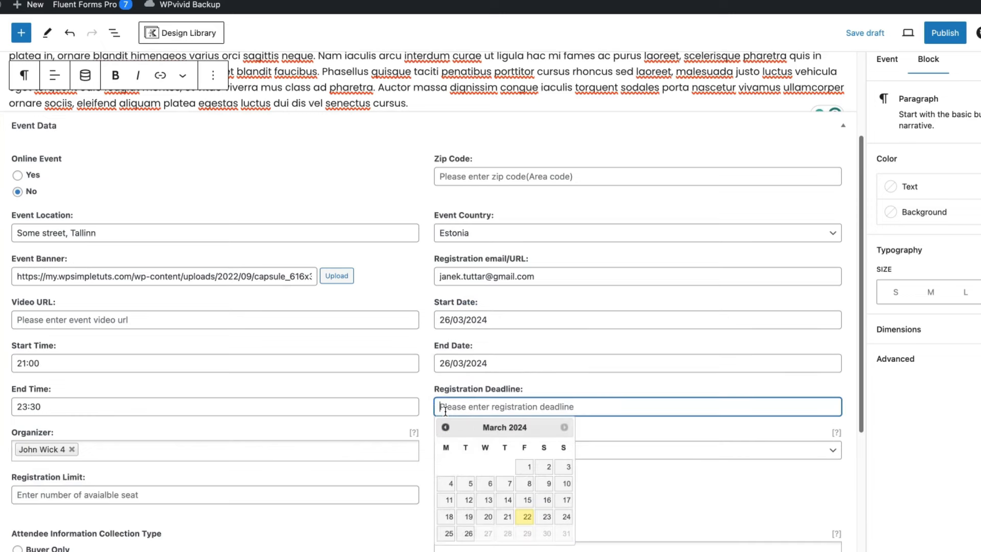
pyautogui.click(467, 533)
# - Choose Metal Arena as the venue of the Frog Fighters concert event
pyautogui.scroll(-3, 554, 443)
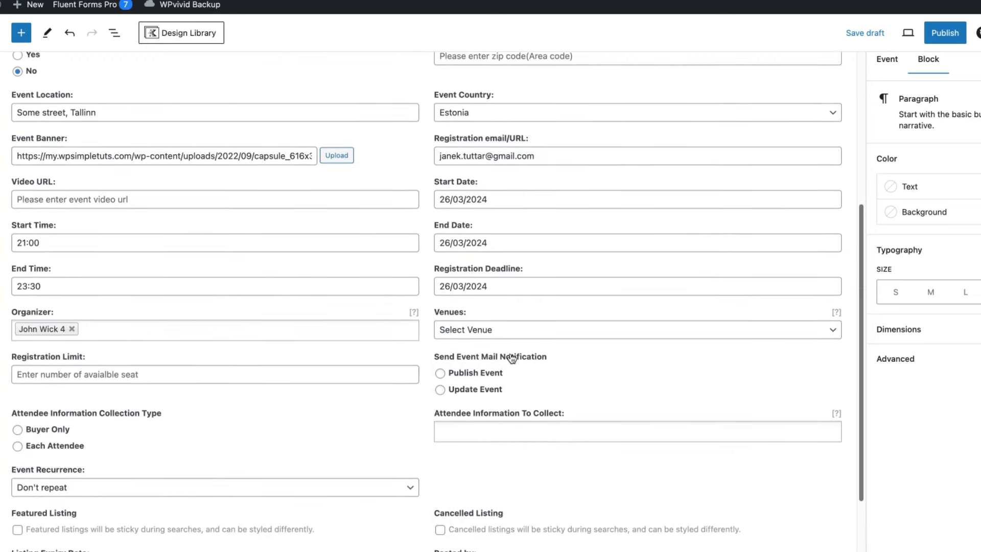
pyautogui.click(478, 330)
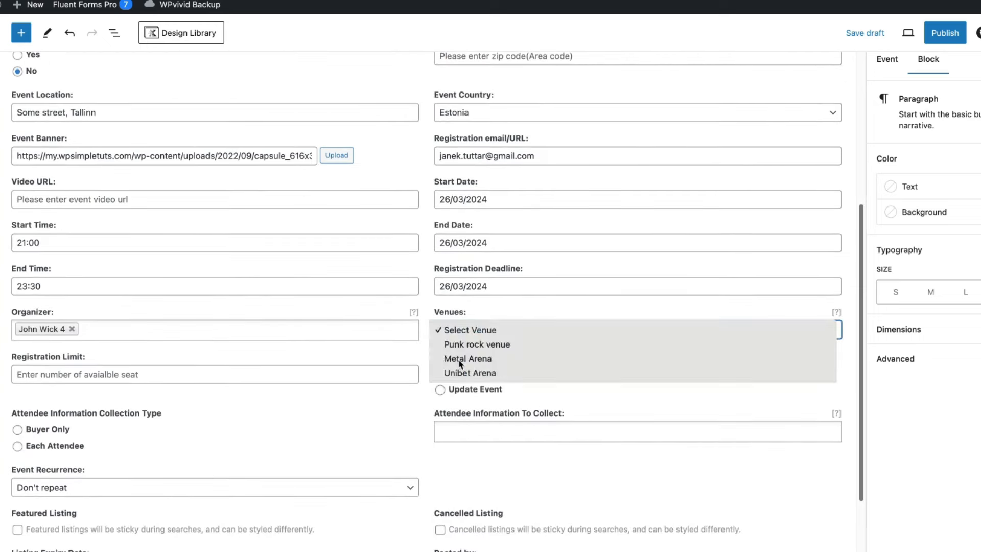
pyautogui.click(456, 358)
# - Check which attendee details can be collected and set the attendee information collection type to Buyer Only
pyautogui.scroll(-3, 346, 329)
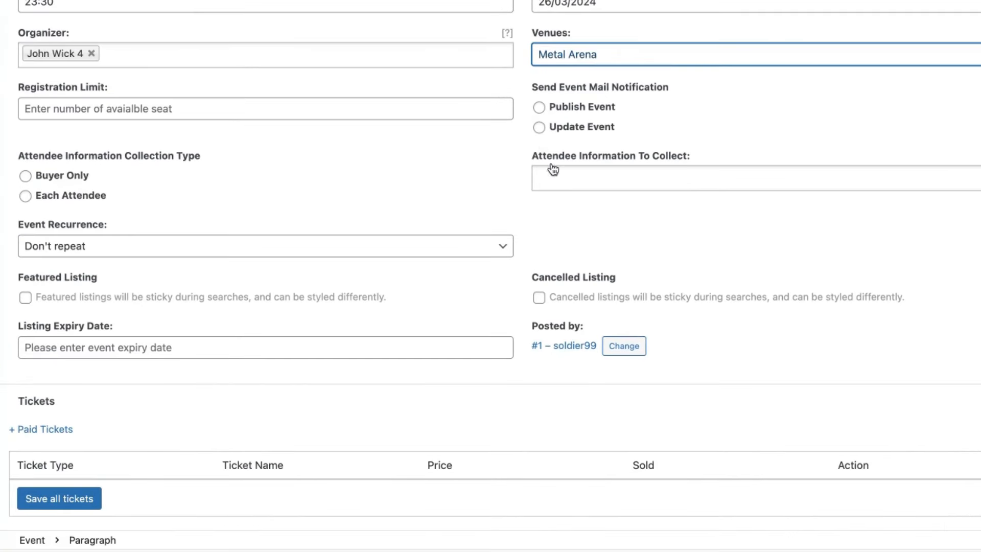
pyautogui.click(572, 174)
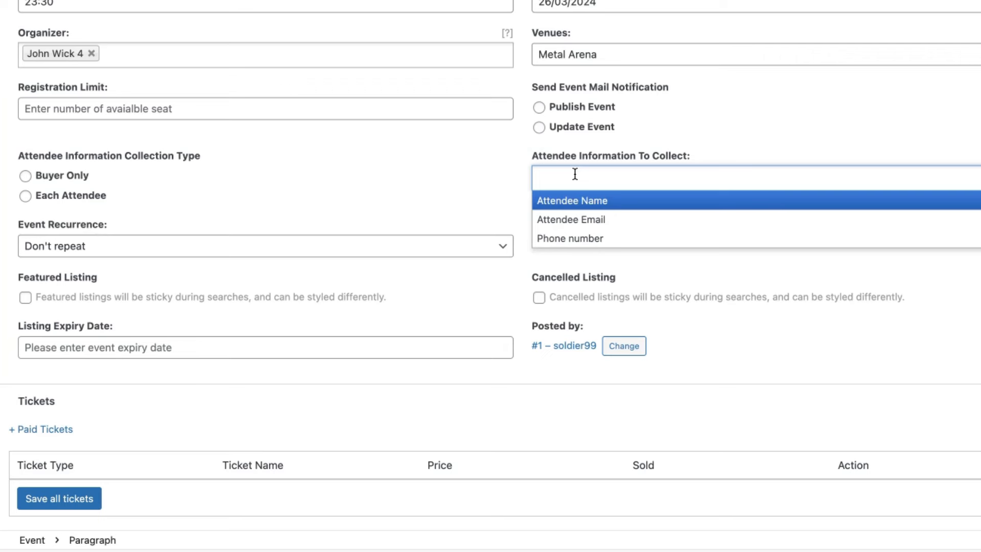
pyautogui.click(510, 171)
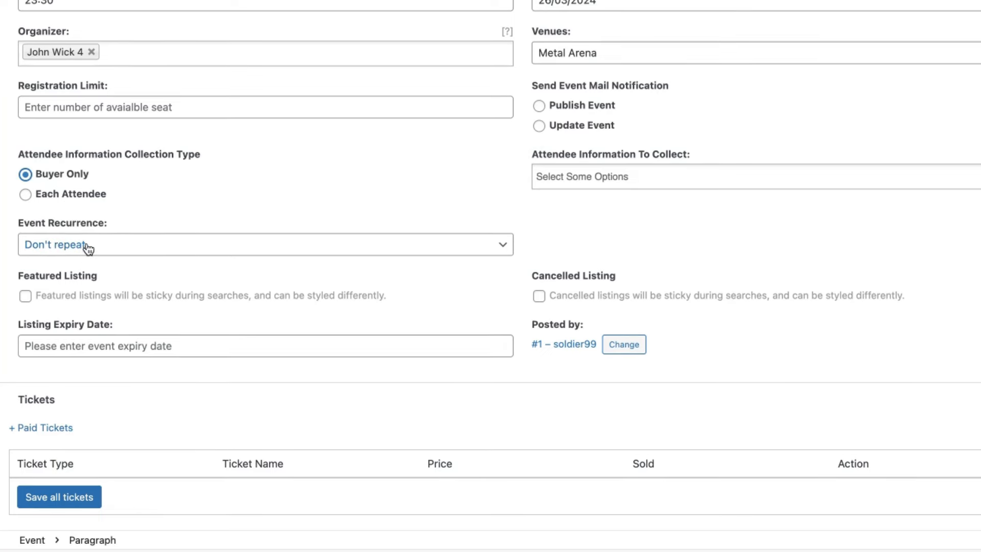
# - Try the Monthly and Weekly recurrence options for the Frog Fighters event
pyautogui.click(87, 246)
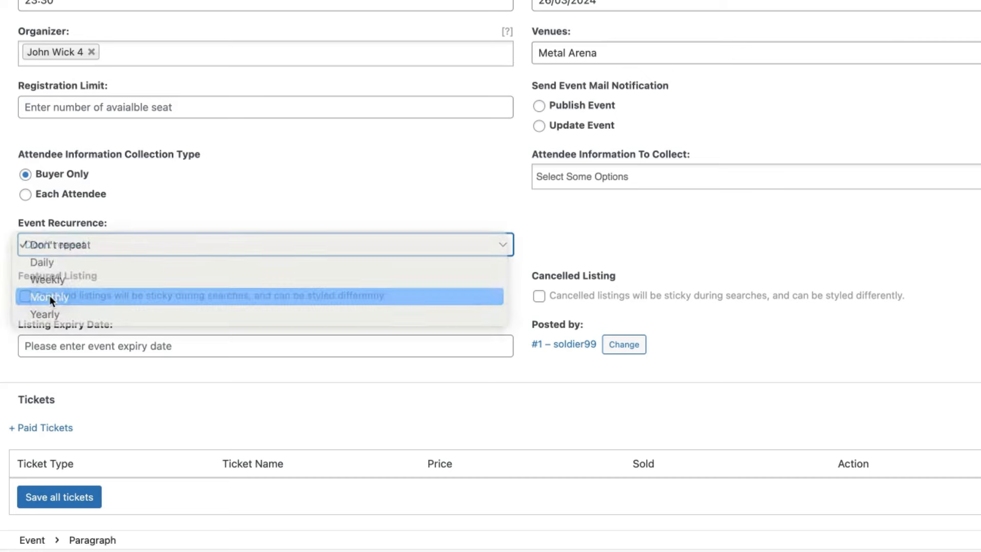
pyautogui.click(50, 295)
pyautogui.click(66, 250)
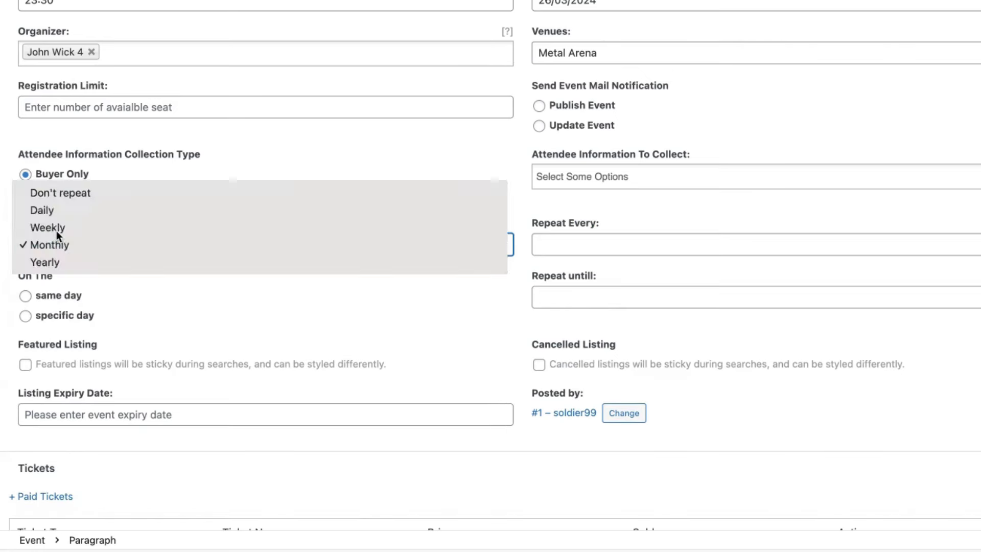
pyautogui.click(56, 230)
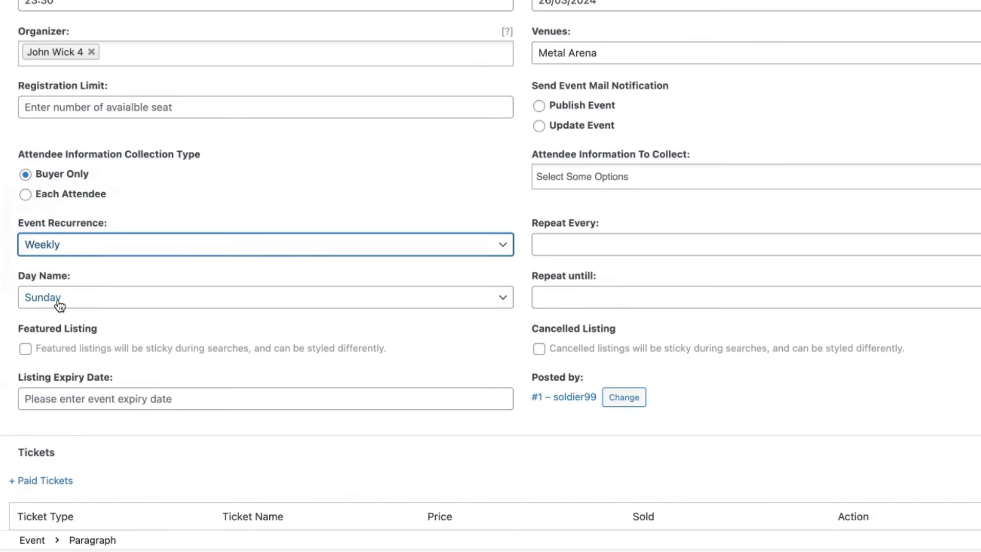
# - Try a weekly recurrence that repeats every 1 until 30/06/2024
pyautogui.click(612, 244)
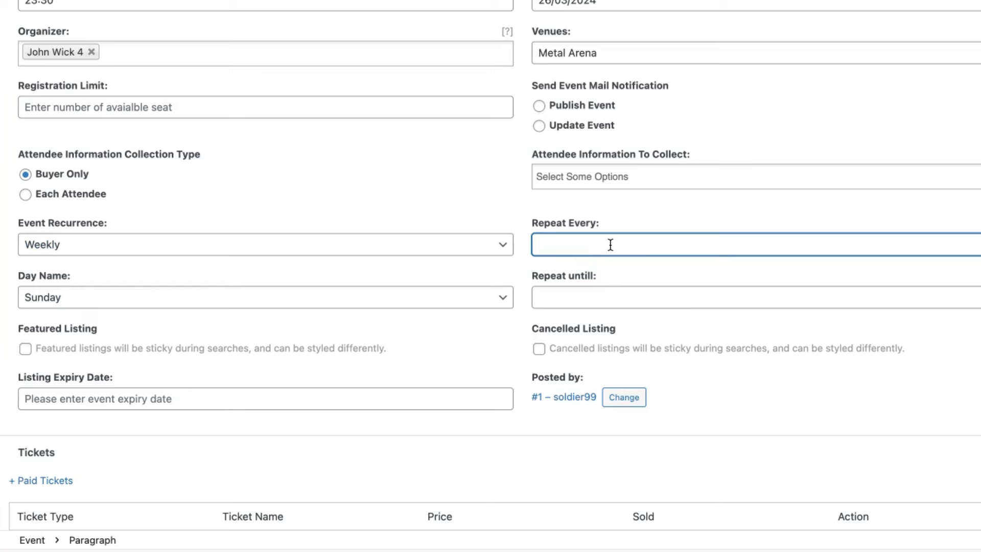
pyautogui.click(569, 292)
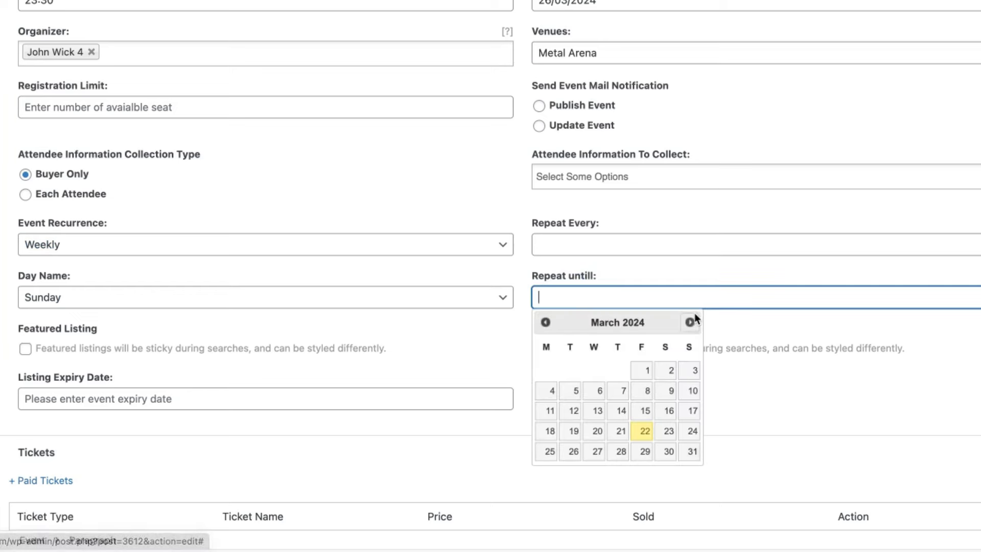
pyautogui.click(690, 322)
pyautogui.click(690, 322)
pyautogui.click(690, 322)
pyautogui.click(693, 451)
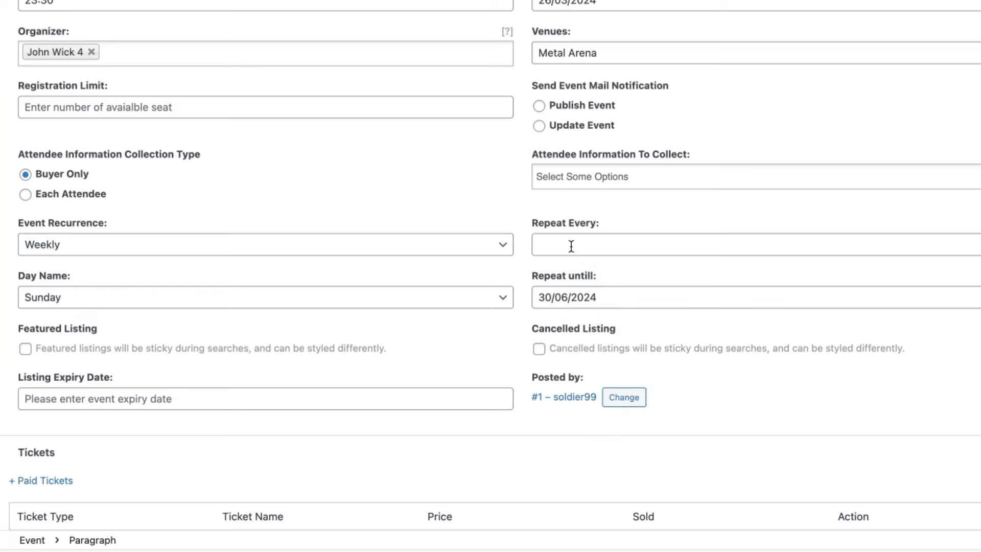
pyautogui.click(571, 245)
pyautogui.write('1')
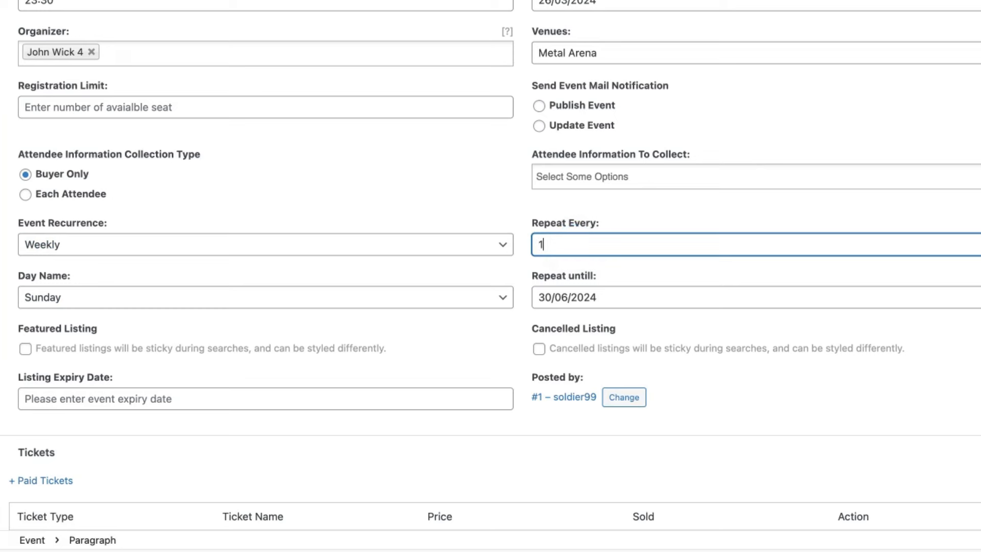
# - Set the event recurrence to Don't repeat and the listing expiry date to 27/03/2024
pyautogui.click(496, 218)
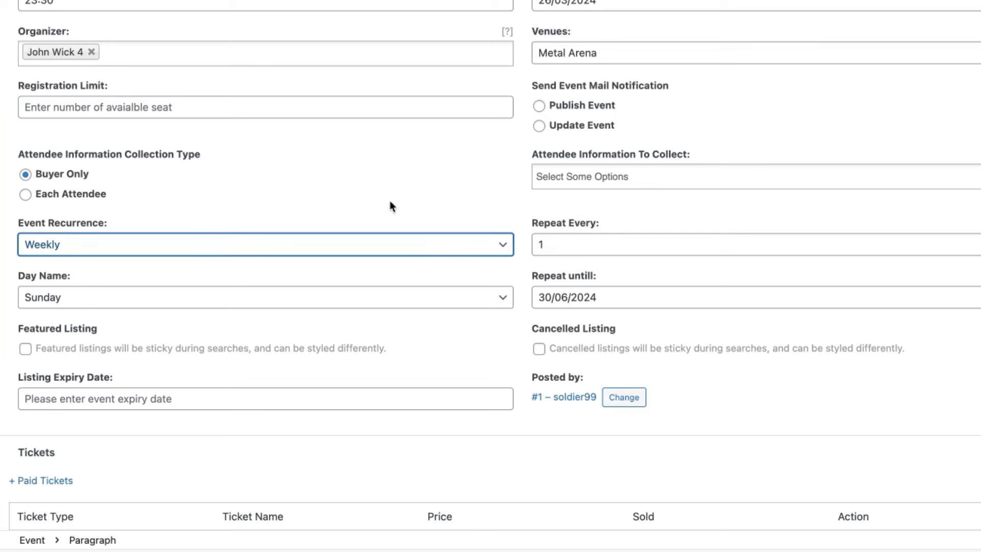
pyautogui.click(101, 246)
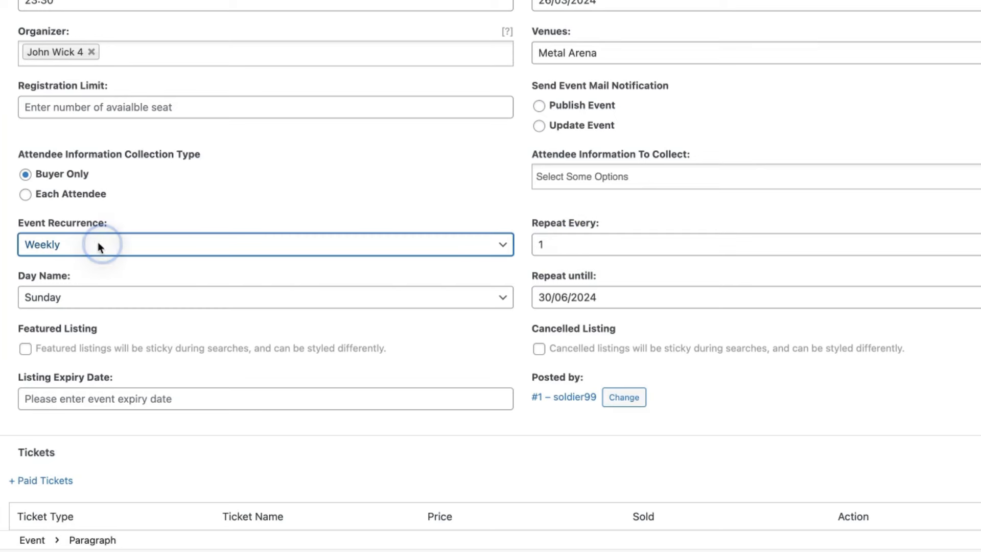
pyautogui.click(182, 212)
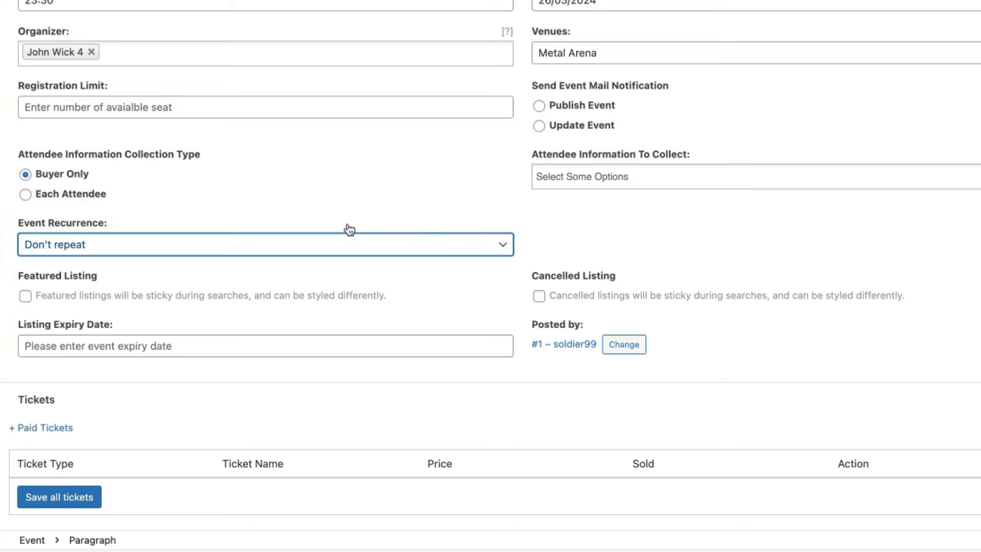
pyautogui.scroll(1, 348, 228)
pyautogui.scroll(-1, 332, 246)
pyautogui.click(115, 350)
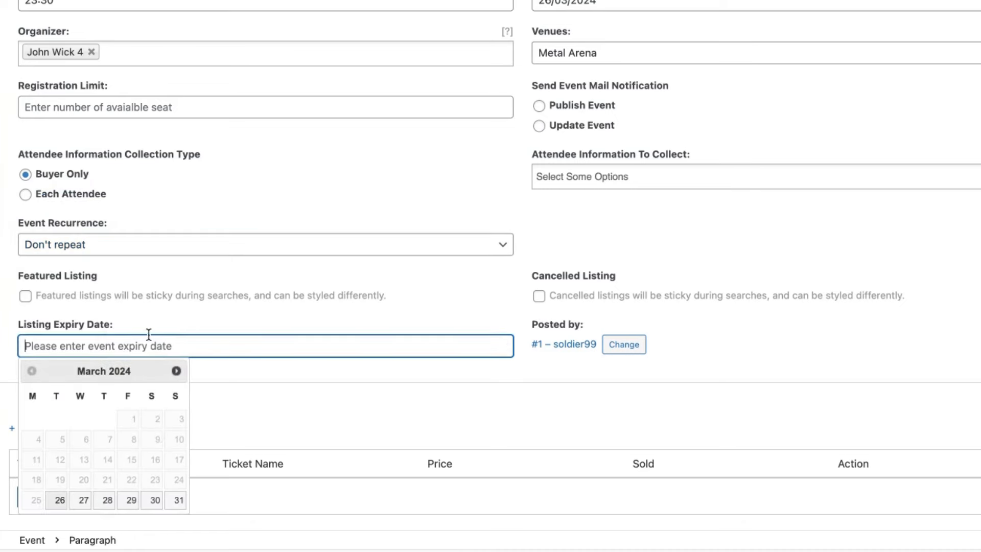
pyautogui.click(83, 500)
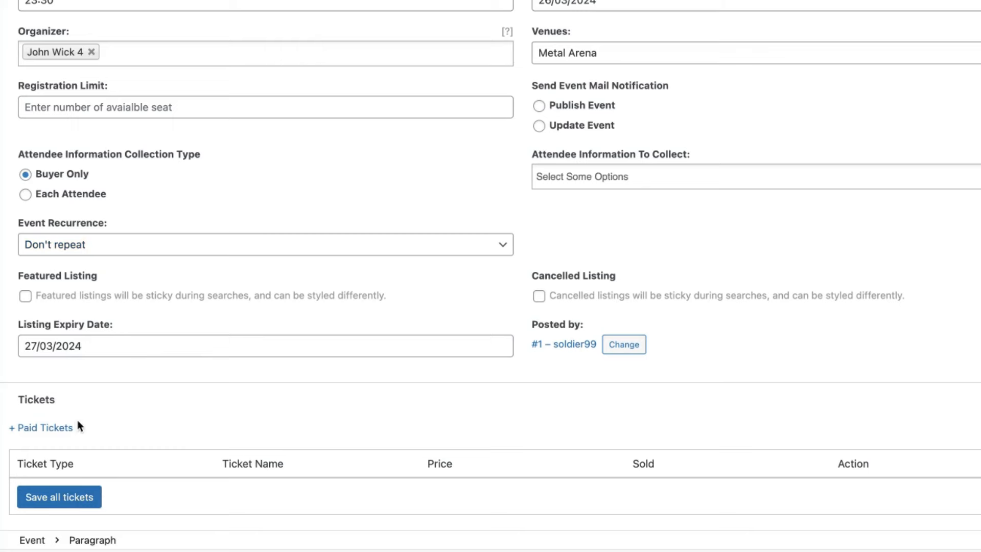
# - Add a paid ticket named "VIP ticket" with 100 tickets at a price of 199
pyautogui.click(42, 429)
pyautogui.scroll(-7, 241, 382)
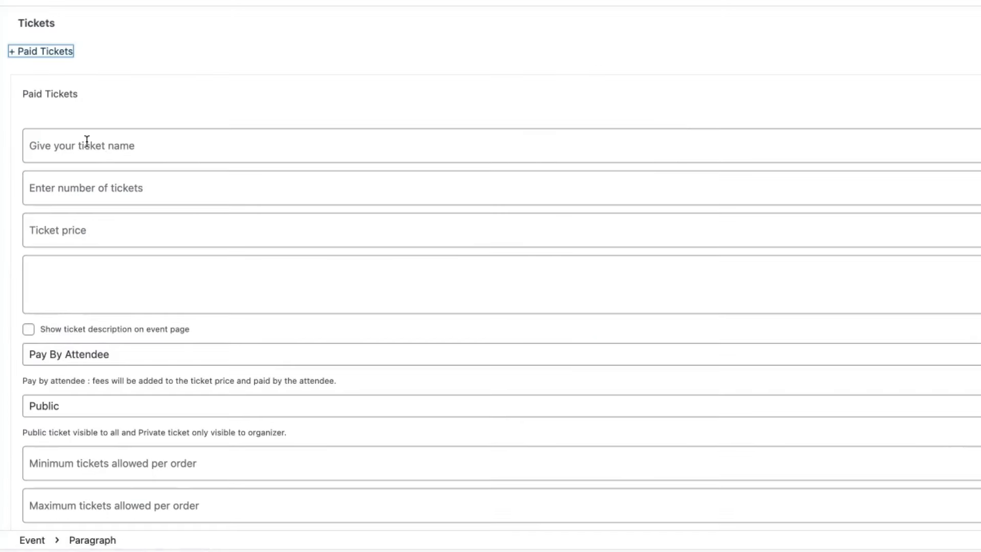
pyautogui.click(85, 143)
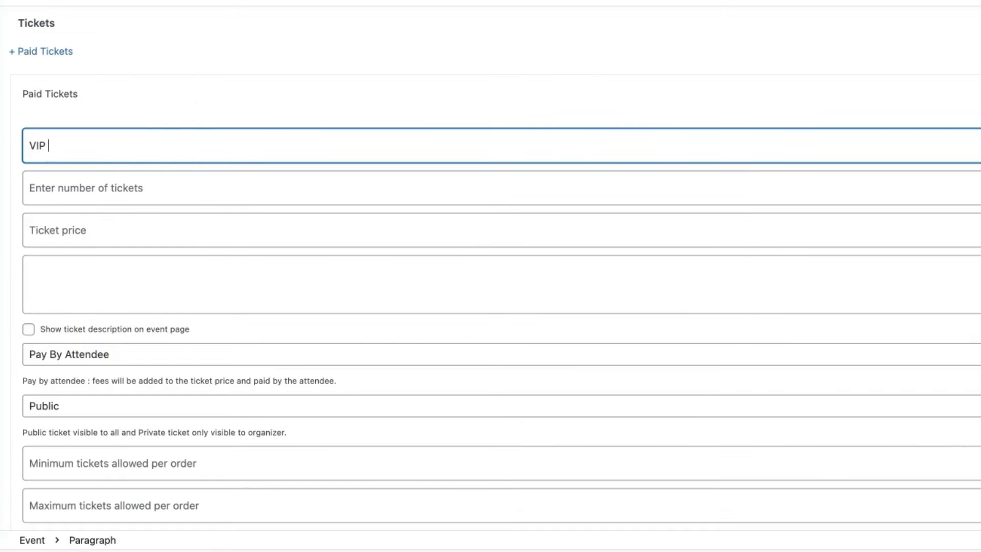
pyautogui.write('ticket')
pyautogui.click(61, 186)
pyautogui.write('100')
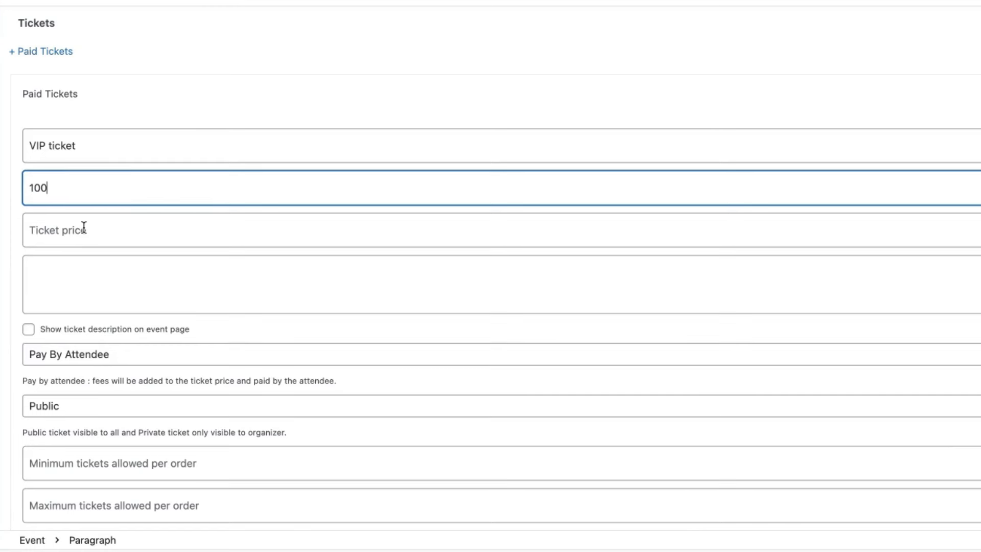
pyautogui.click(84, 227)
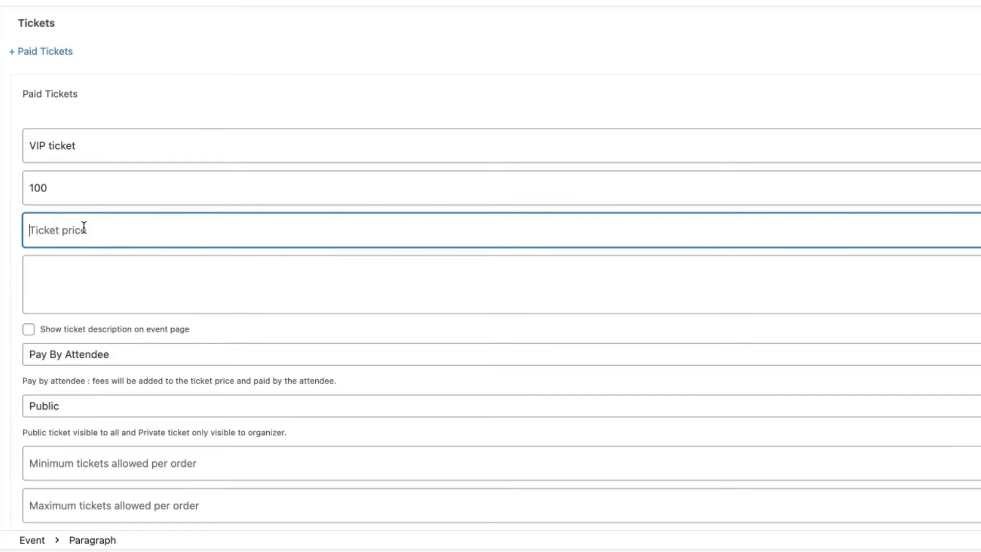
pyautogui.write('199')
# - Give the VIP ticket the placeholder description starting "Auctor massa dignissim congue", without leading spaces, and enable showing it on the event page
pyautogui.scroll(-1, 81, 242)
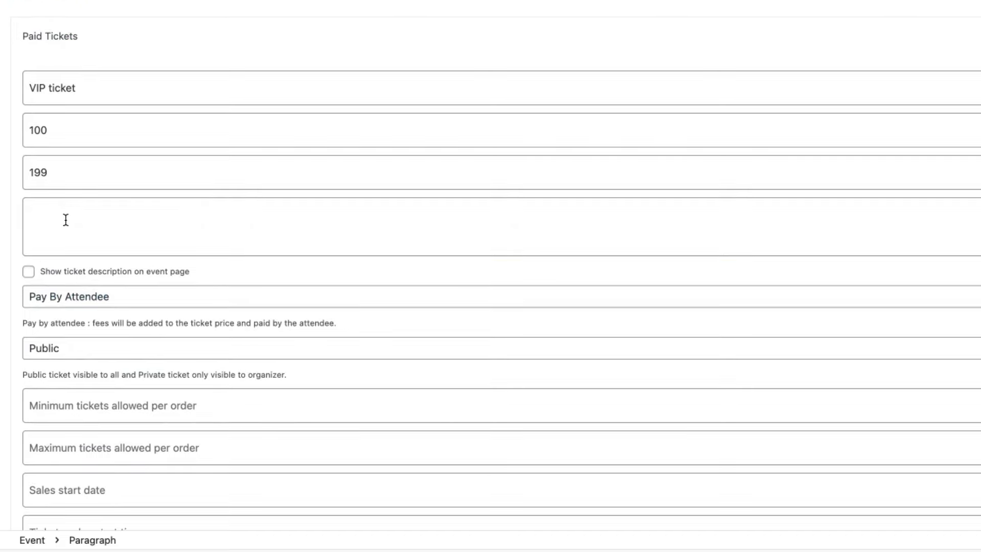
pyautogui.click(107, 210)
pyautogui.write('Auctor massa dignissim congue iaculis torquent sodales porta nascetur vivamus ullamcorper ornare sociis, eleifend aliquam platea egestas luctus dui dis vel senectus cursus.')
pyautogui.click(40, 211)
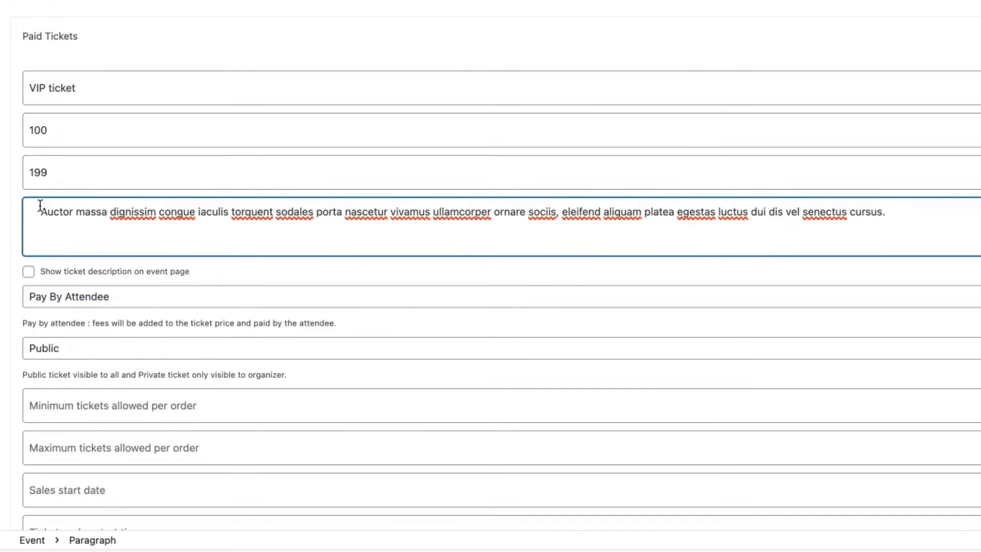
pyautogui.press('BackSpace')
pyautogui.press('BackSpace')
pyautogui.press('BackSpace')
pyautogui.press('BackSpace')
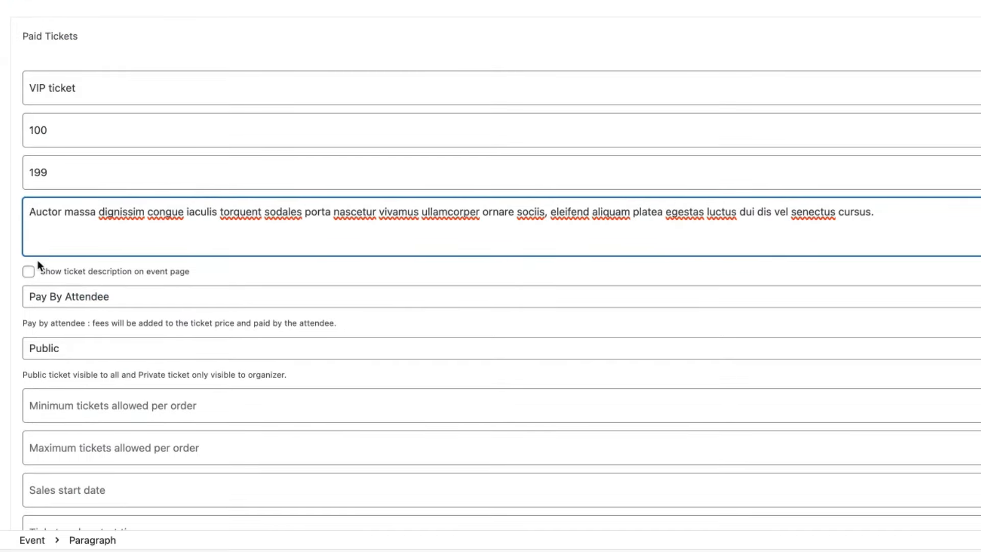
pyautogui.click(28, 271)
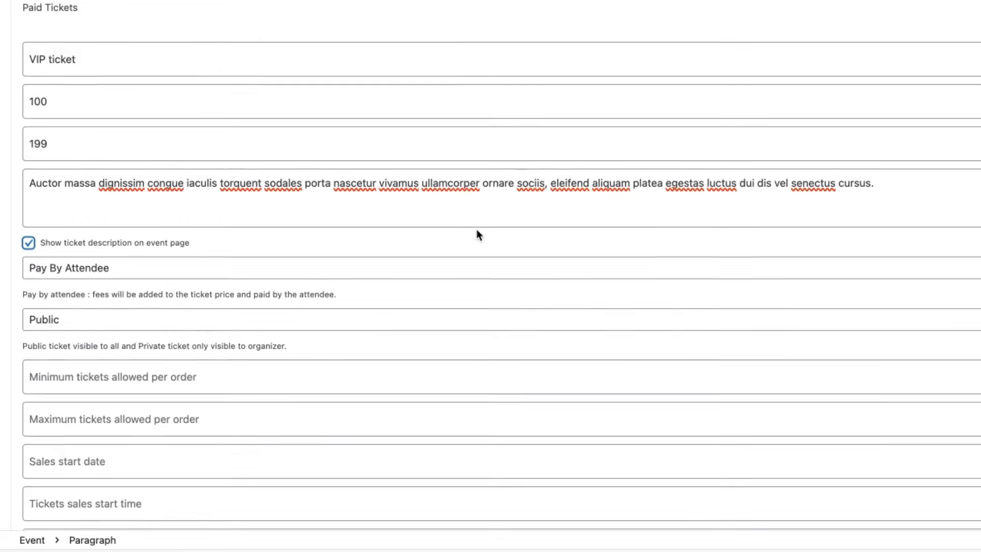
# - Limit VIP ticket orders to a minimum of 1 and a maximum of 5 tickets
pyautogui.scroll(-3, 477, 229)
pyautogui.click(138, 317)
pyautogui.write('1')
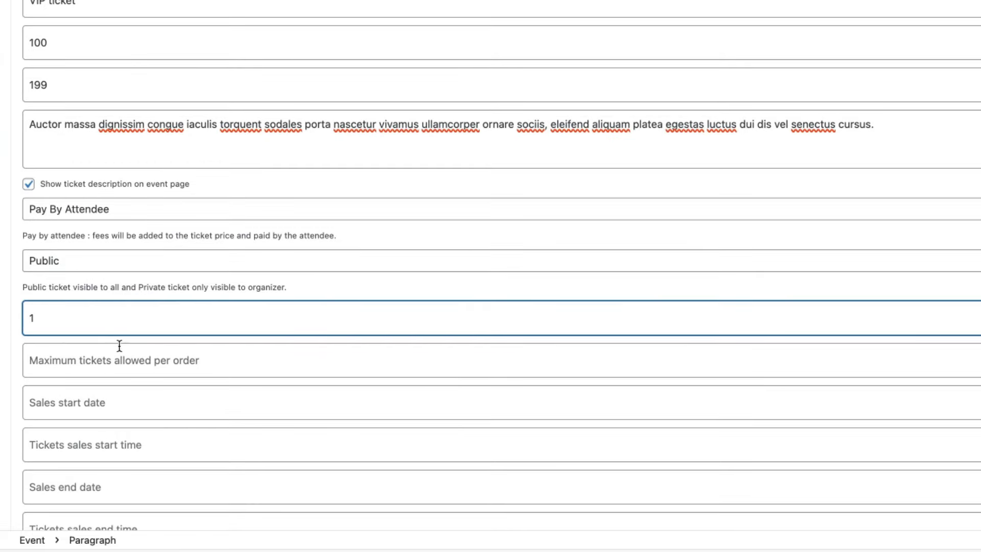
pyautogui.click(81, 371)
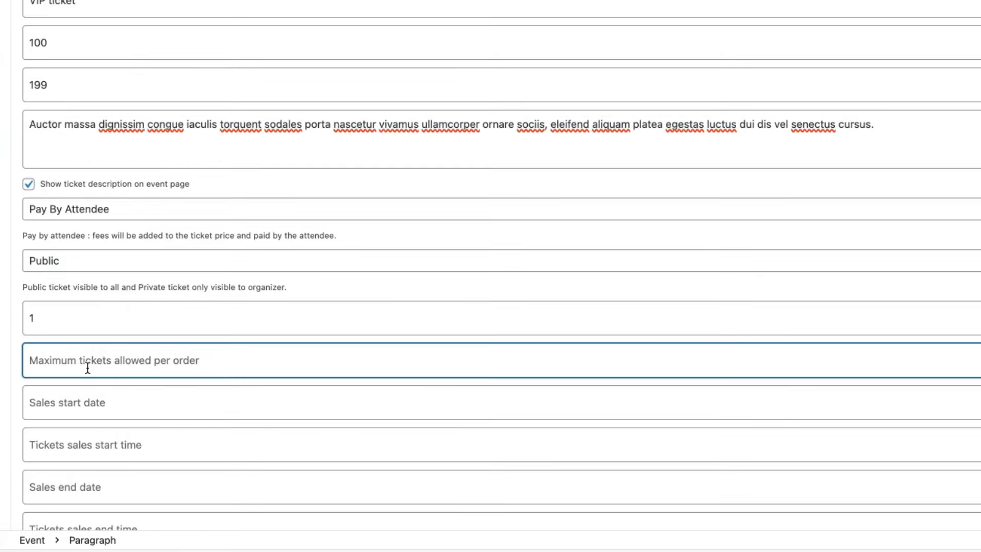
pyautogui.write('5')
# - Set the VIP ticket's sales start date to 22/03/2024 and its sales start time to 00:00
pyautogui.scroll(-3, 102, 306)
pyautogui.click(125, 257)
pyautogui.click(138, 397)
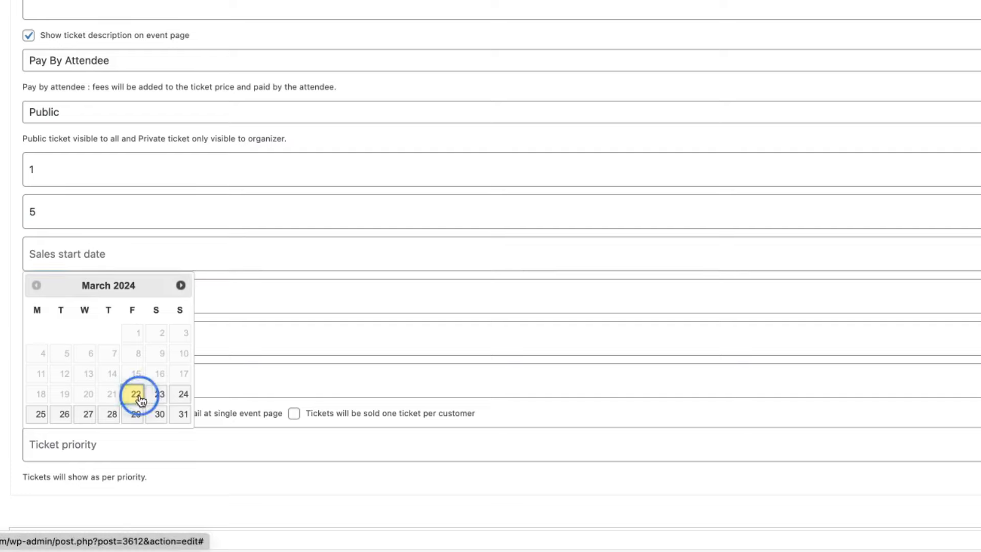
pyautogui.click(72, 295)
pyautogui.click(51, 322)
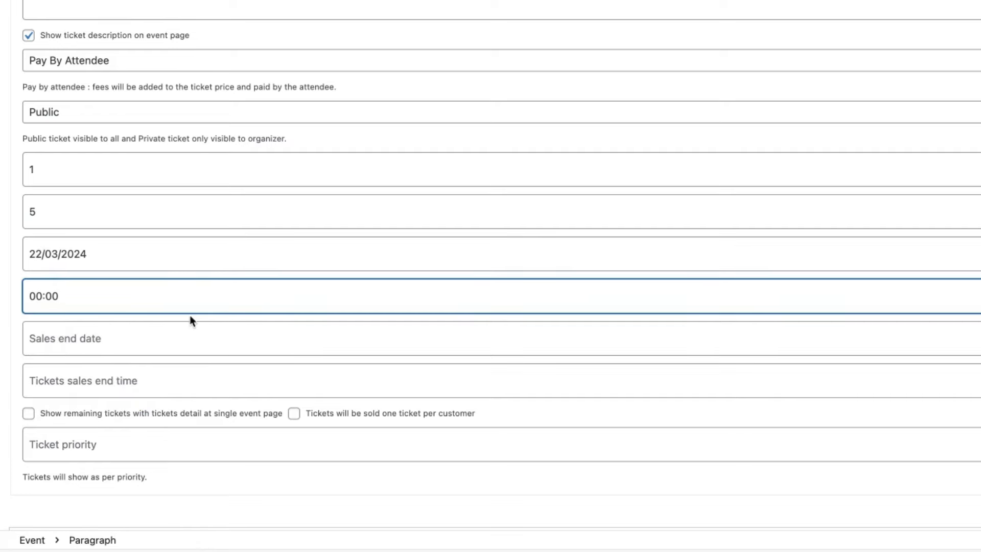
# - End VIP ticket sales on 26/03/2024 at 17:00 and enable showing the remaining tickets on the single event page
pyautogui.click(78, 339)
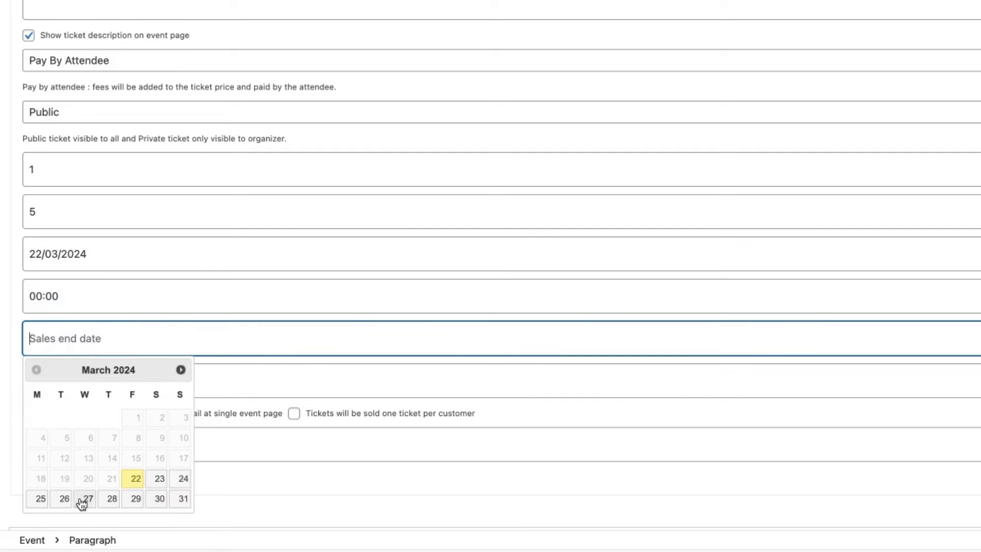
pyautogui.click(63, 498)
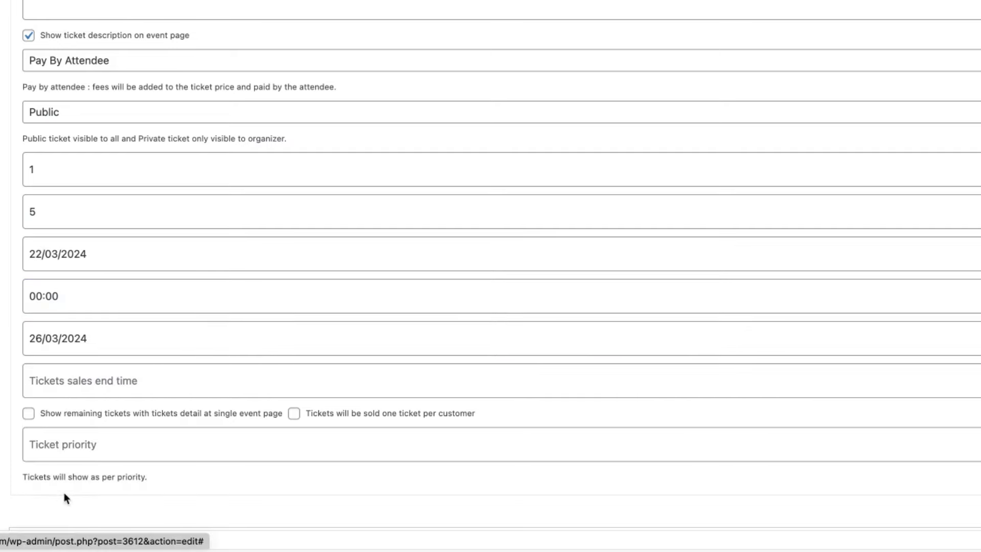
pyautogui.click(83, 378)
pyautogui.moveTo(81, 406); pyautogui.dragTo(70, 478)
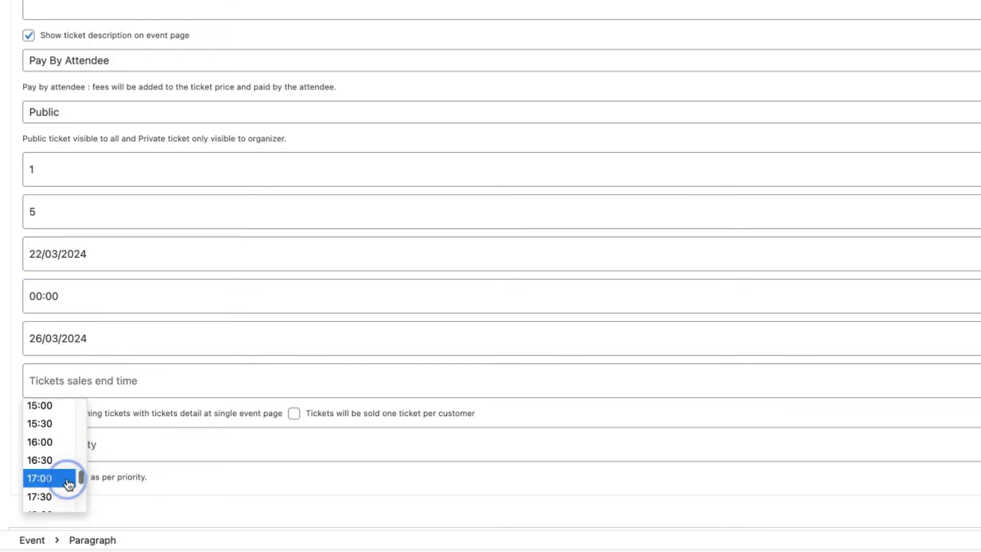
pyautogui.click(31, 480)
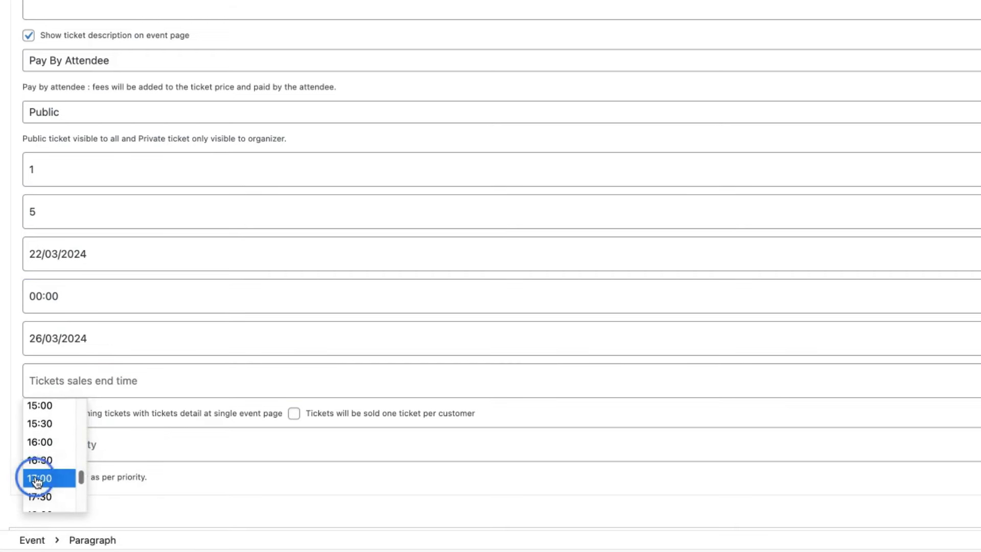
pyautogui.click(4, 331)
pyautogui.scroll(-3, 4, 332)
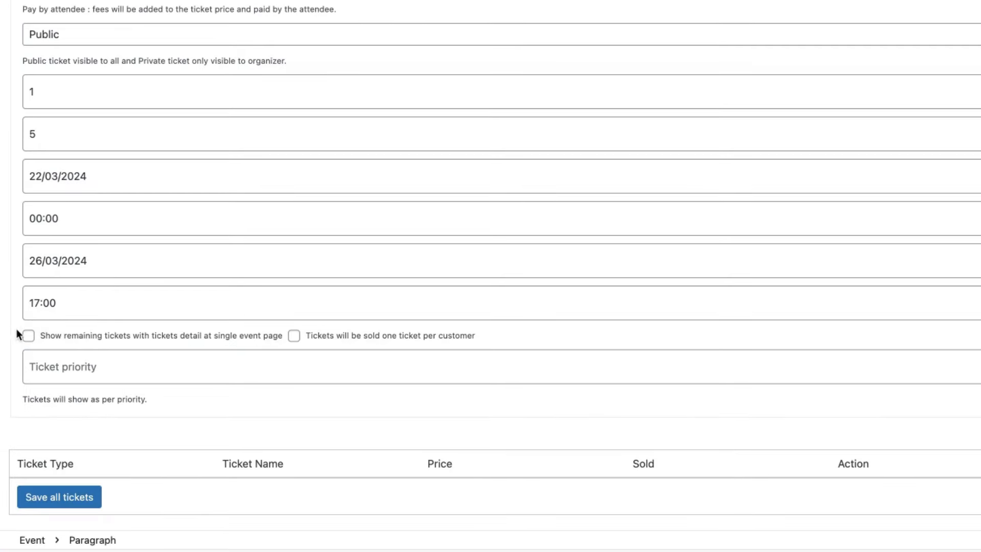
pyautogui.click(26, 335)
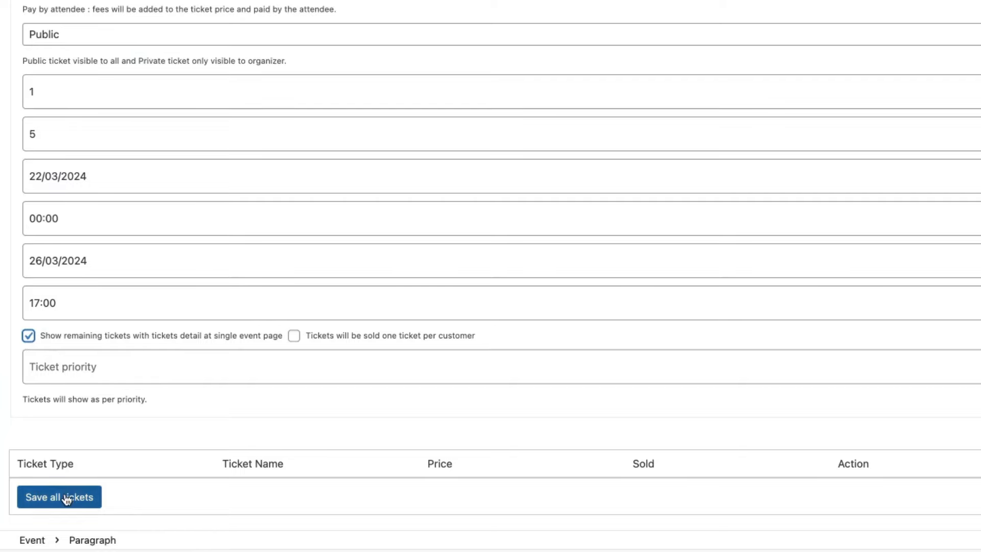
# - Add a second paid ticket named "Regular ticket" with 5000 tickets available
pyautogui.scroll(12, 212, 344)
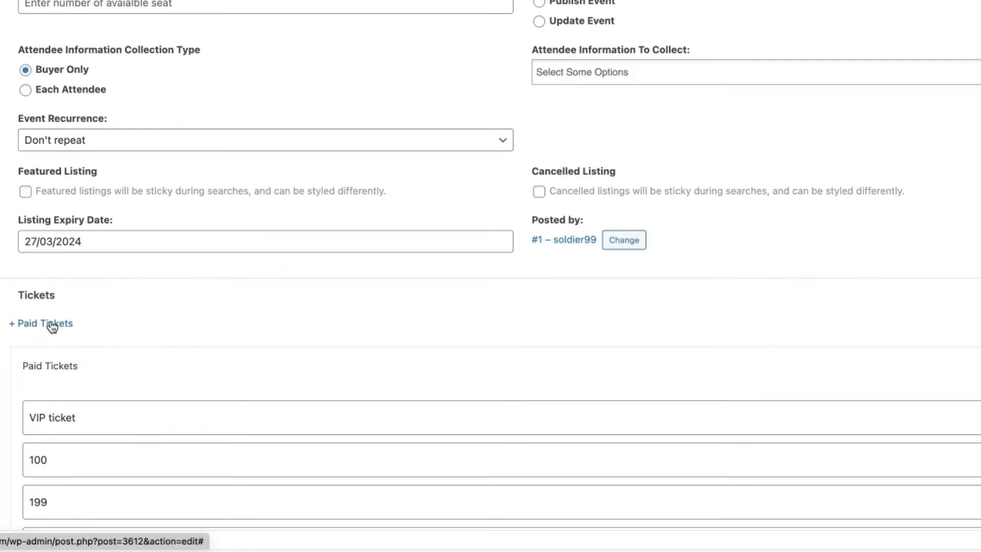
pyautogui.click(52, 327)
pyautogui.scroll(-12, 93, 285)
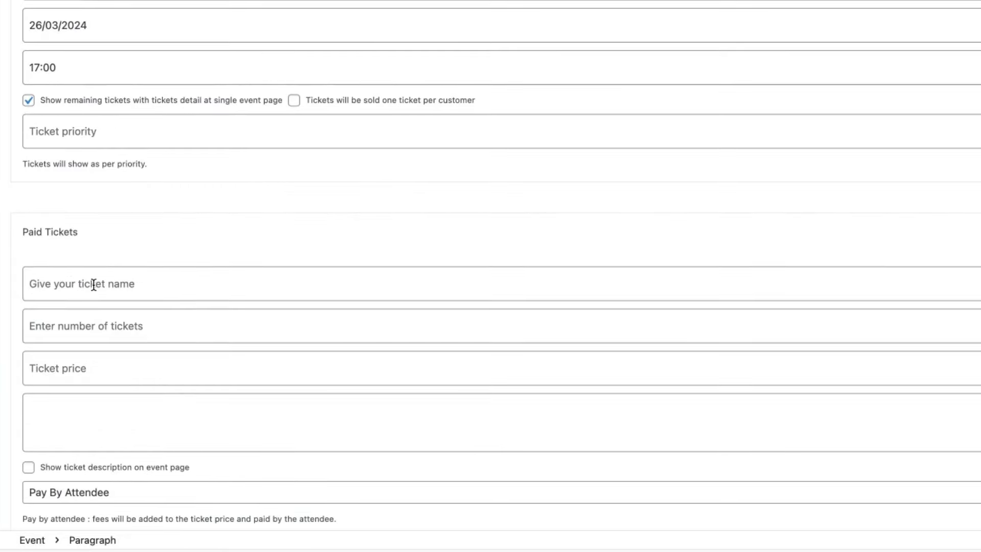
pyautogui.click(94, 285)
pyautogui.write('Regula')
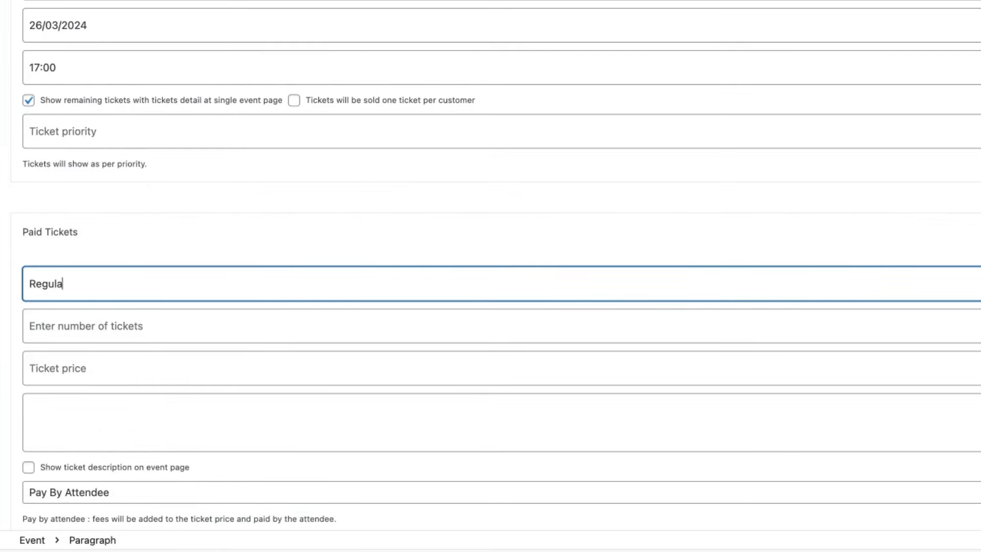
pyautogui.write('r ticket')
pyautogui.click(72, 317)
pyautogui.write('5000')
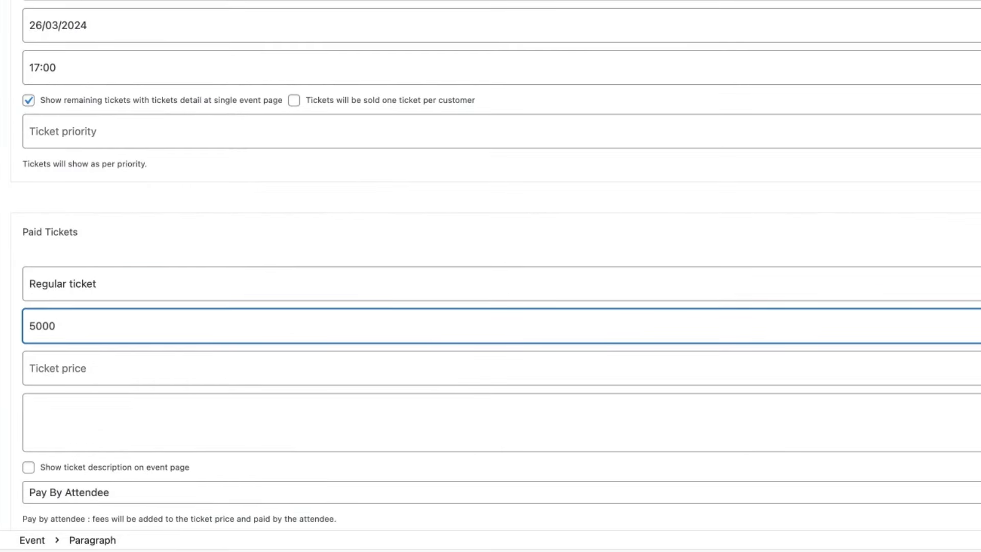
# - Price the regular ticket at 65 and show its placeholder description starting "Phasellus quisque taciti" on the event page
pyautogui.click(155, 363)
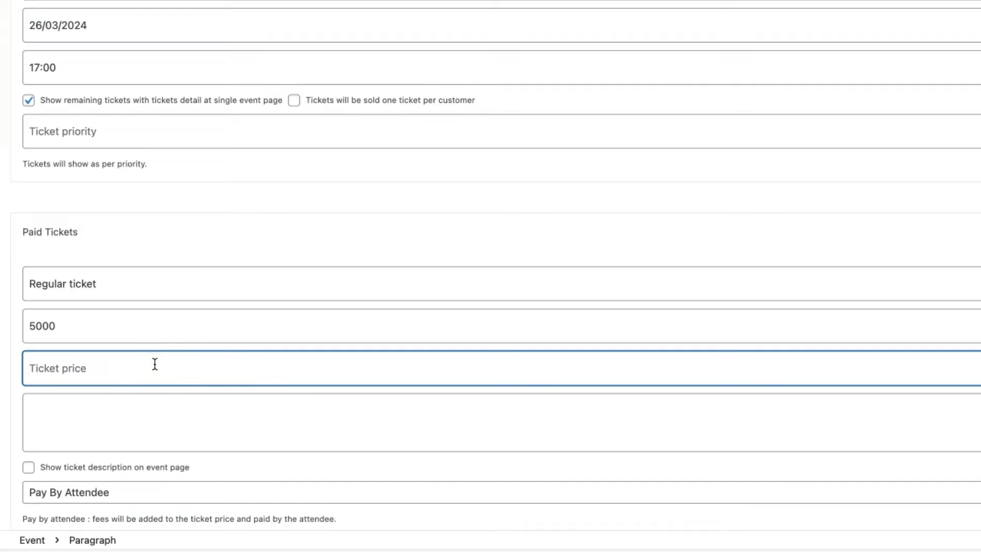
pyautogui.write('65')
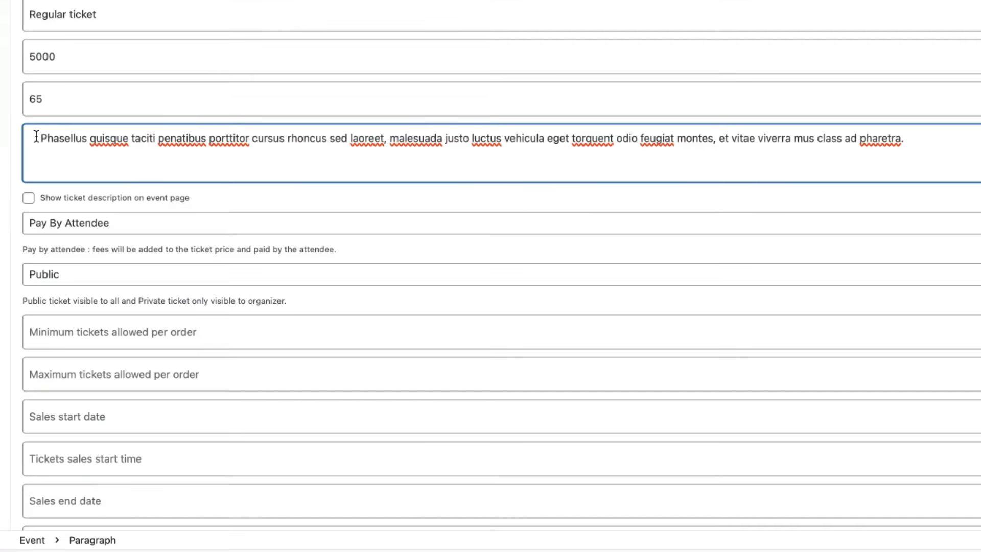
pyautogui.click(28, 197)
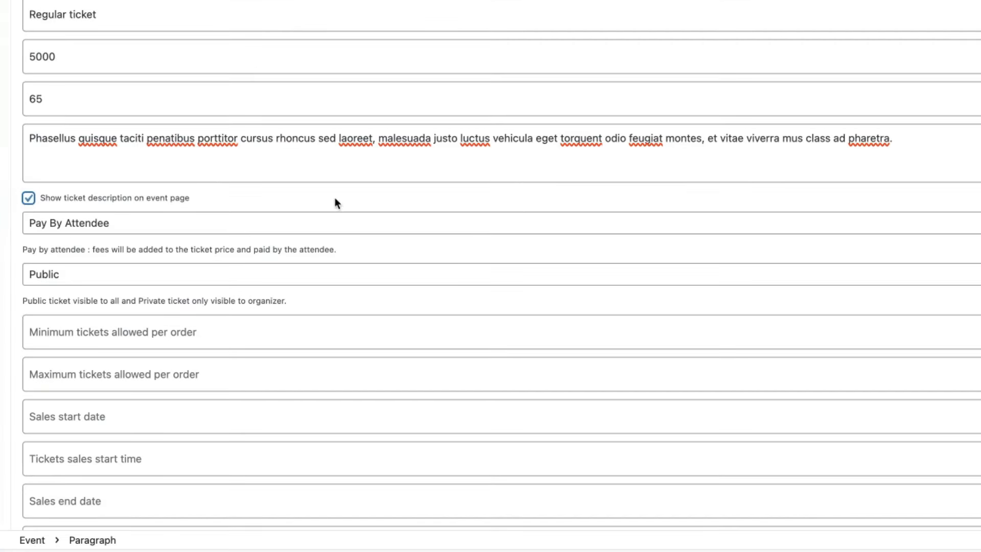
# - Limit regular ticket orders to a minimum of 1 and a maximum of 10 tickets
pyautogui.click(103, 330)
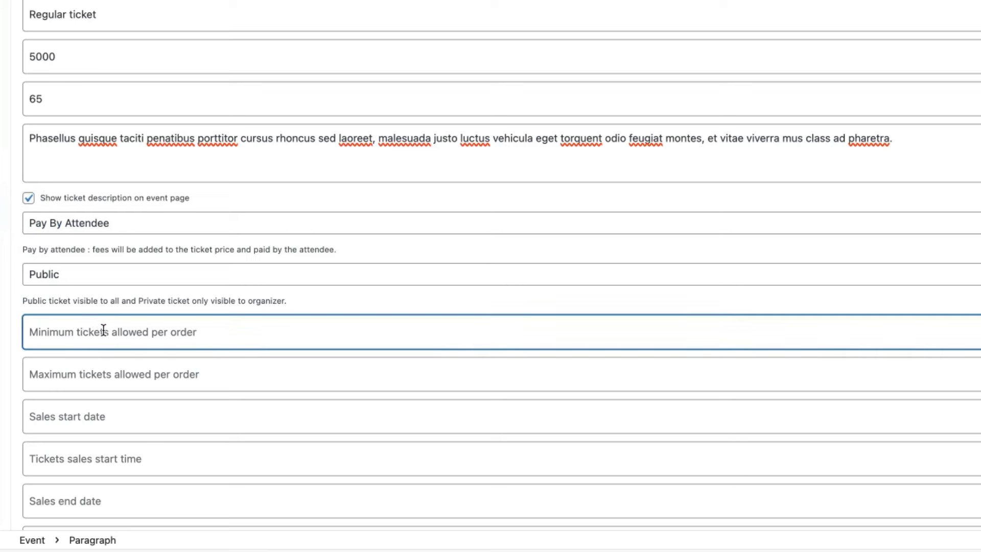
pyautogui.write('1')
pyautogui.click(62, 370)
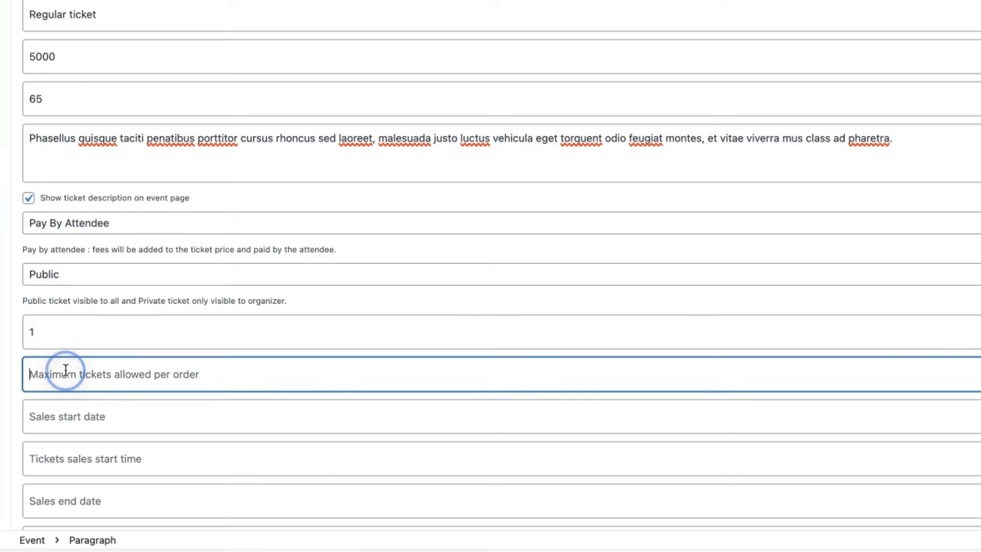
pyautogui.write('10')
# - Set the regular ticket's sales start date to 22/03/2024 and its sales start time to 00:00
pyautogui.press('Tab')
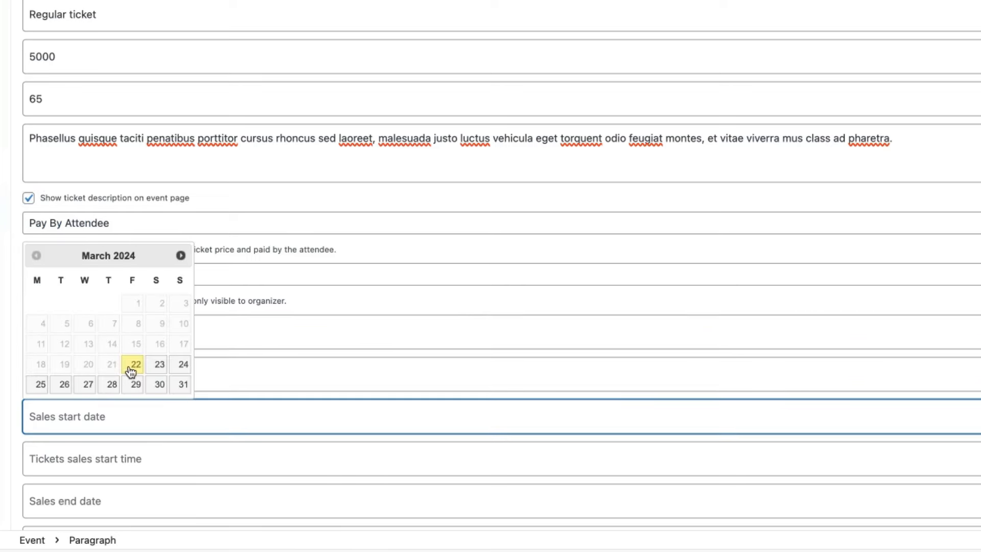
pyautogui.click(131, 371)
pyautogui.click(83, 459)
pyautogui.click(47, 342)
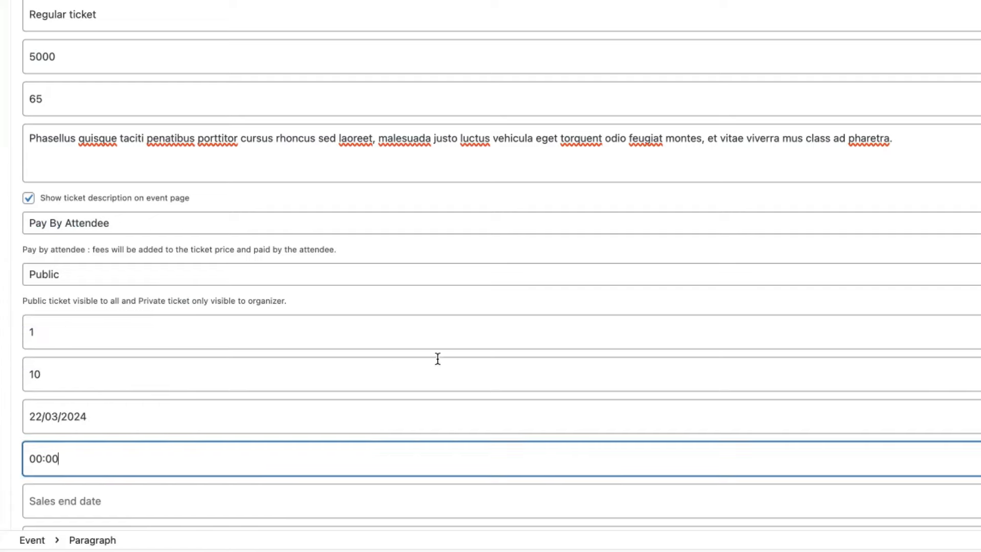
# - End regular ticket sales on 26/03/2024 at 17:00 and enable showing the remaining tickets on the single event page
pyautogui.scroll(-5, 438, 357)
pyautogui.click(85, 271)
pyautogui.click(64, 430)
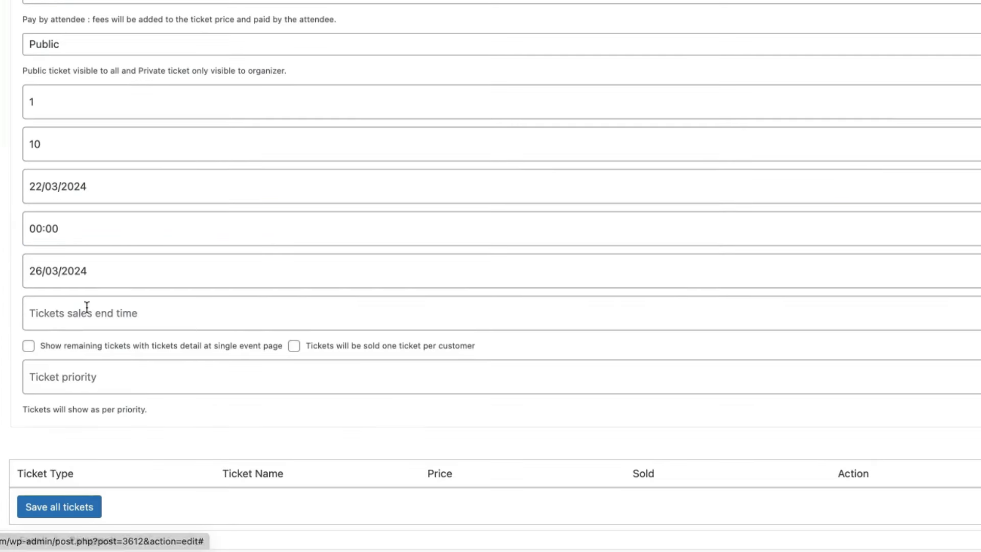
pyautogui.click(83, 314)
pyautogui.scroll(-10, 66, 370)
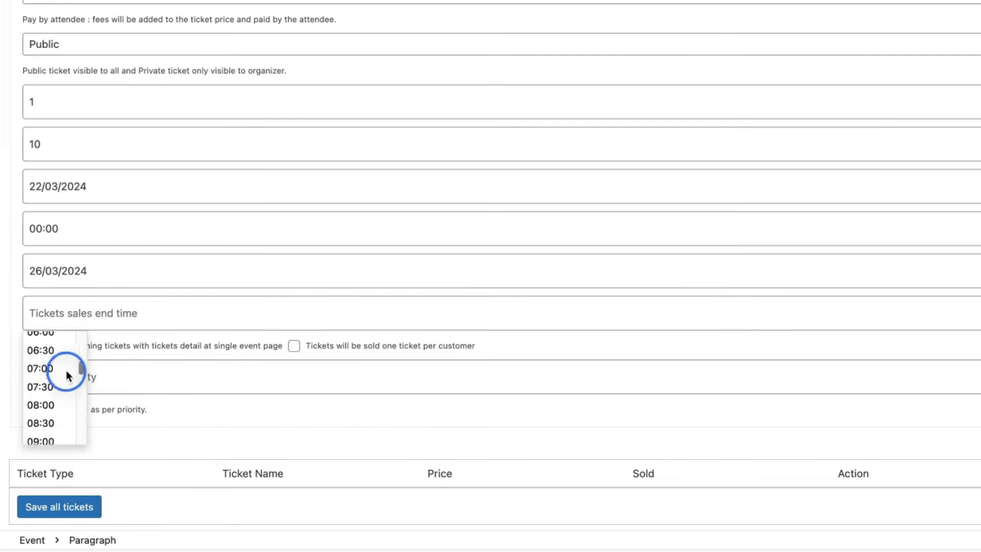
pyautogui.scroll(-3, 65, 407)
pyautogui.click(66, 408)
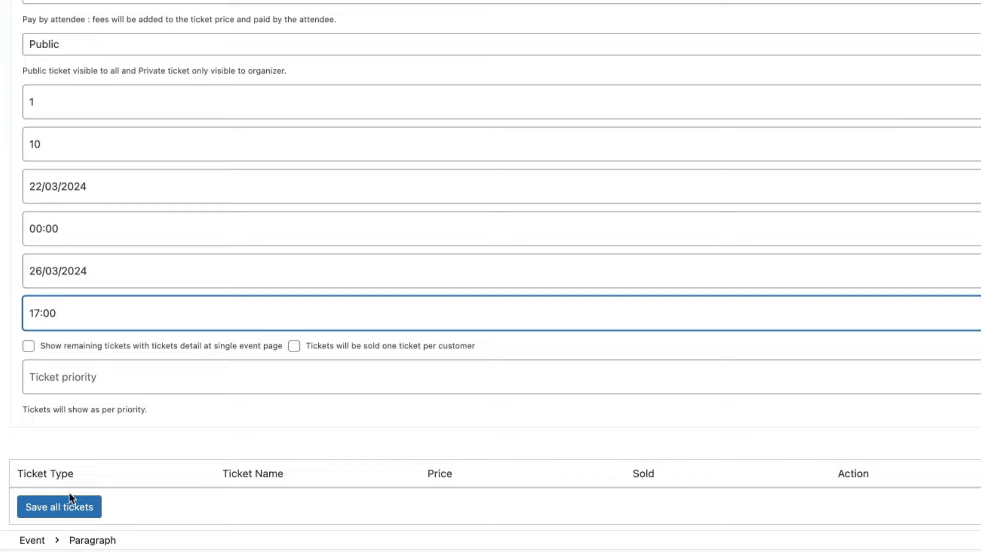
pyautogui.click(30, 346)
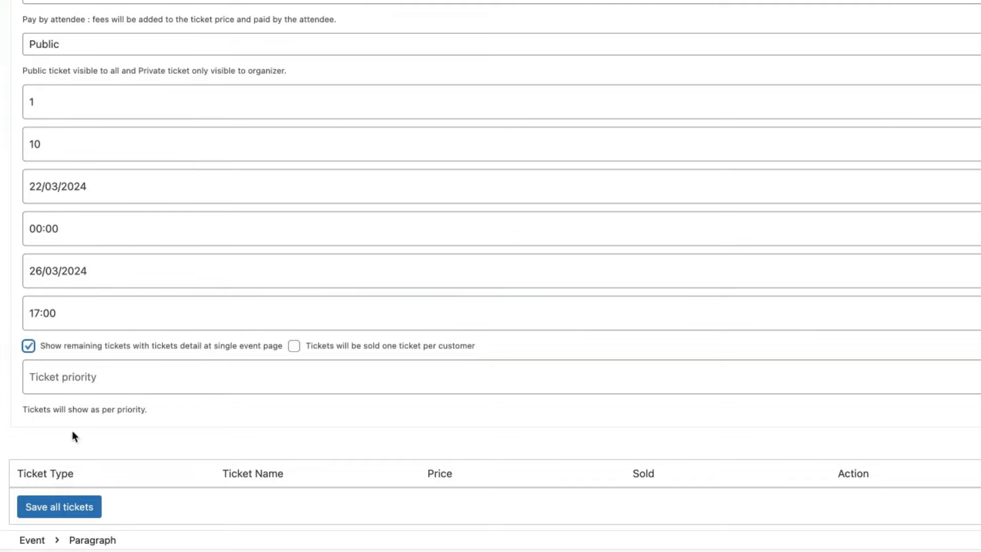
# - Save both paid tickets and publish the event
pyautogui.click(68, 511)
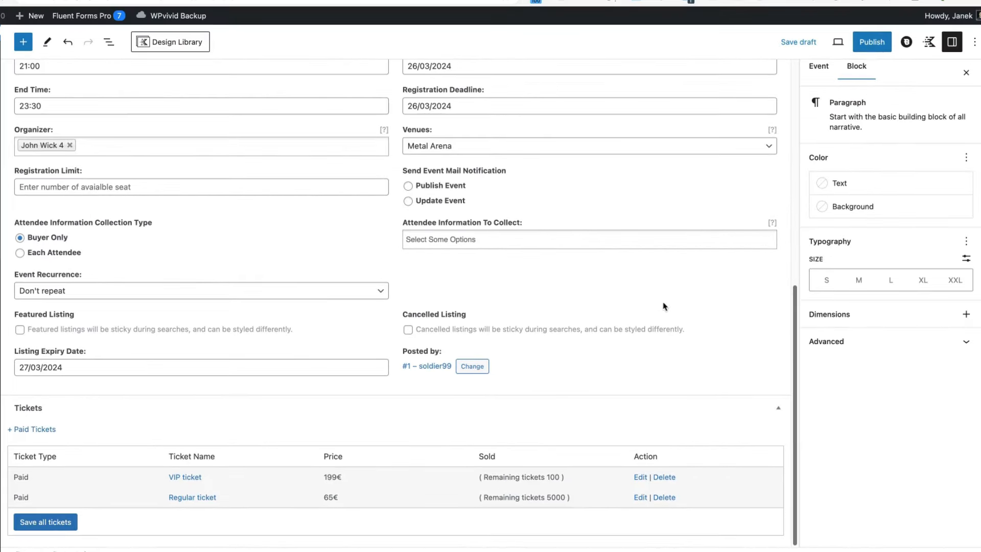
pyautogui.click(980, 0)
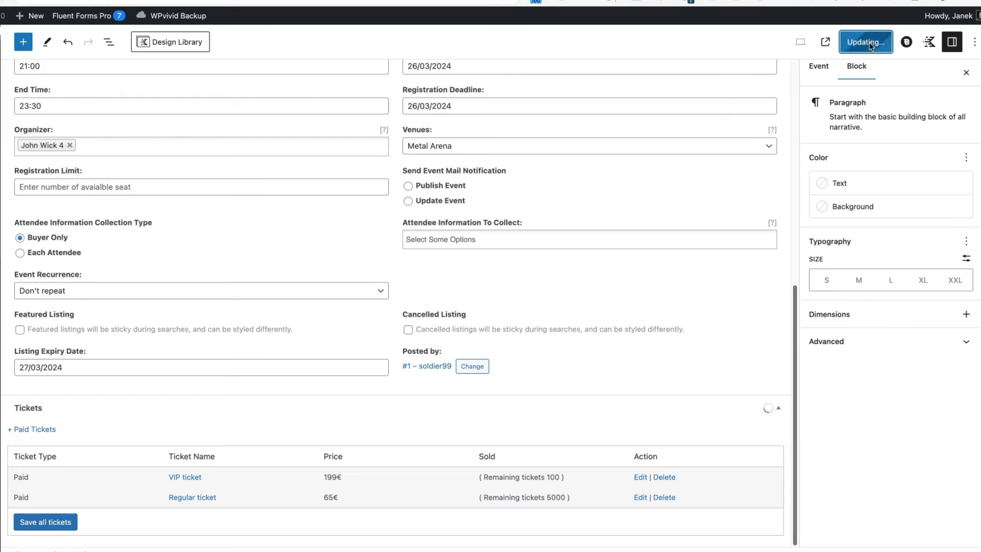
# - Assign the event type Concert or Performance and the category Performing & Visual Arts, and update the event
pyautogui.click(819, 69)
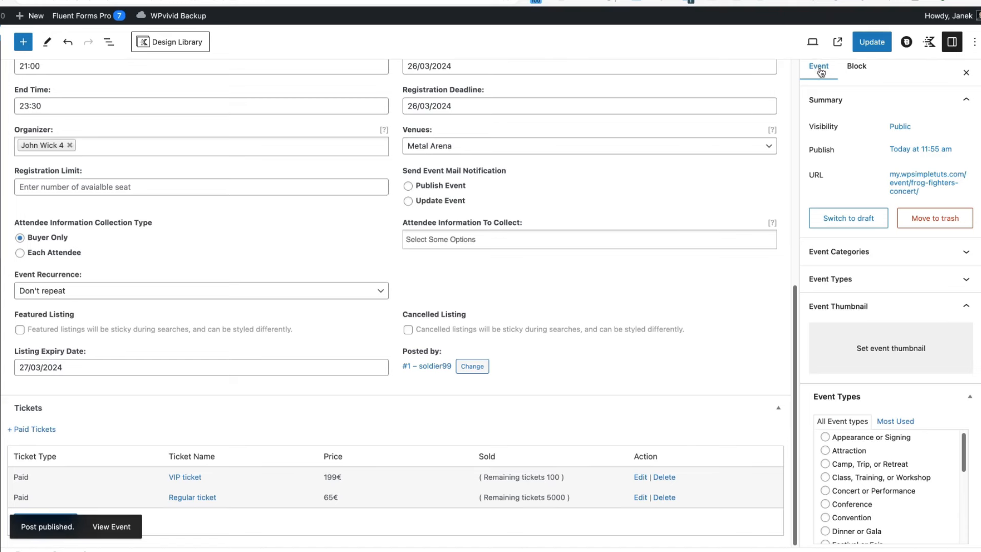
pyautogui.scroll(-3, 894, 322)
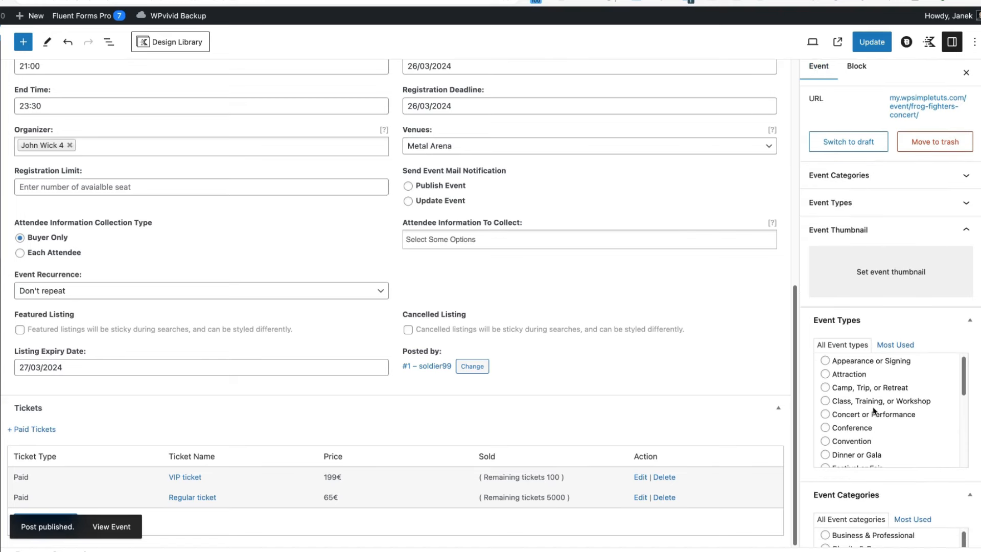
pyautogui.click(826, 415)
pyautogui.scroll(-10, 957, 400)
pyautogui.scroll(-3, 916, 464)
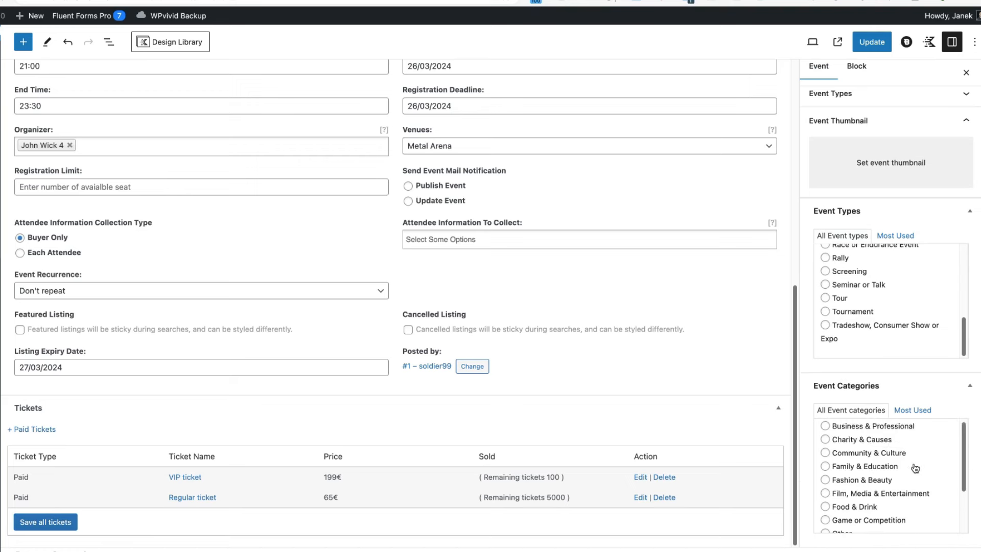
pyautogui.scroll(1, 916, 465)
pyautogui.scroll(-3, 916, 466)
pyautogui.click(826, 486)
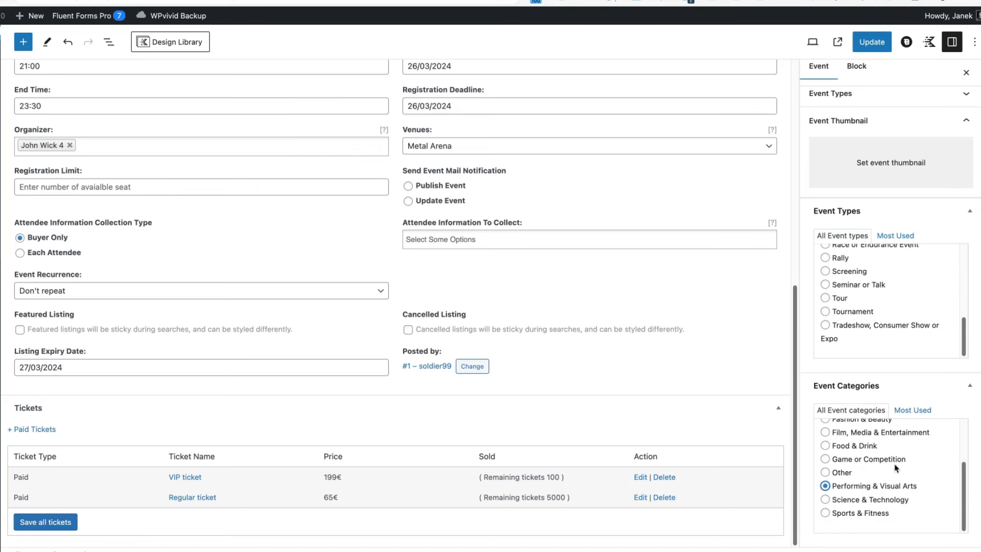
pyautogui.click(872, 42)
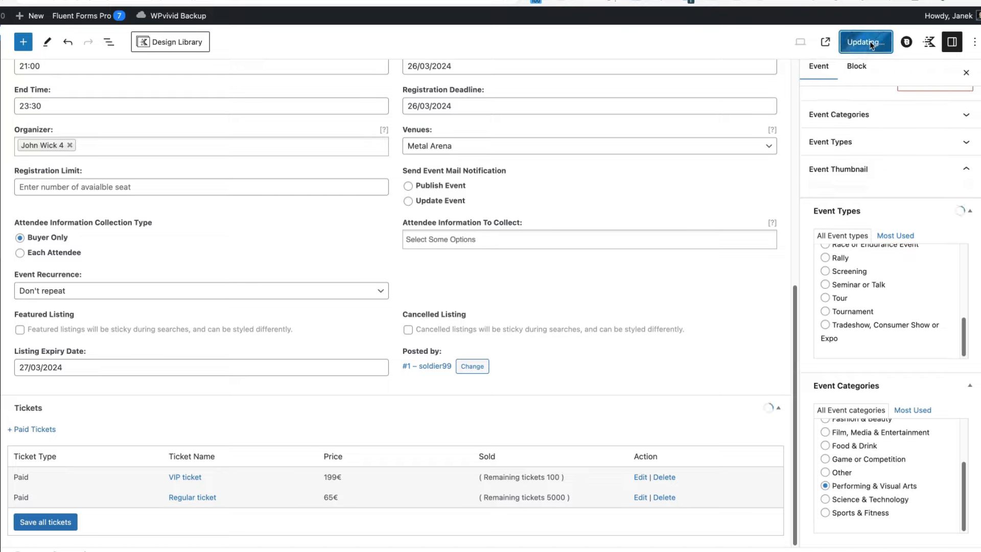
# - View the published concert page with its ticket information, and open the list of all WooCommerce products
pyautogui.click(826, 42)
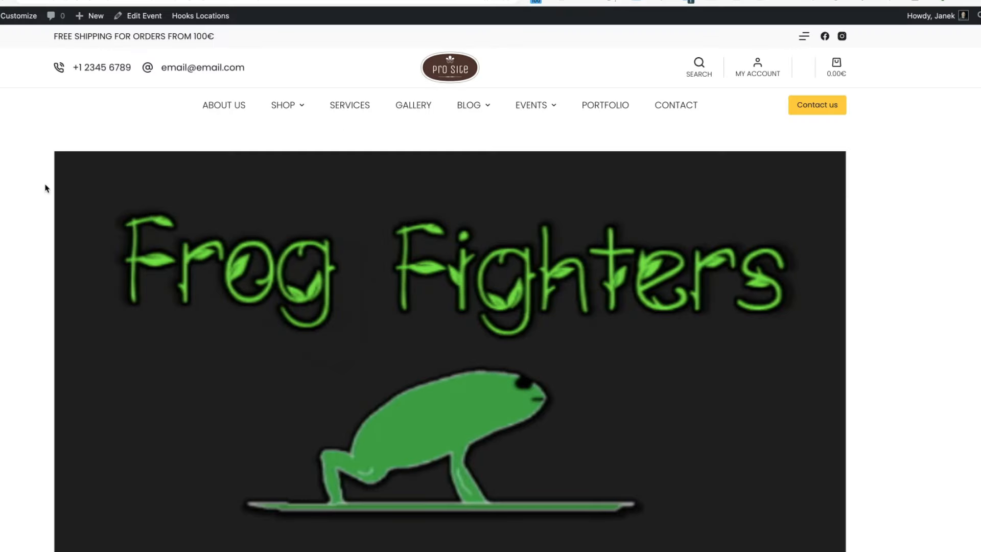
pyautogui.scroll(-10, 46, 190)
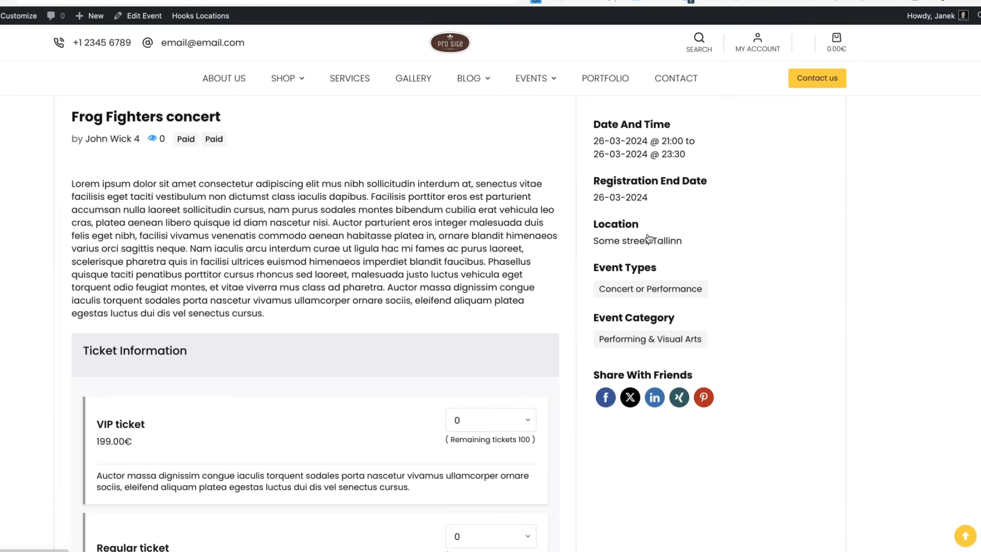
pyautogui.scroll(-3, 313, 293)
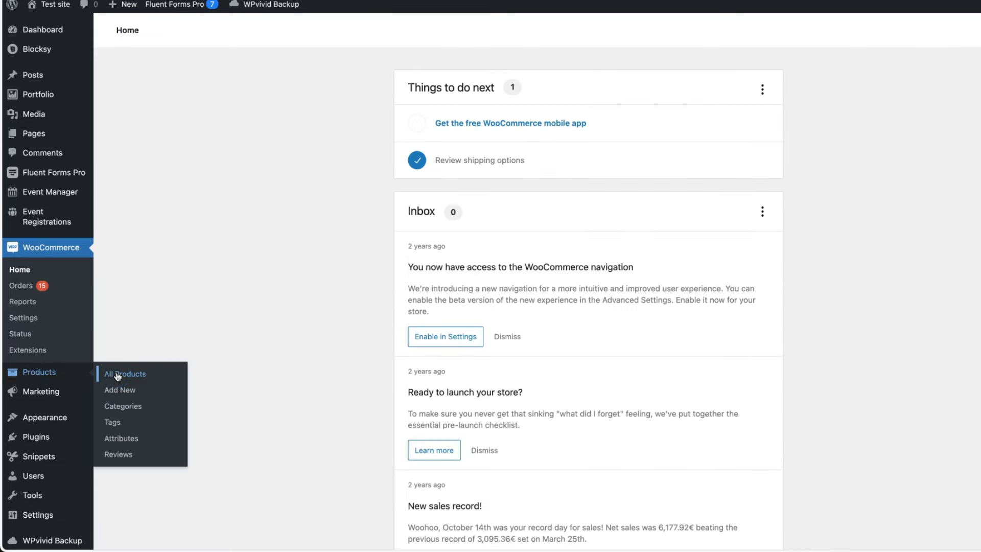
pyautogui.click(118, 376)
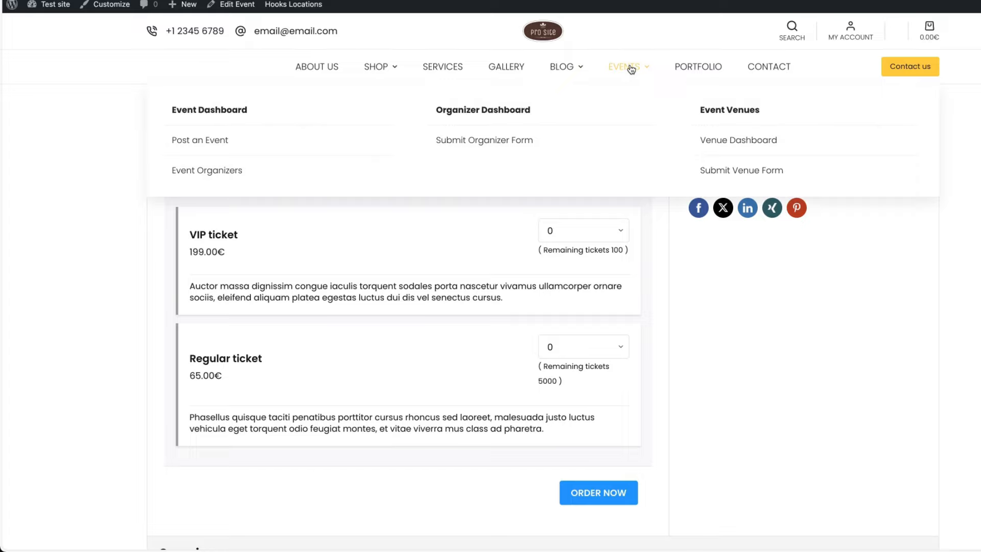
# - Open the Frog Fighters concert from the site's Events page
pyautogui.click(629, 66)
pyautogui.scroll(-5, 84, 232)
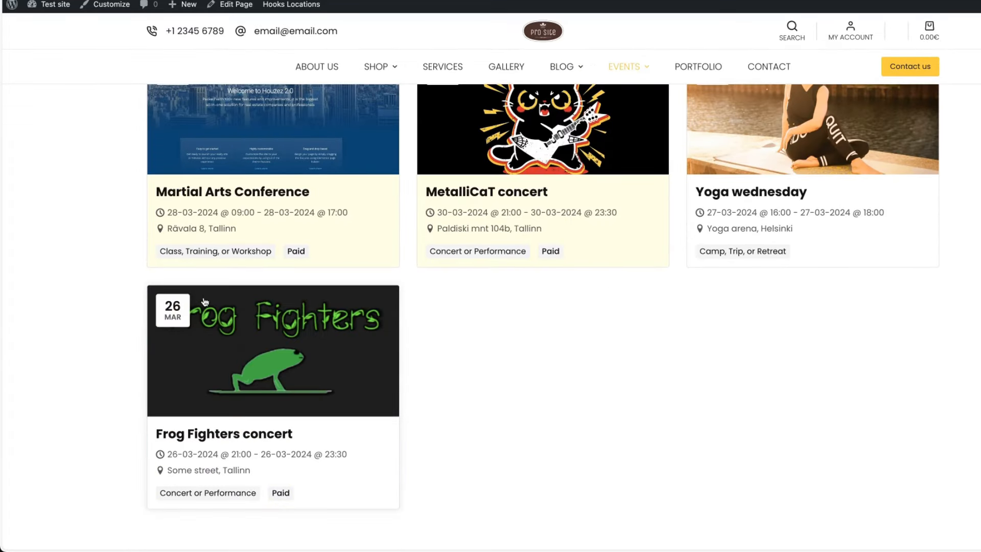
pyautogui.click(255, 341)
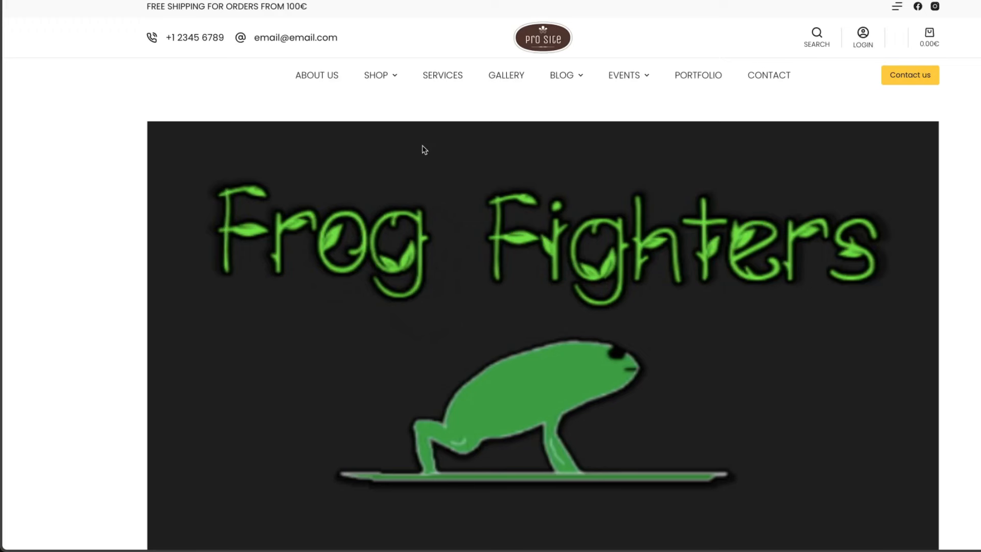
# - Order one VIP ticket from the concert page's ticket information as a logged-out visitor
pyautogui.scroll(-10, 424, 150)
pyautogui.scroll(3, 417, 166)
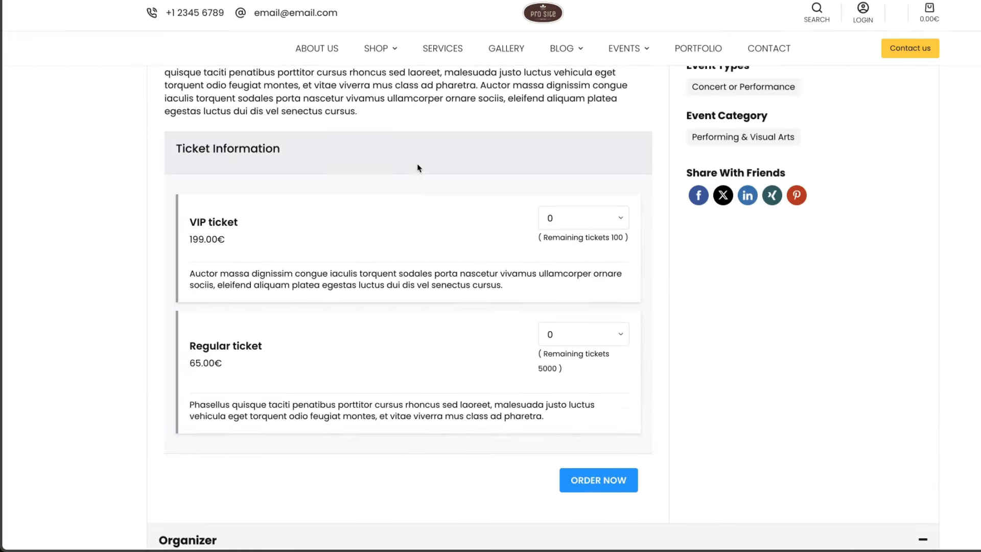
pyautogui.click(564, 225)
pyautogui.click(557, 240)
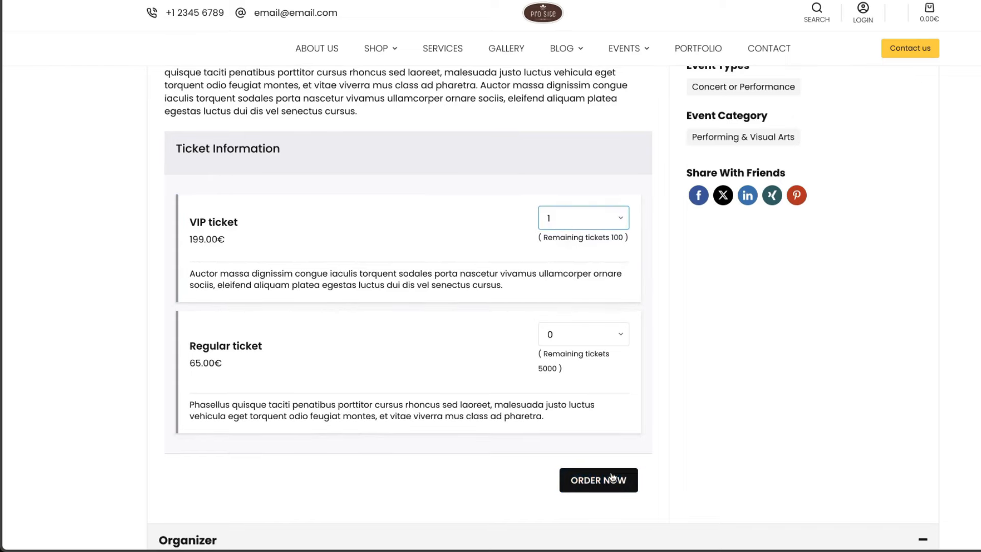
pyautogui.click(611, 479)
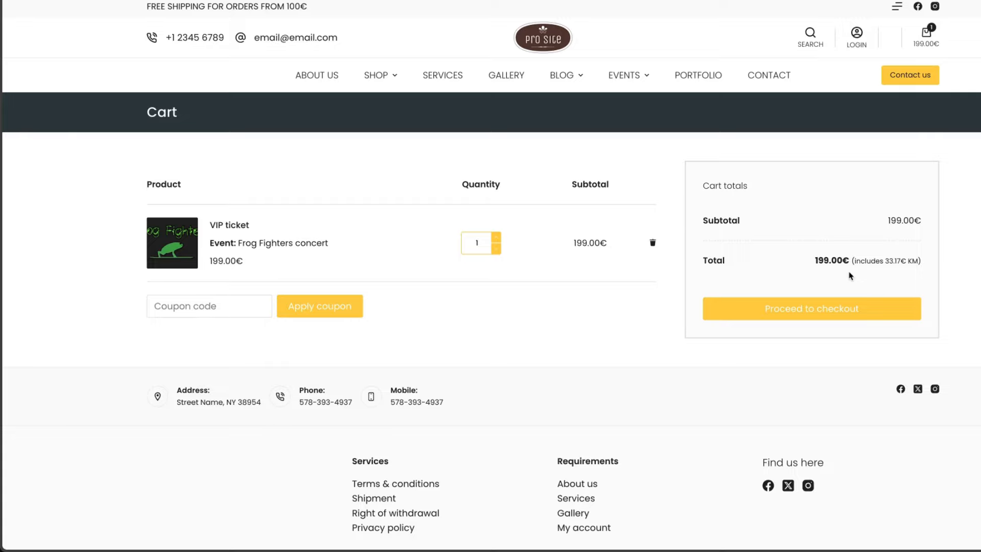
# - Proceed to checkout with the VIP ticket, agree to the terms and conditions, and place the order
pyautogui.click(815, 312)
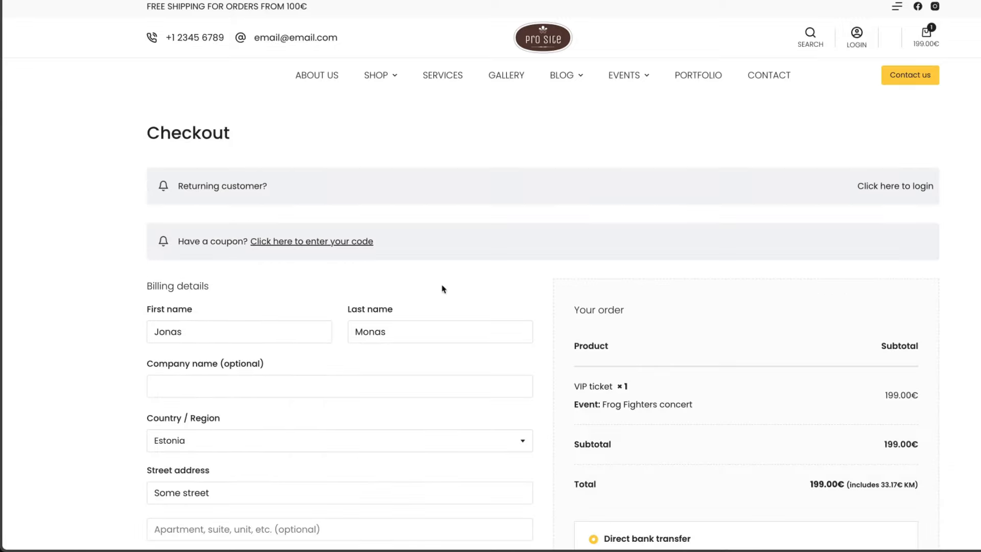
pyautogui.scroll(-6, 409, 269)
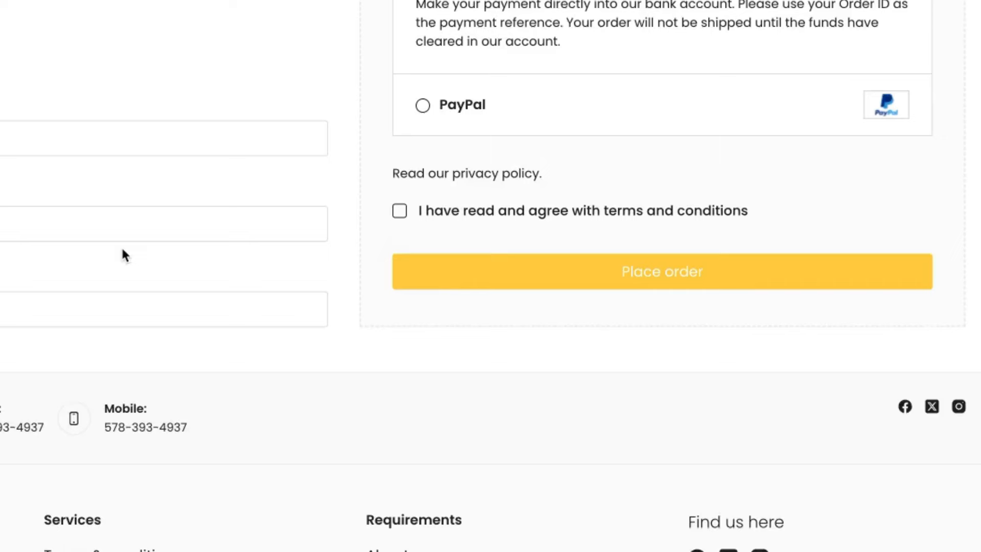
pyautogui.scroll(4, 559, 245)
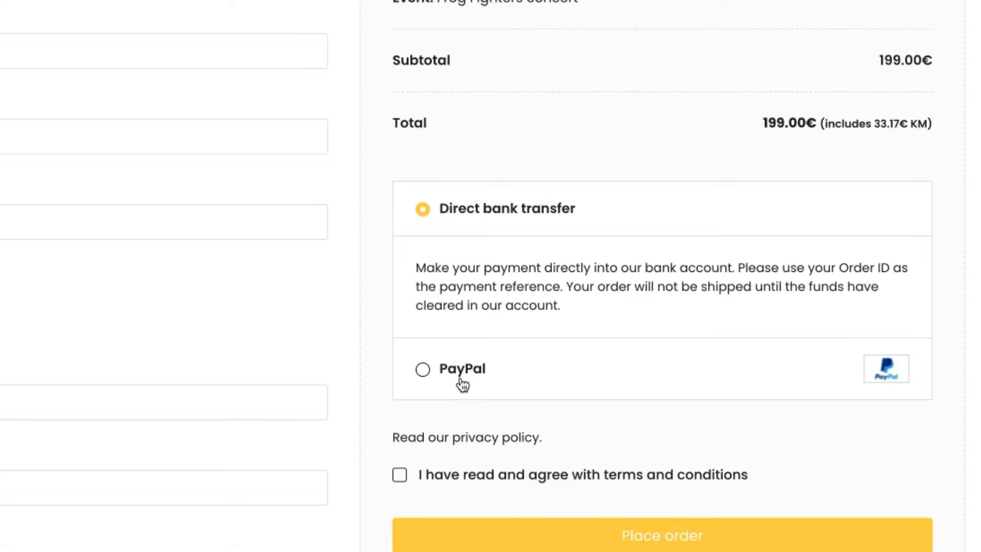
pyautogui.click(478, 478)
pyautogui.click(674, 533)
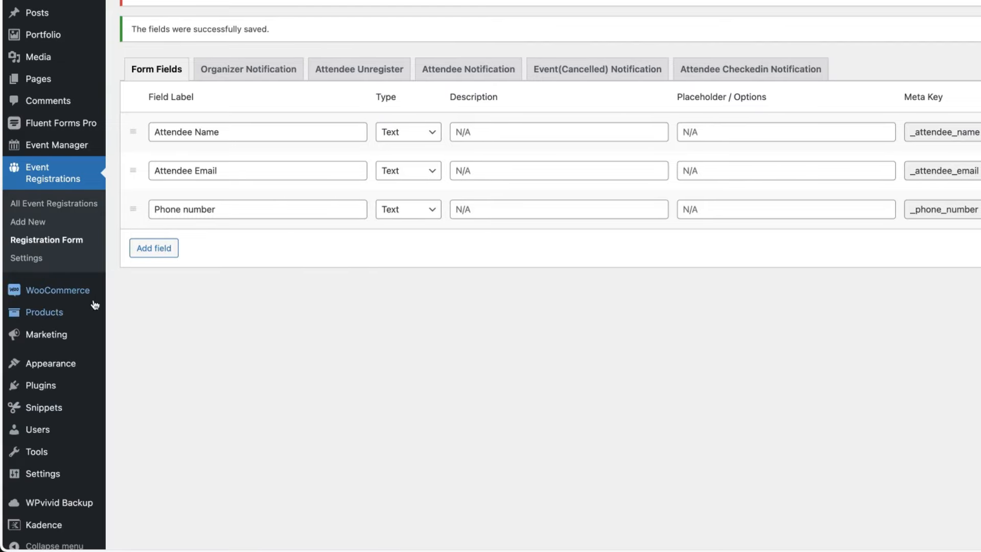
# - Open the WooCommerce orders list and check the status of the newest order
pyautogui.moveTo(56, 292)
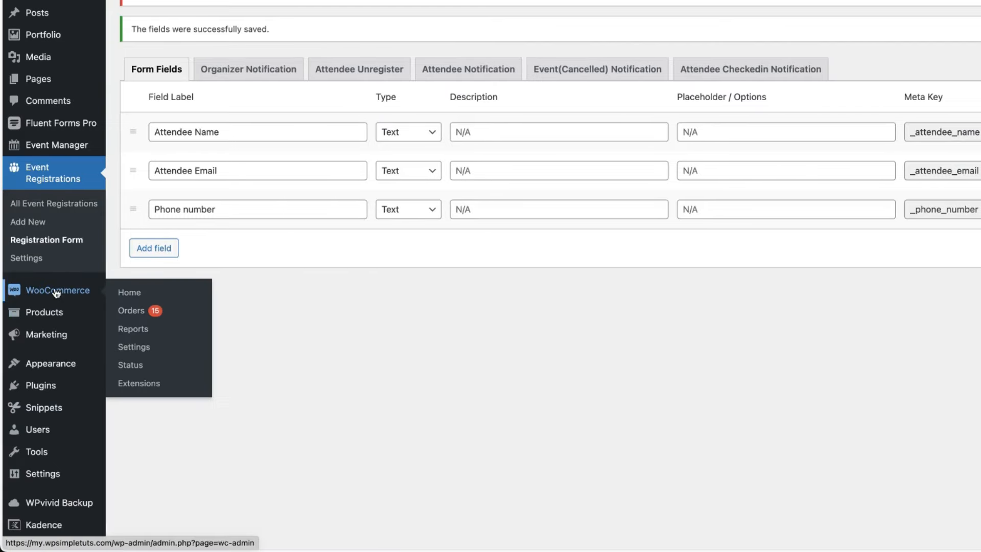
pyautogui.click(136, 313)
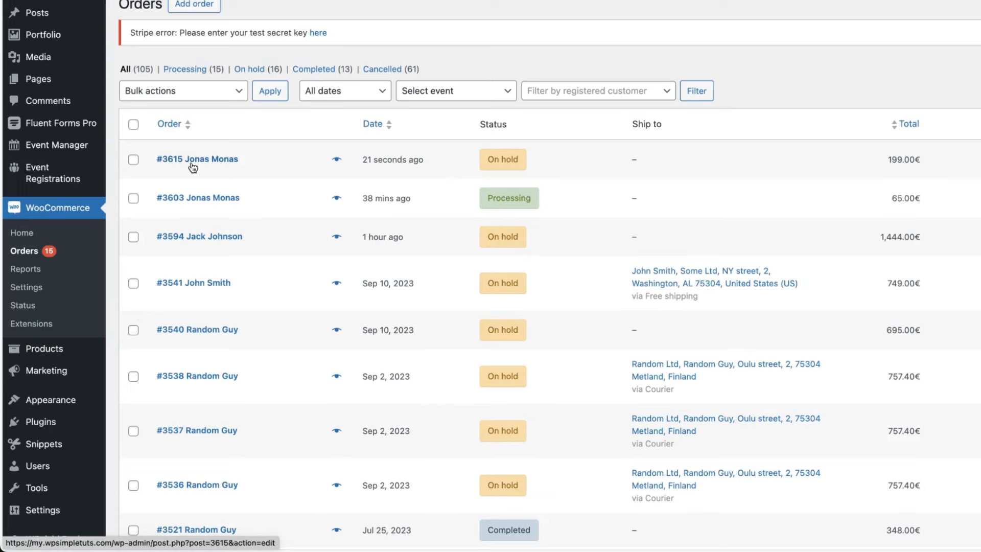
pyautogui.moveTo(494, 164)
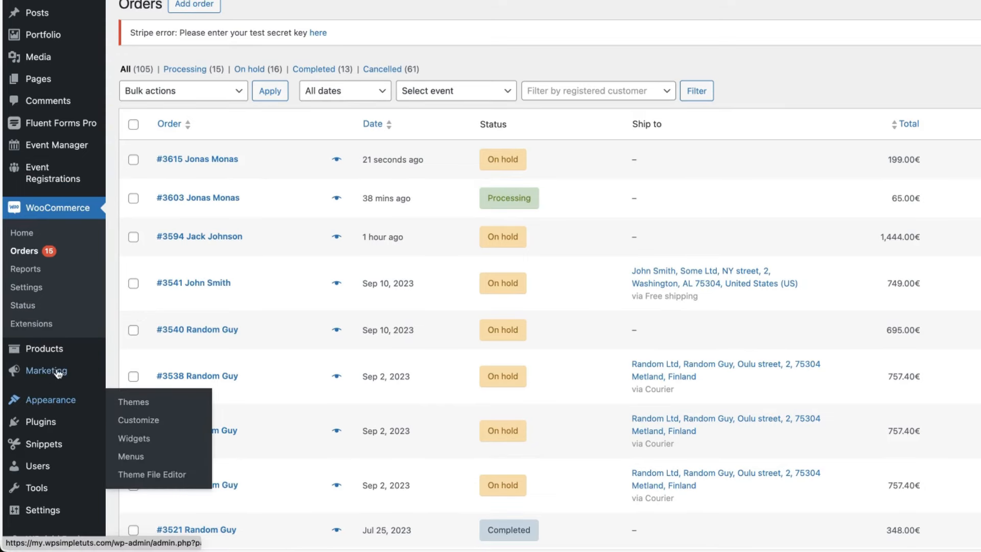
# - Open the Frog Fighters concert registration from all event registrations, set its status to Confirmed, and save it
pyautogui.moveTo(62, 180)
pyautogui.click(137, 180)
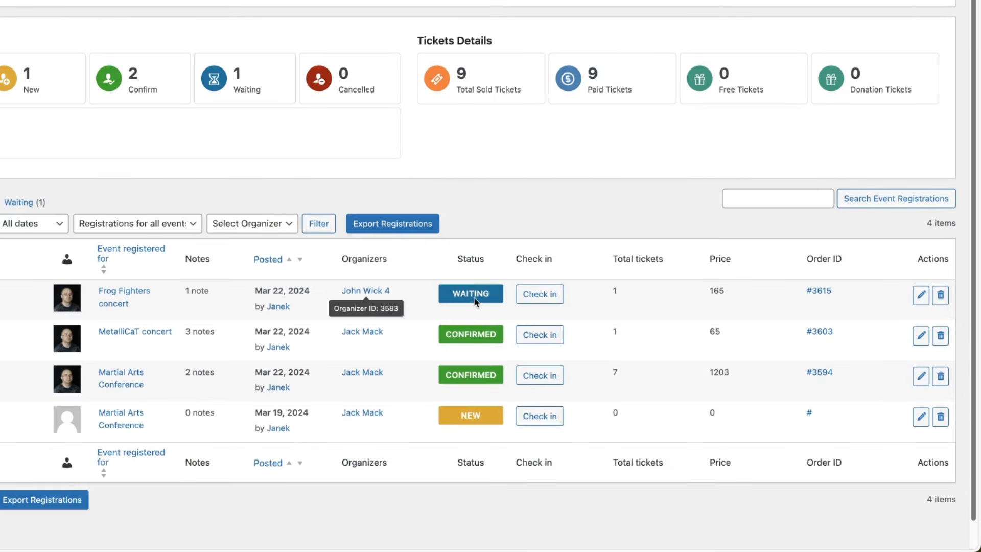
pyautogui.click(921, 295)
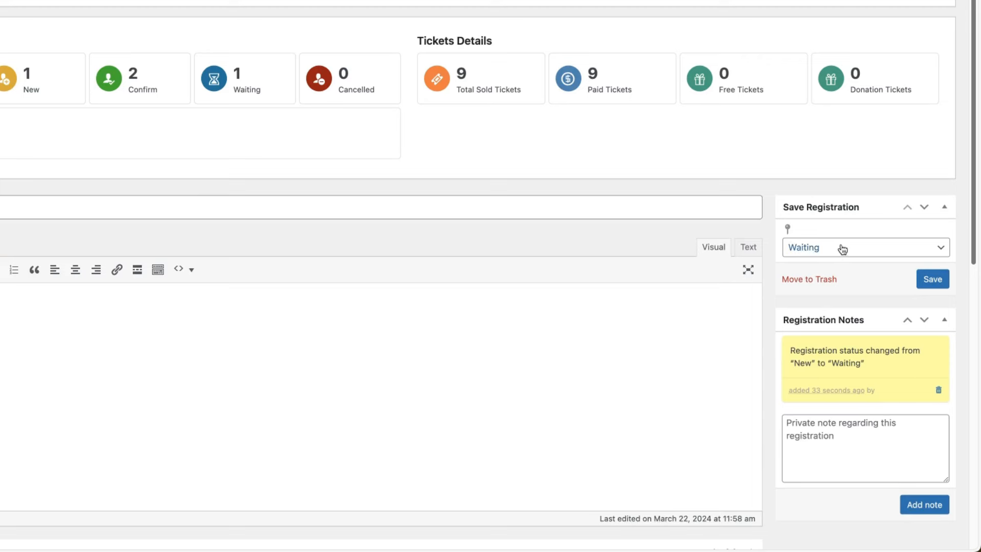
pyautogui.click(841, 247)
pyautogui.click(827, 242)
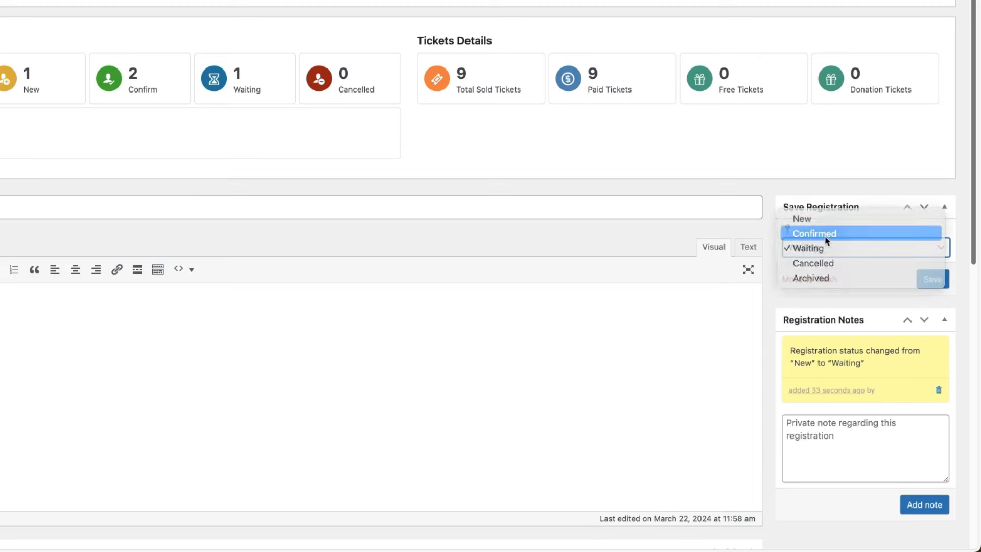
pyautogui.click(831, 230)
pyautogui.click(933, 280)
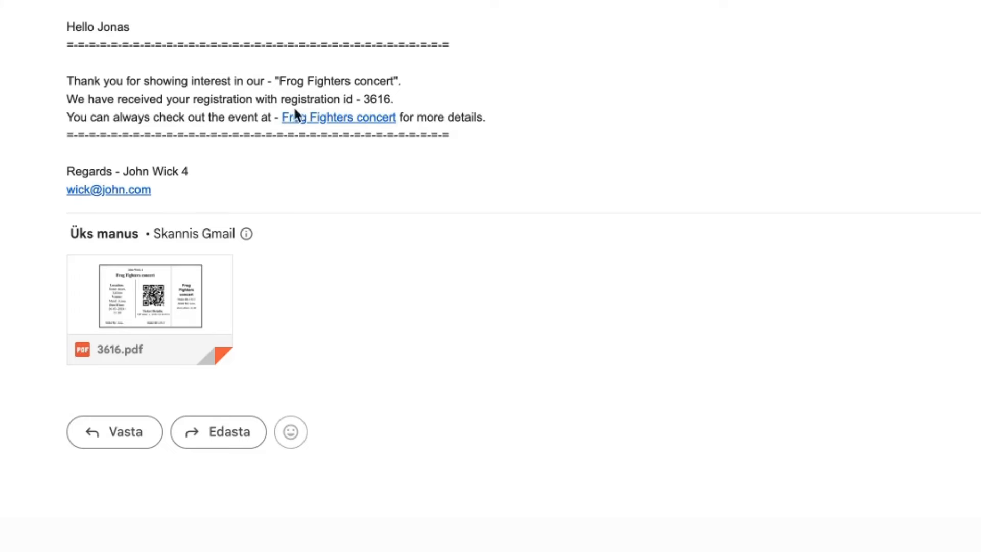
# - Switch to Gmail and open the PDF ticket attached to the Frog Fighters registration email
pyautogui.click(147, 291)
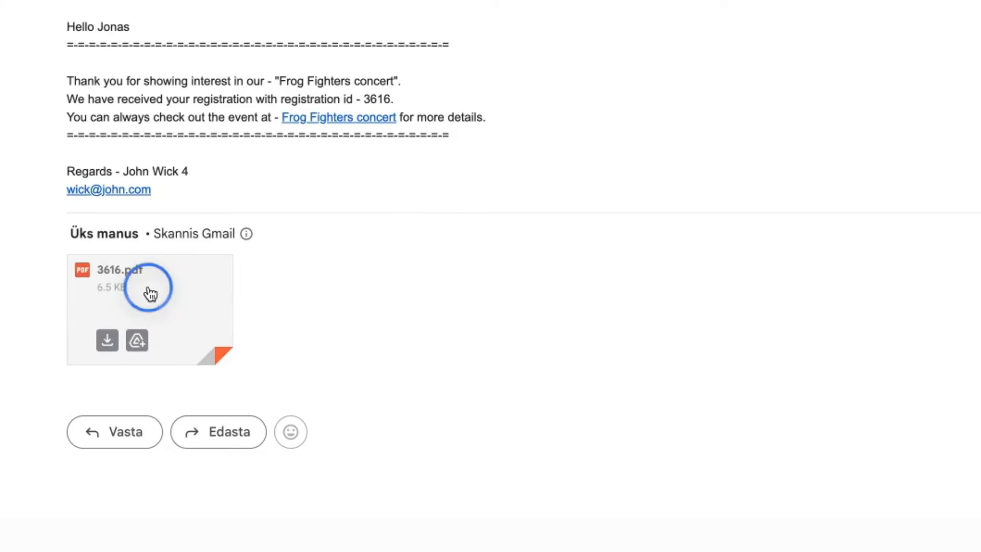
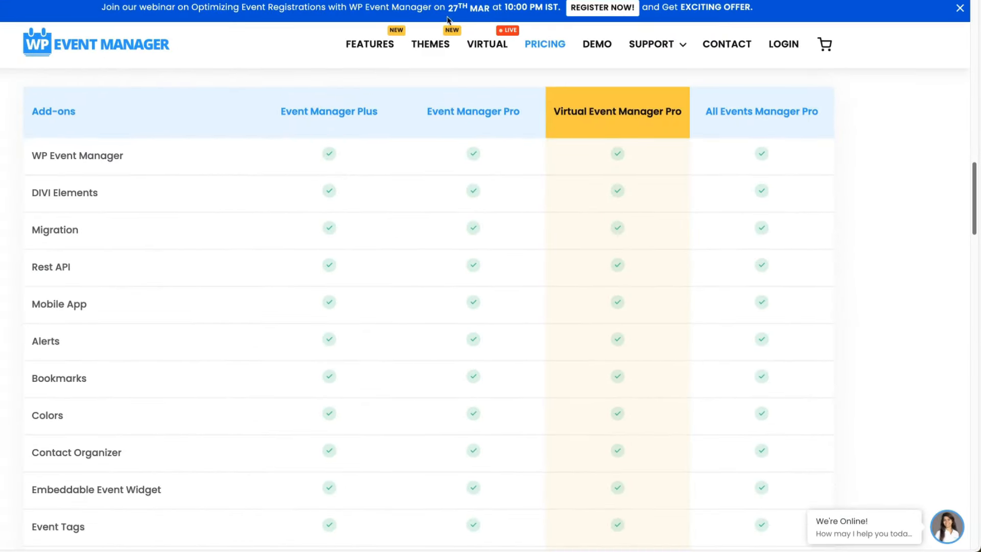
# - Review the add-ons comparison and bundles on the WP Event Manager pricing page, and read the support chat about the plugin count
pyautogui.scroll(-5, 551, 182)
pyautogui.scroll(15, 552, 182)
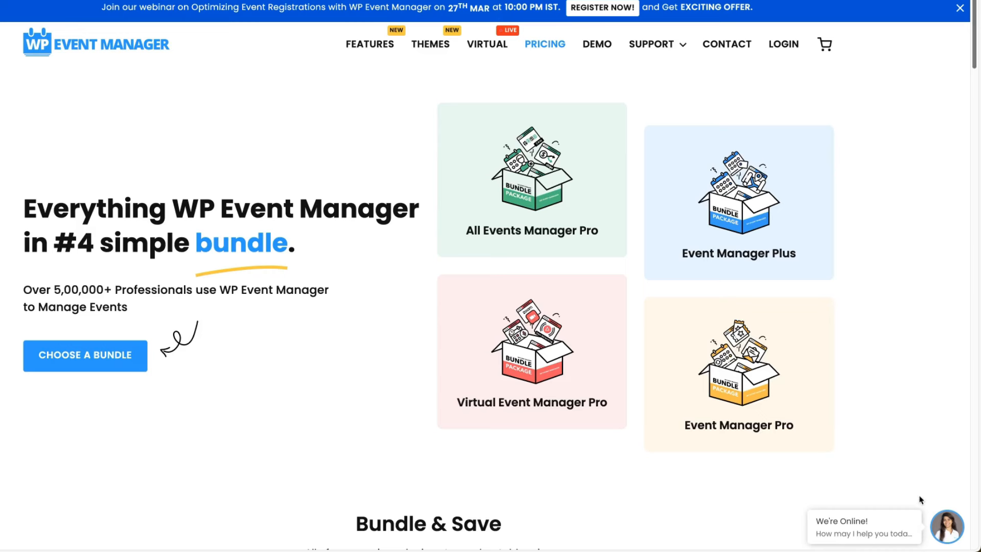
pyautogui.click(944, 529)
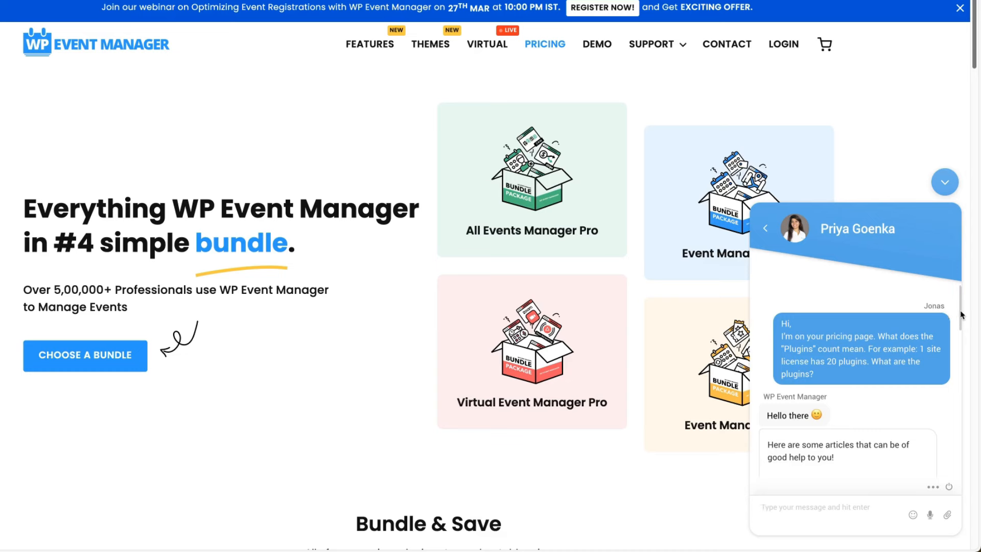
pyautogui.moveTo(961, 315); pyautogui.dragTo(955, 465)
pyautogui.click(945, 182)
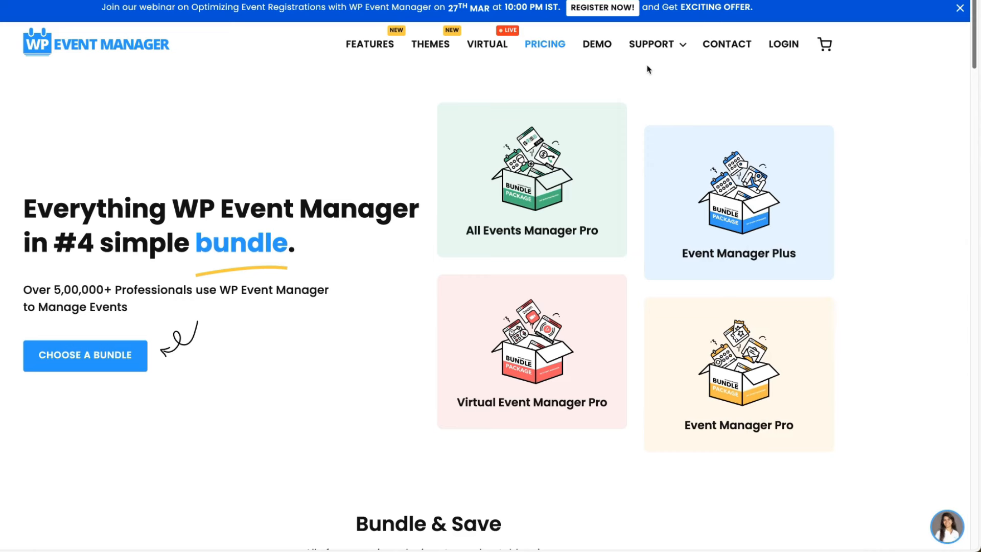
# - View the support resources and the demo site on the WP Event Manager website, and return to the pricing page
pyautogui.moveTo(671, 47)
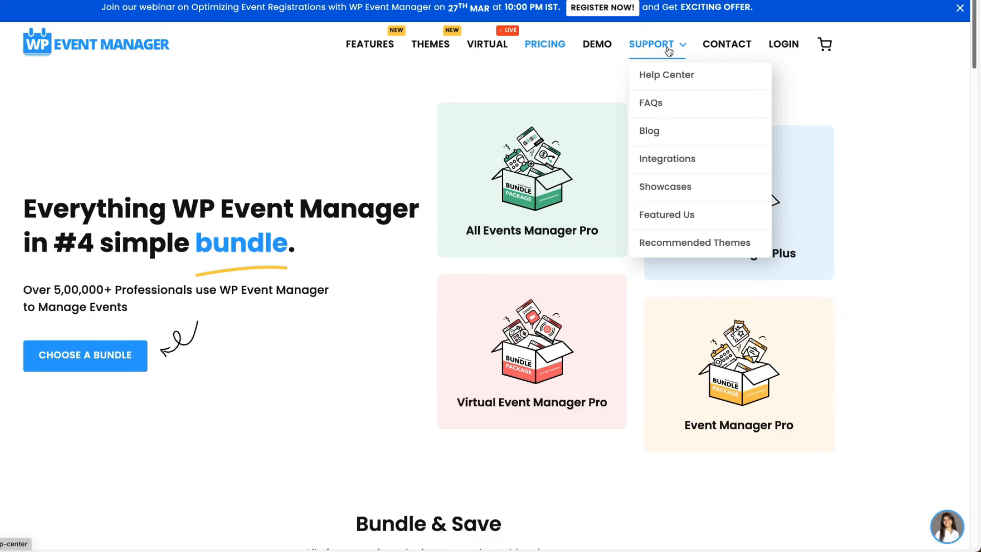
pyautogui.click(597, 44)
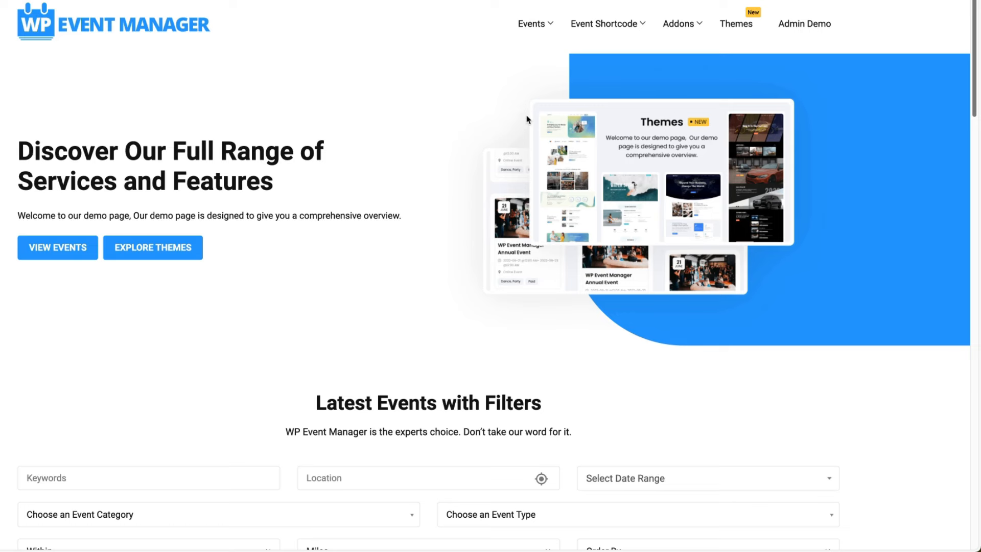
pyautogui.click(577, 0)
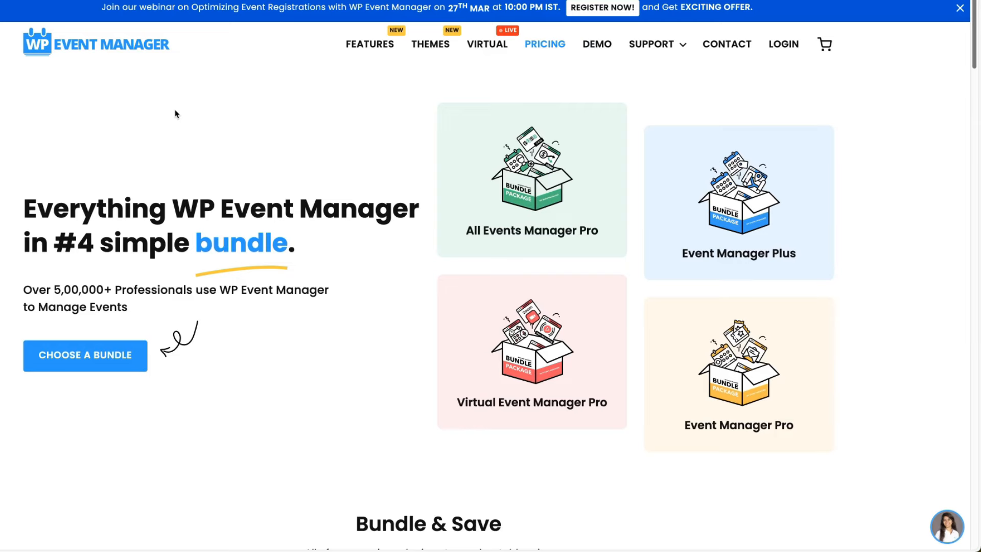
# - Examine the Charity theme's live demo with its event pages, and browse the WP Event Manager themes gallery
pyautogui.hotkey('ctrl', 'shift', 'Tab')
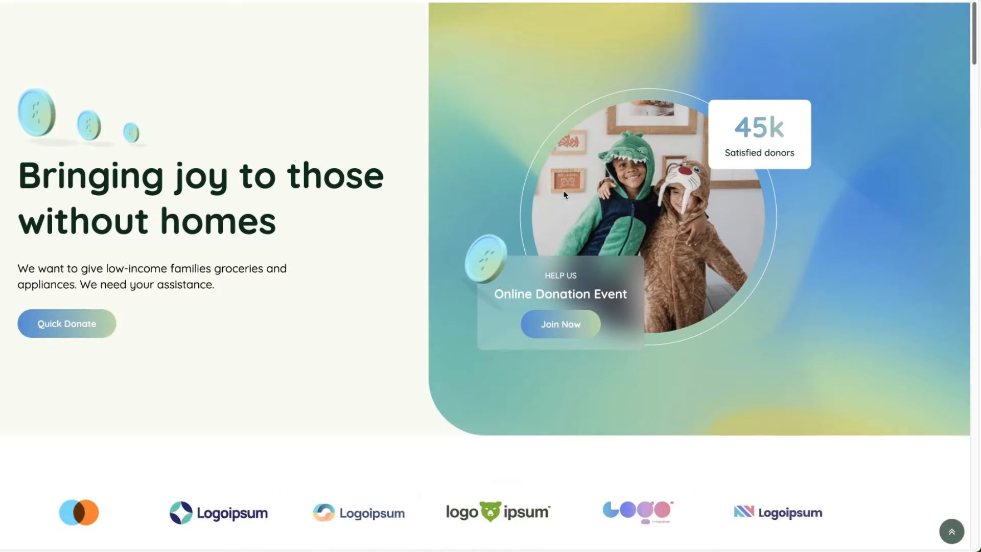
pyautogui.scroll(1, 566, 194)
pyautogui.moveTo(567, 24)
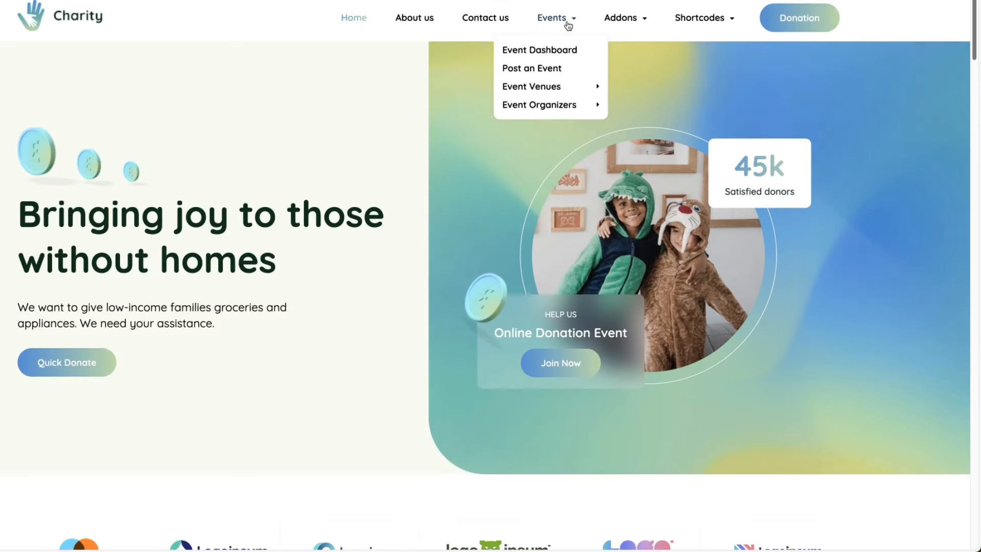
pyautogui.click(535, 49)
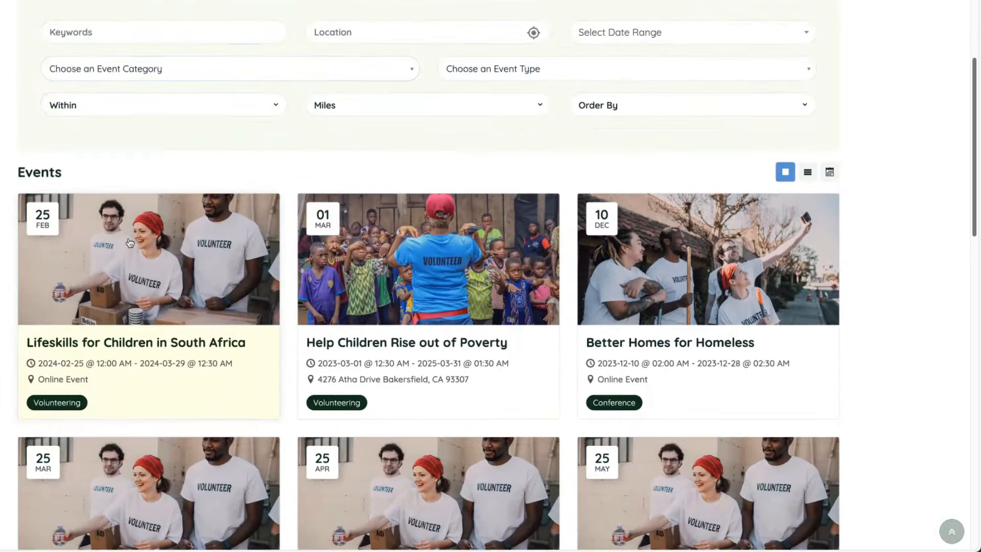
pyautogui.scroll(-3, 131, 243)
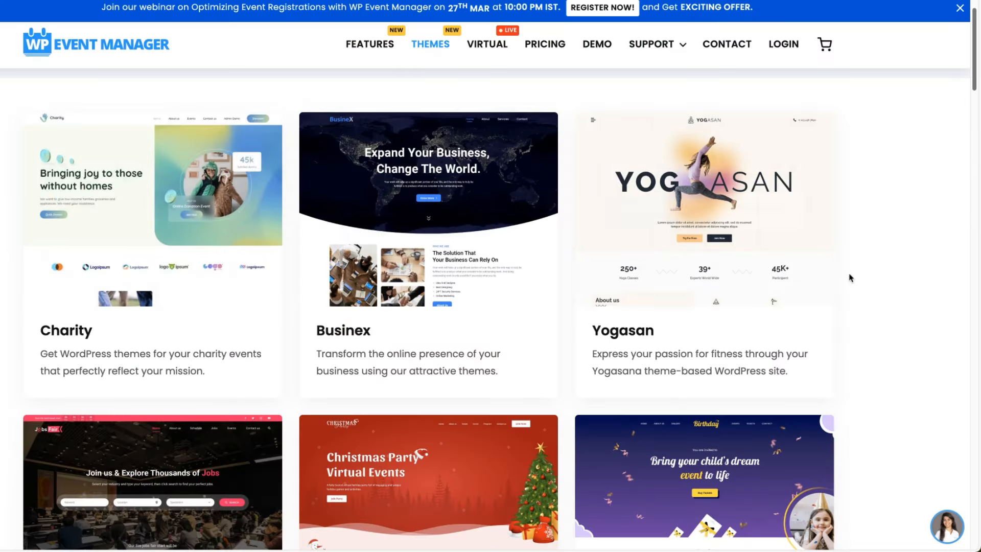
pyautogui.scroll(3, 88, 306)
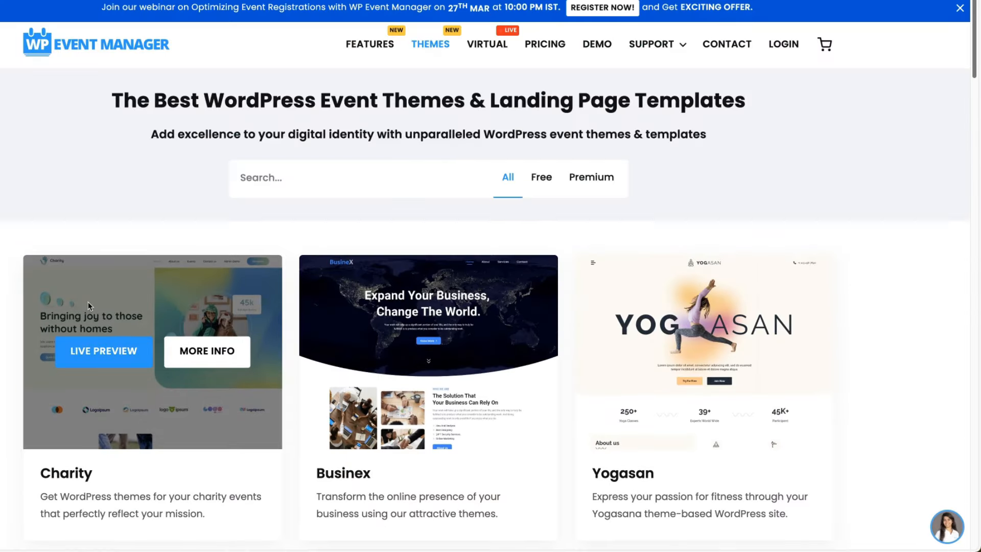